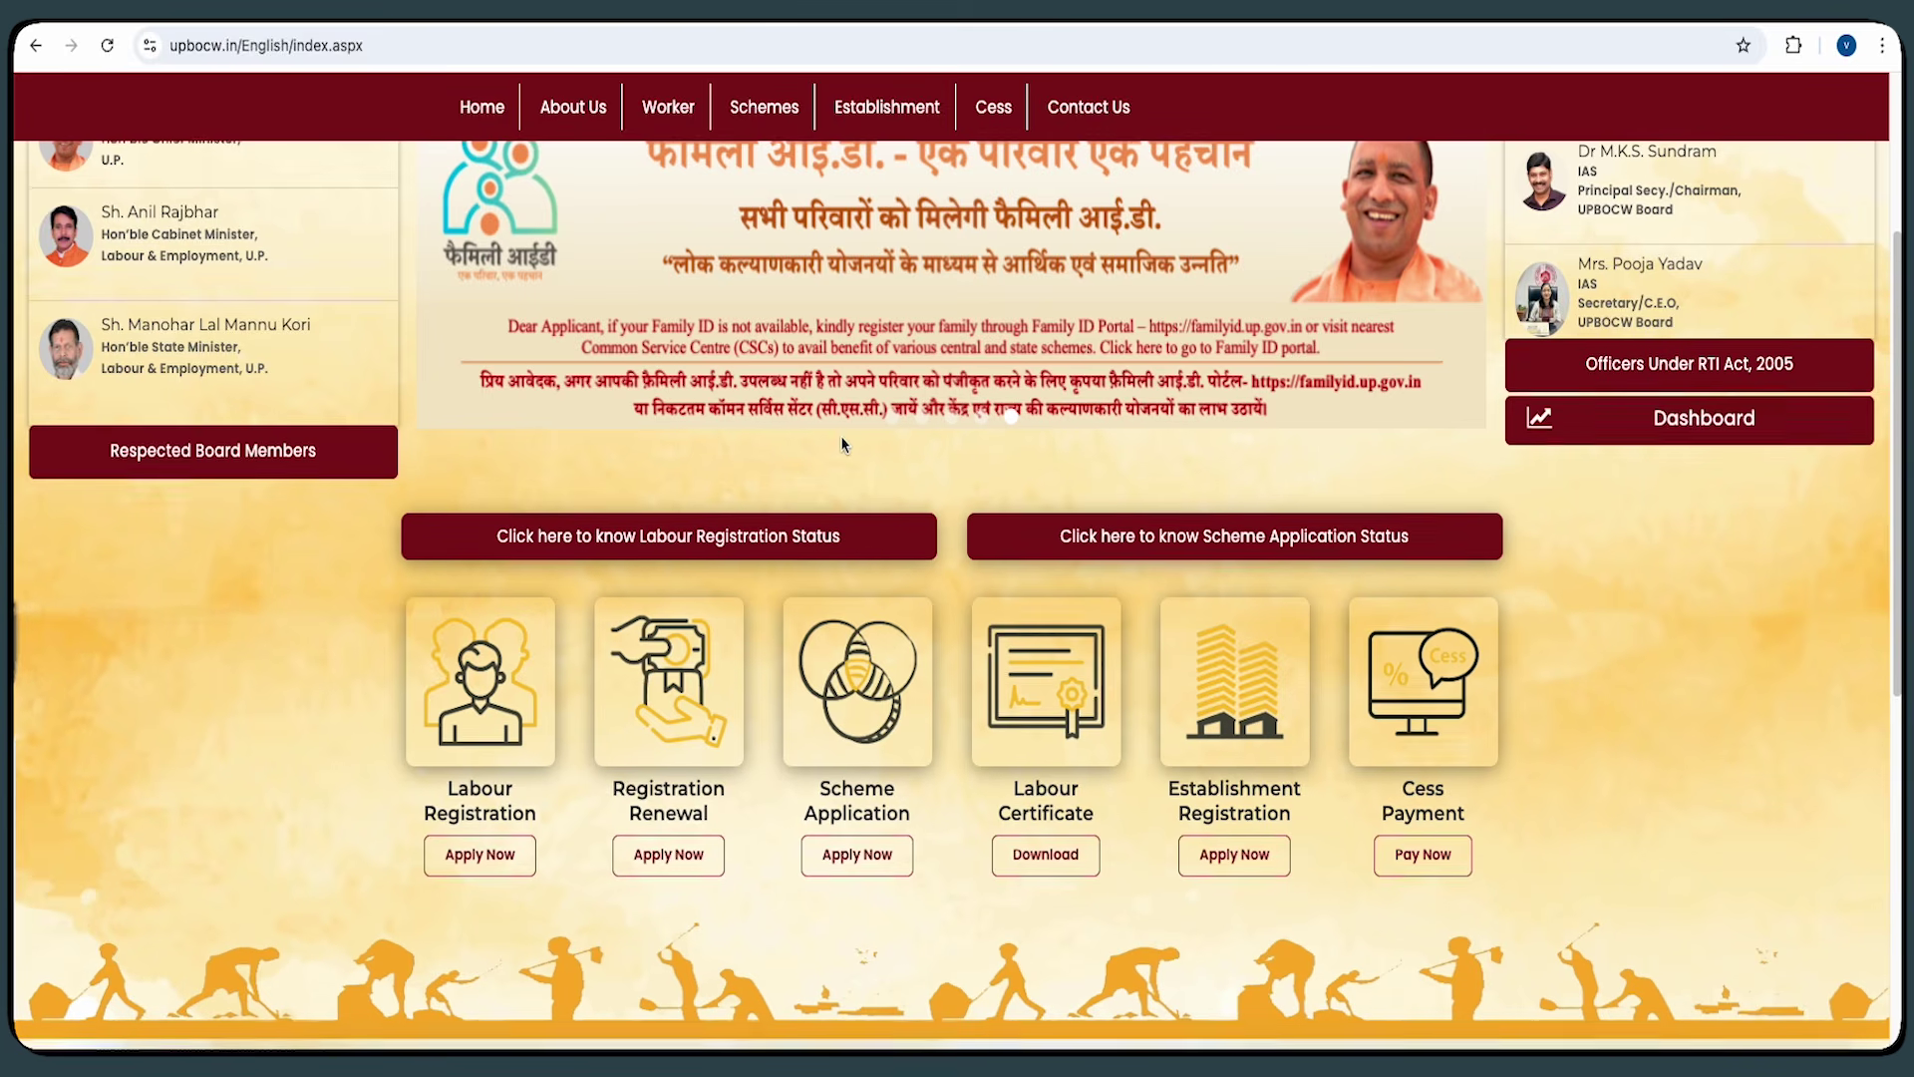
- Open the Labour Registration application and select अयोध्या as both the division (मंडल) and the district (जनपद) of work
{"action": "scroll", "coordinate": [1124, 382], "scroll_direction": "down", "scroll_amount": 3}
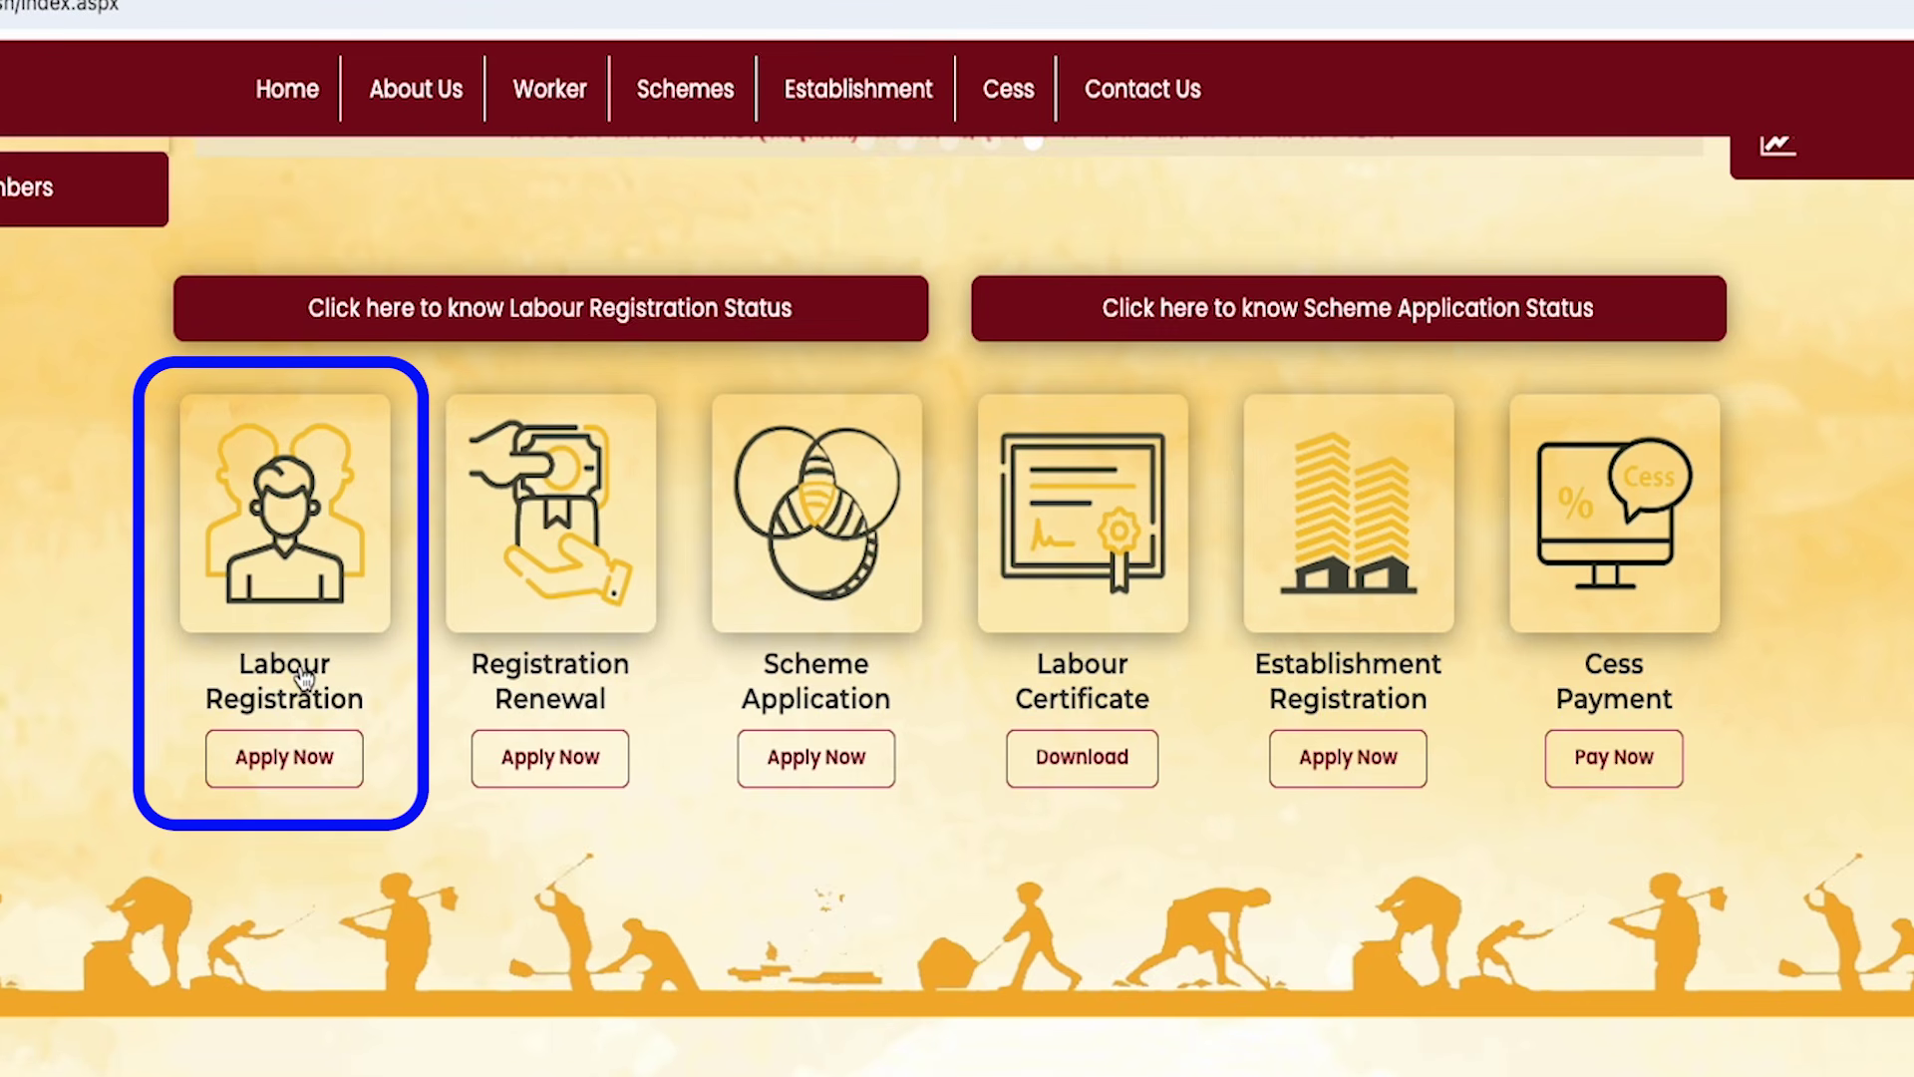
{"action": "left_click", "coordinate": [251, 769]}
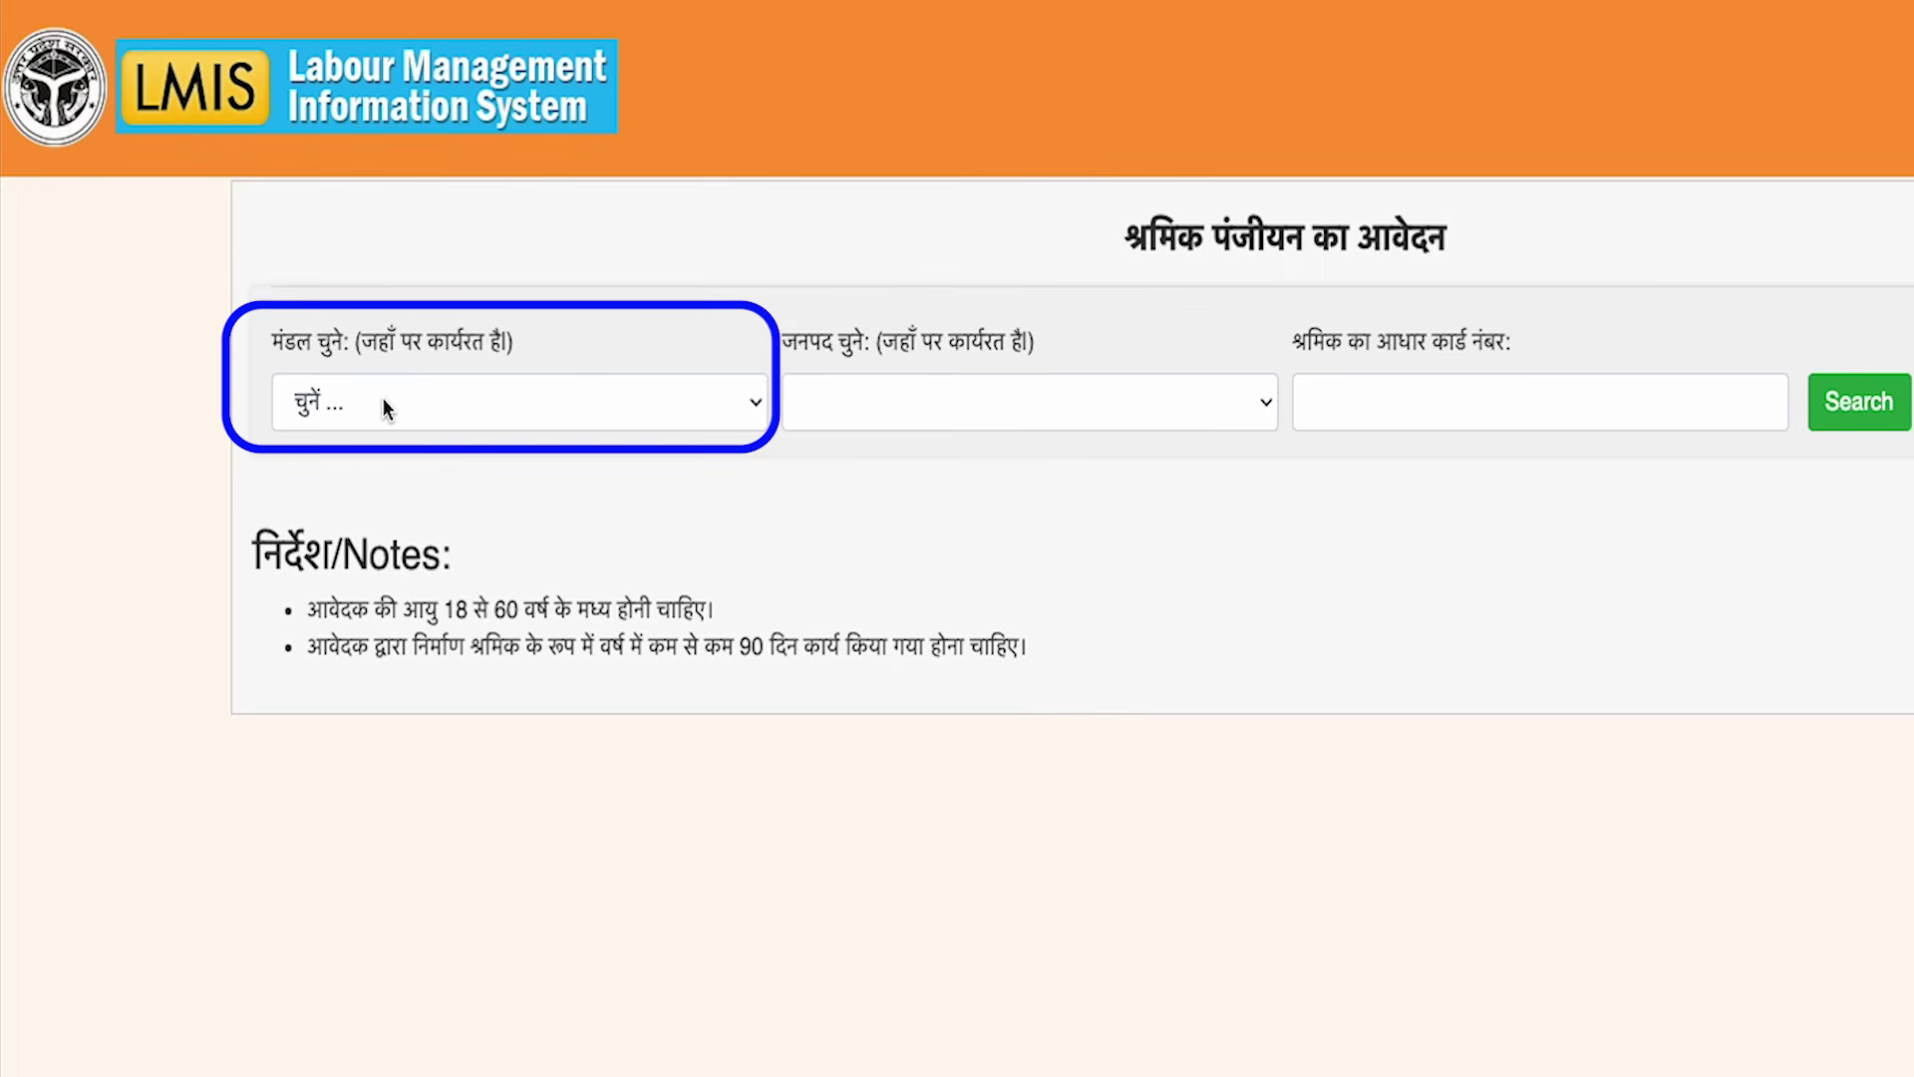
{"action": "left_click", "coordinate": [383, 398]}
{"action": "left_click", "coordinate": [346, 440]}
{"action": "left_click", "coordinate": [861, 394]}
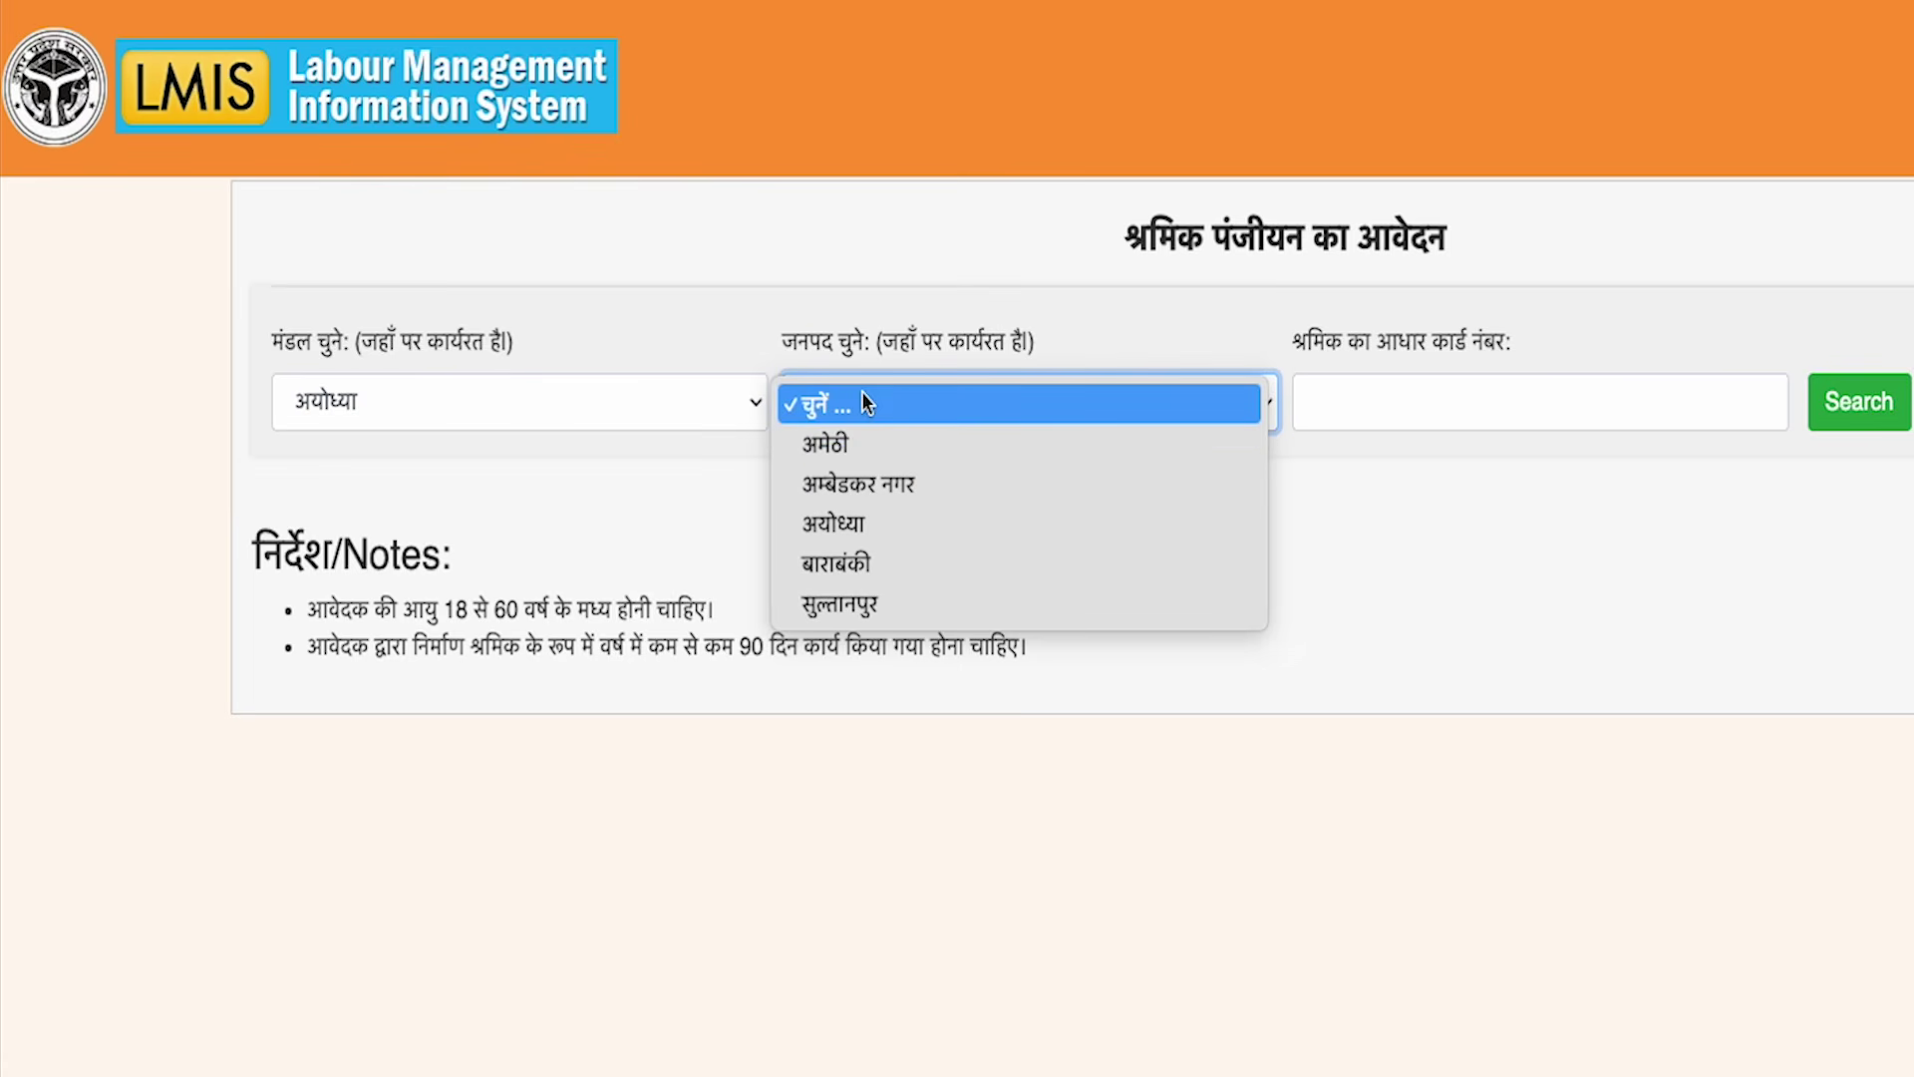
{"action": "left_click", "coordinate": [857, 520]}
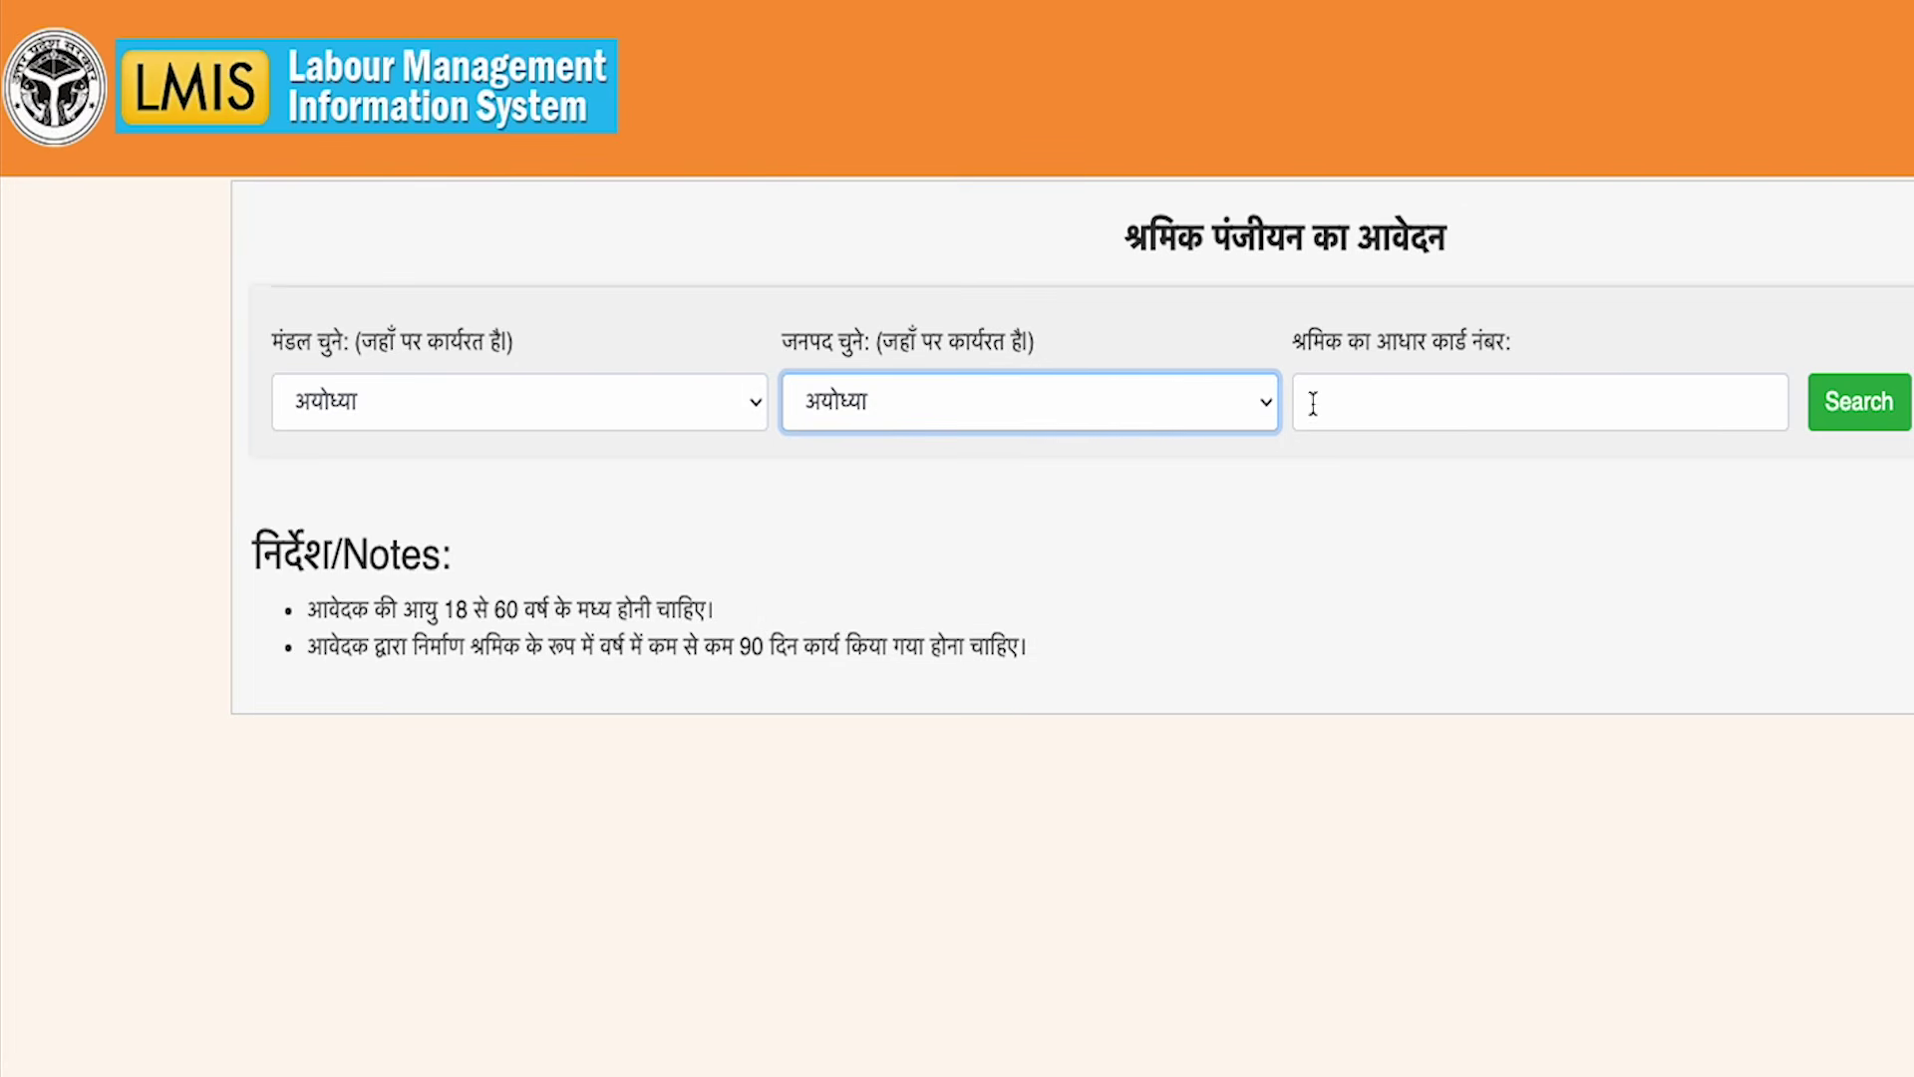
- Enter the worker's Aadhaar card number and search for the record
{"action": "left_click", "coordinate": [1313, 402]}
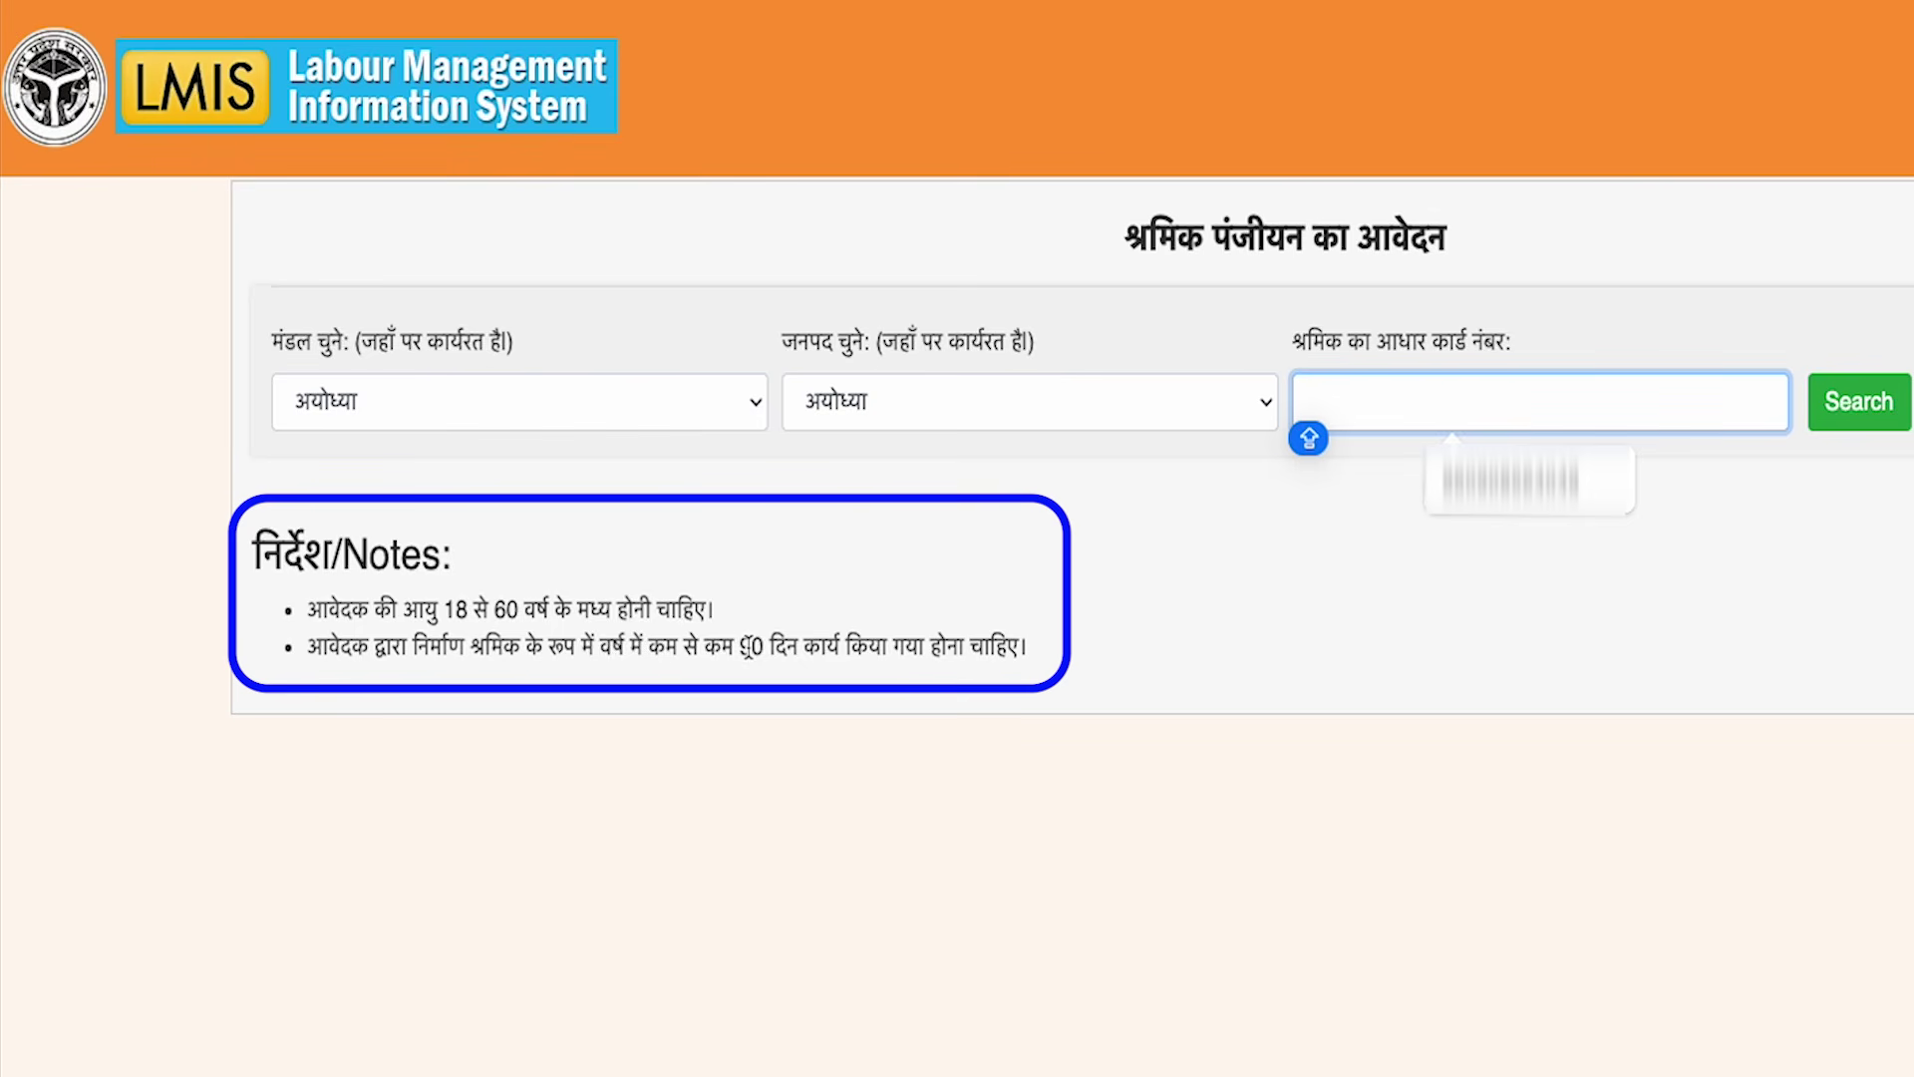
{"action": "left_click", "coordinate": [1525, 488]}
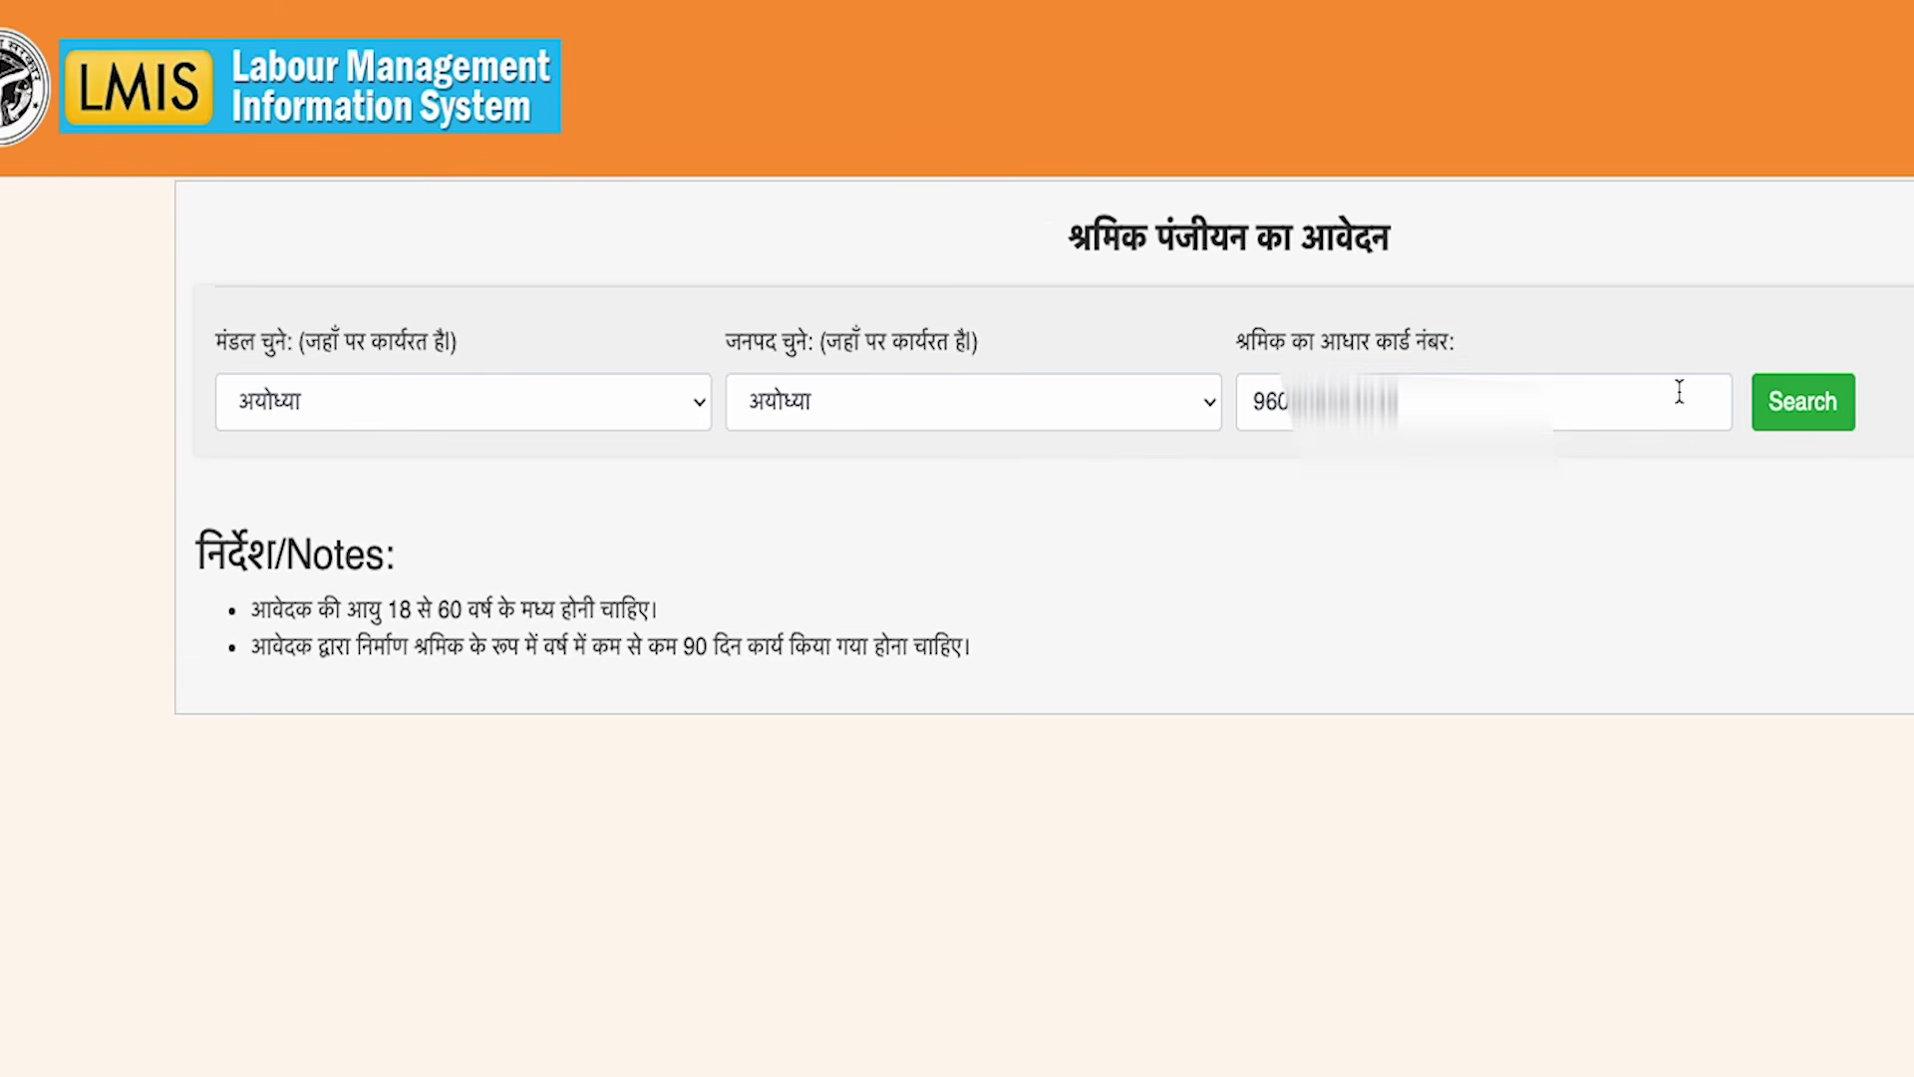
{"action": "left_click", "coordinate": [1733, 411]}
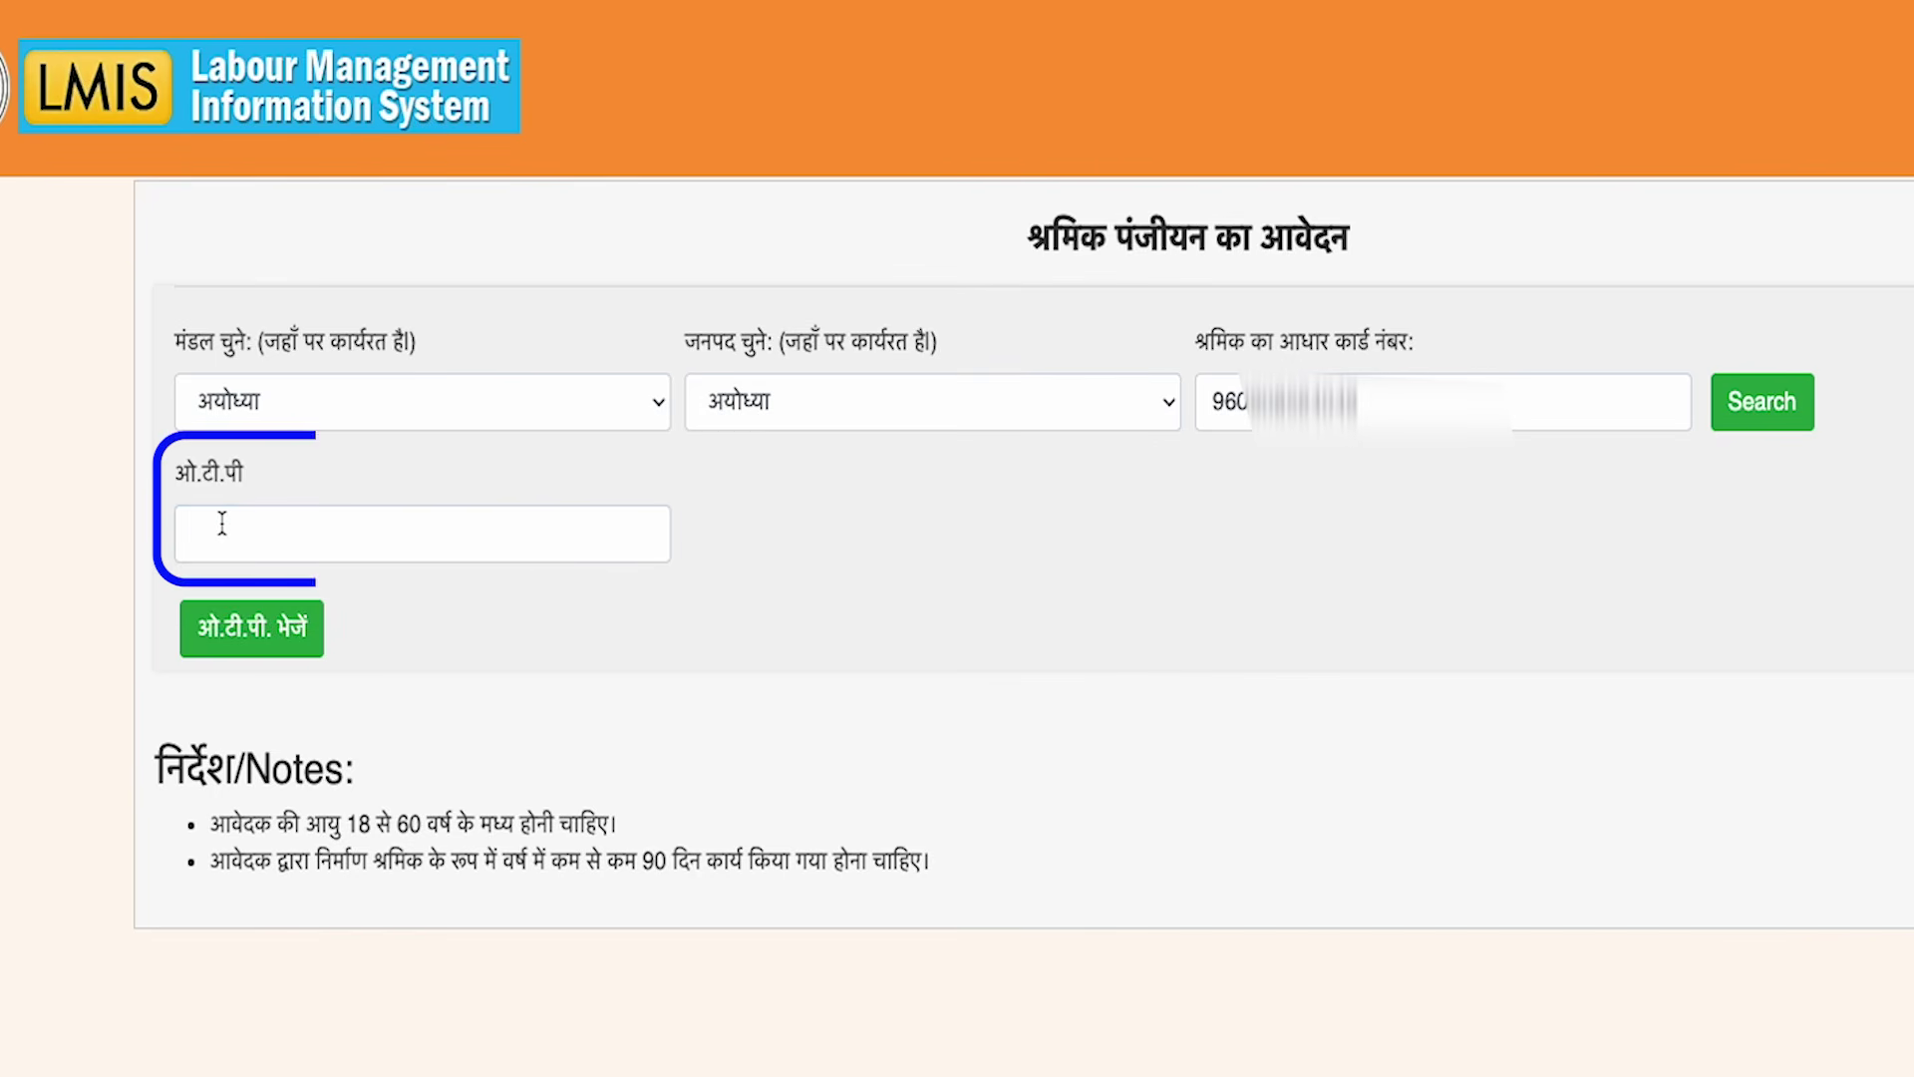
- Request an OTP for the Aadhaar number, then enter the OTP and the captcha answer and verify them
{"action": "left_click", "coordinate": [226, 517]}
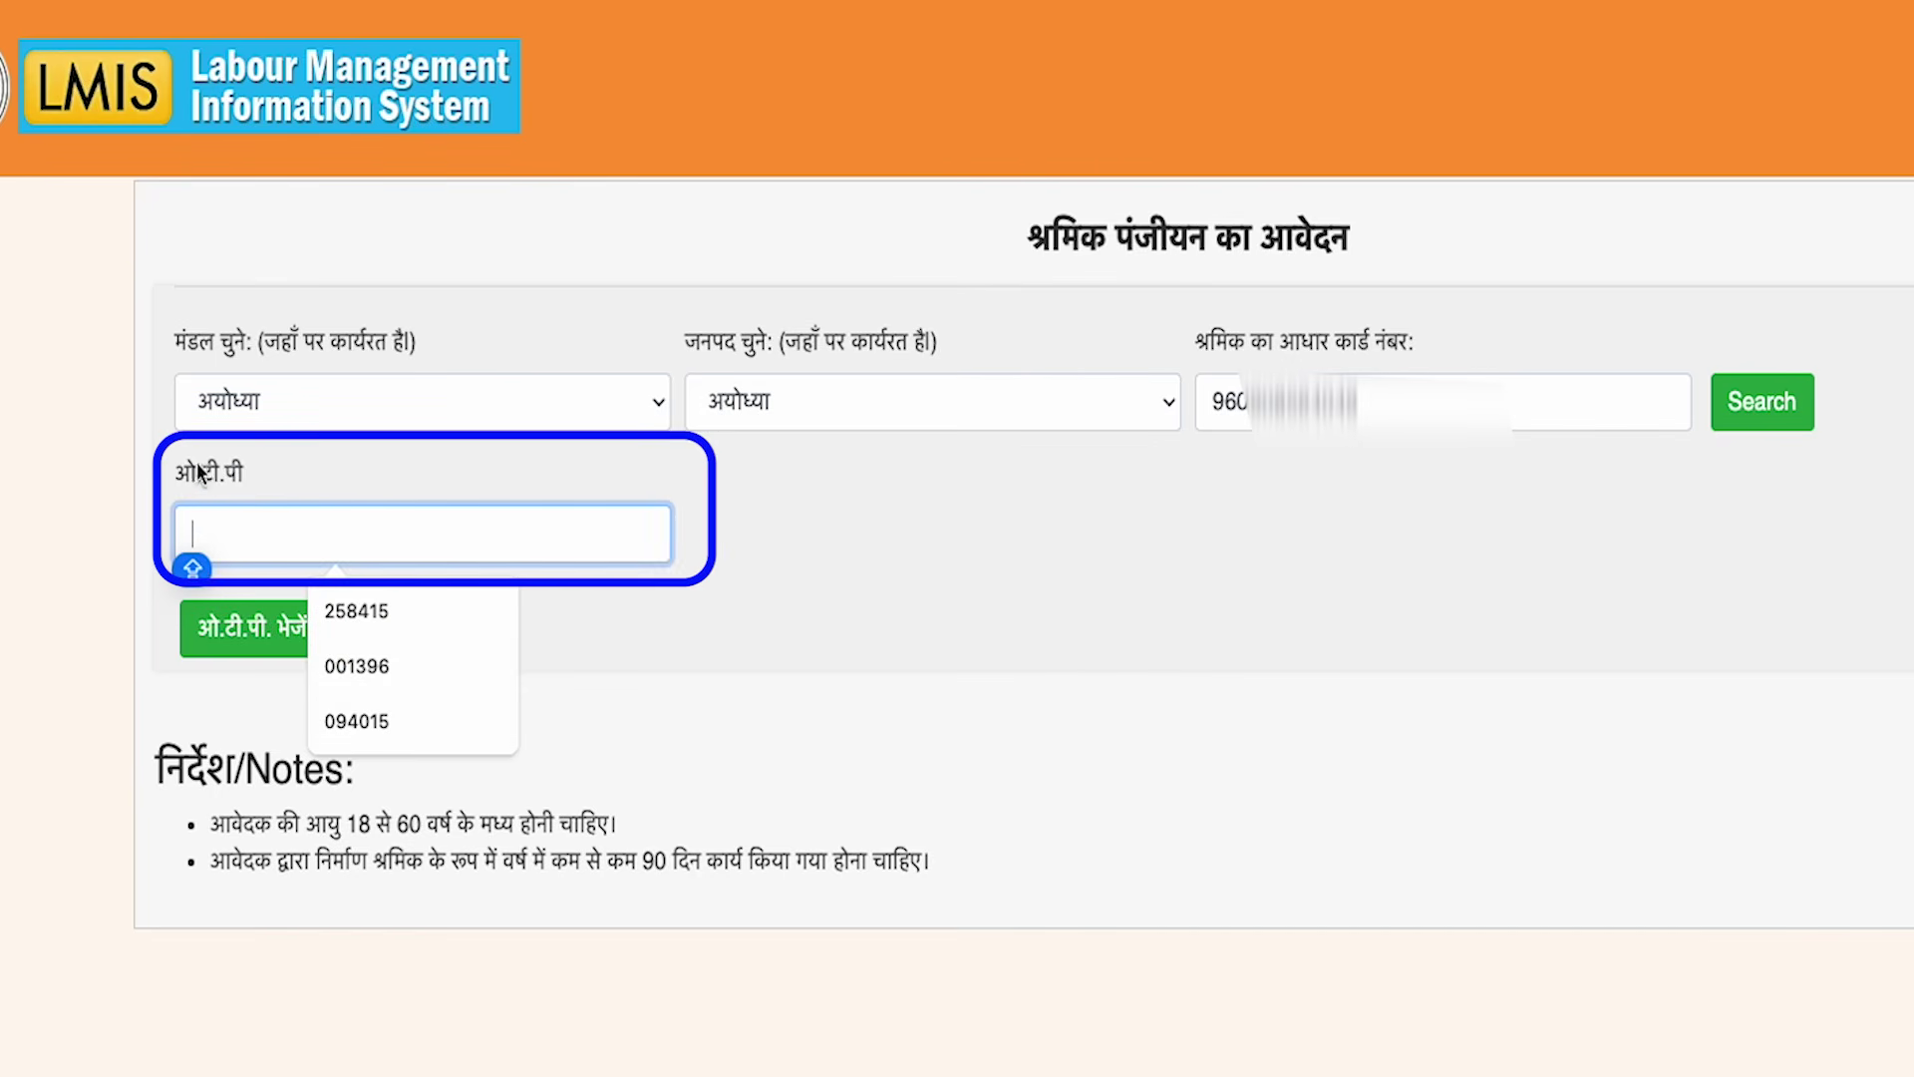
{"action": "left_click", "coordinate": [231, 636]}
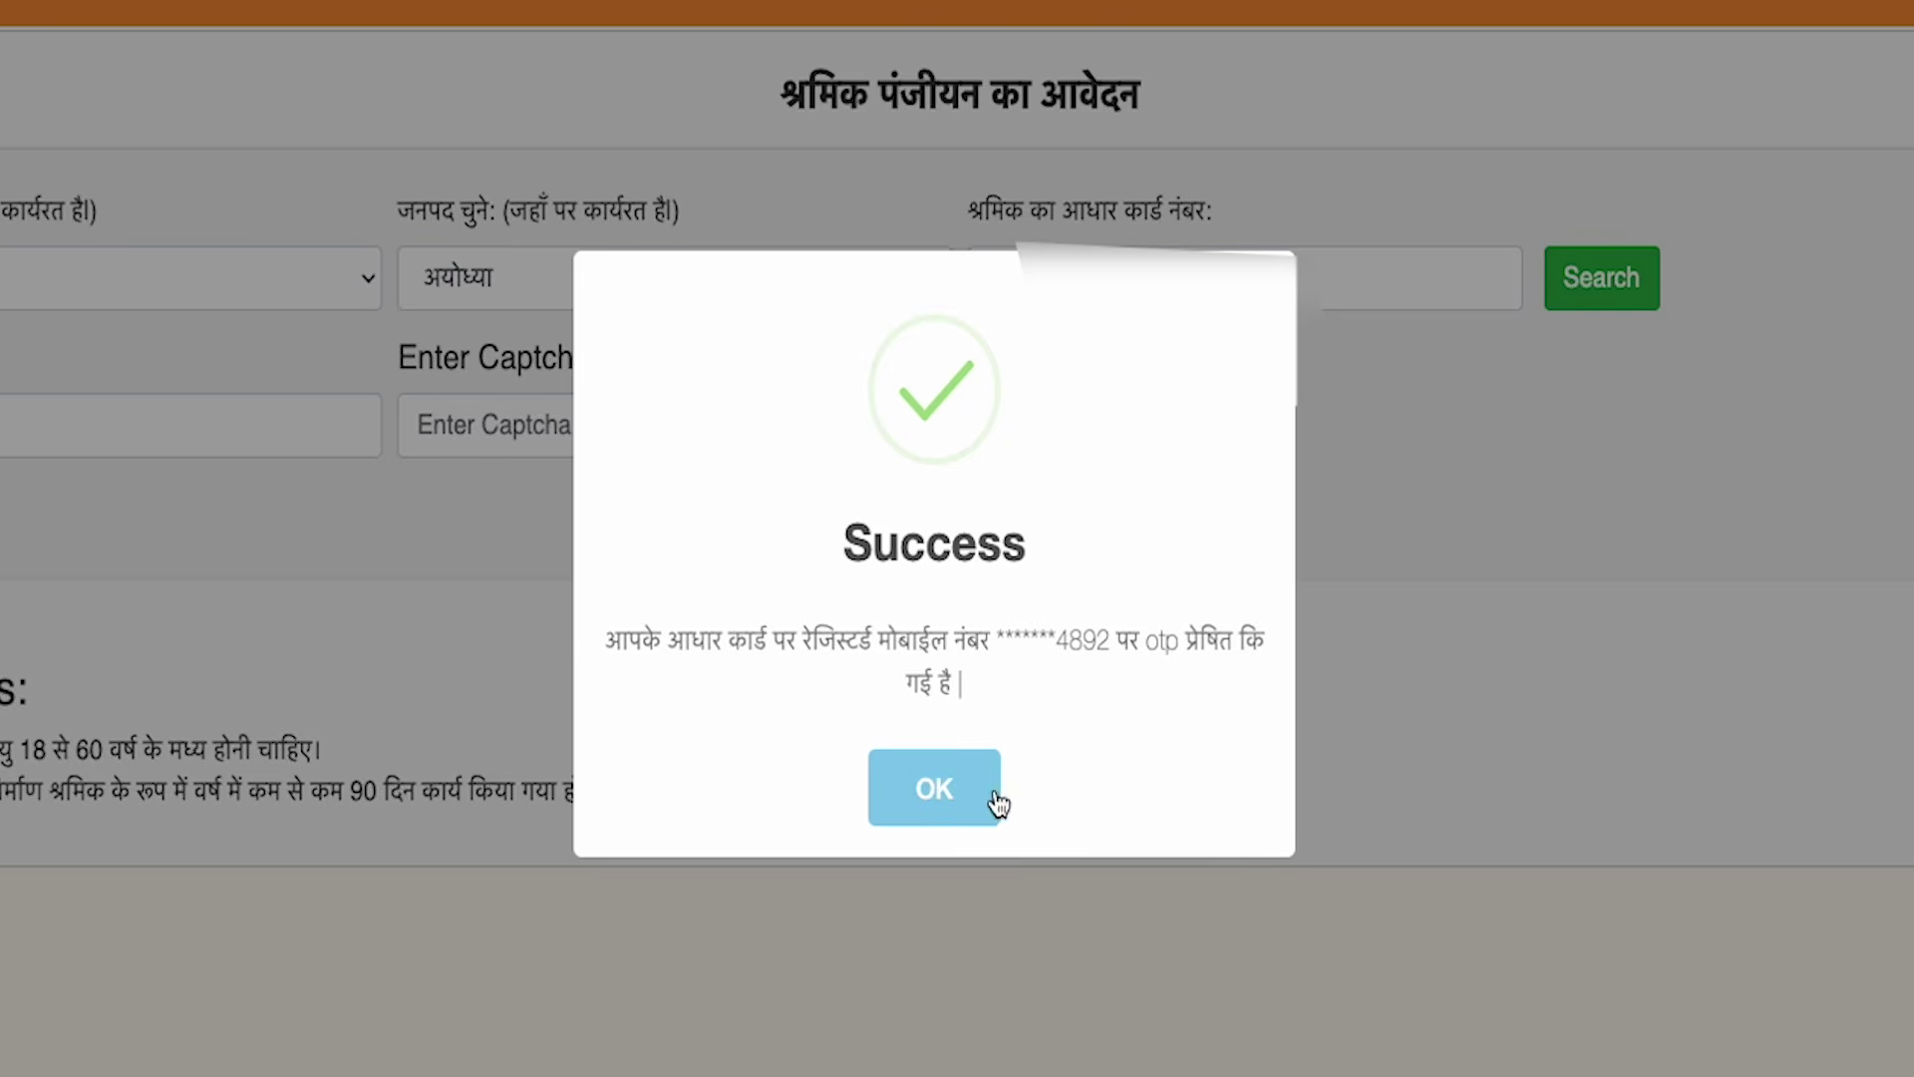
{"action": "left_click", "coordinate": [961, 807]}
{"action": "left_click", "coordinate": [396, 494]}
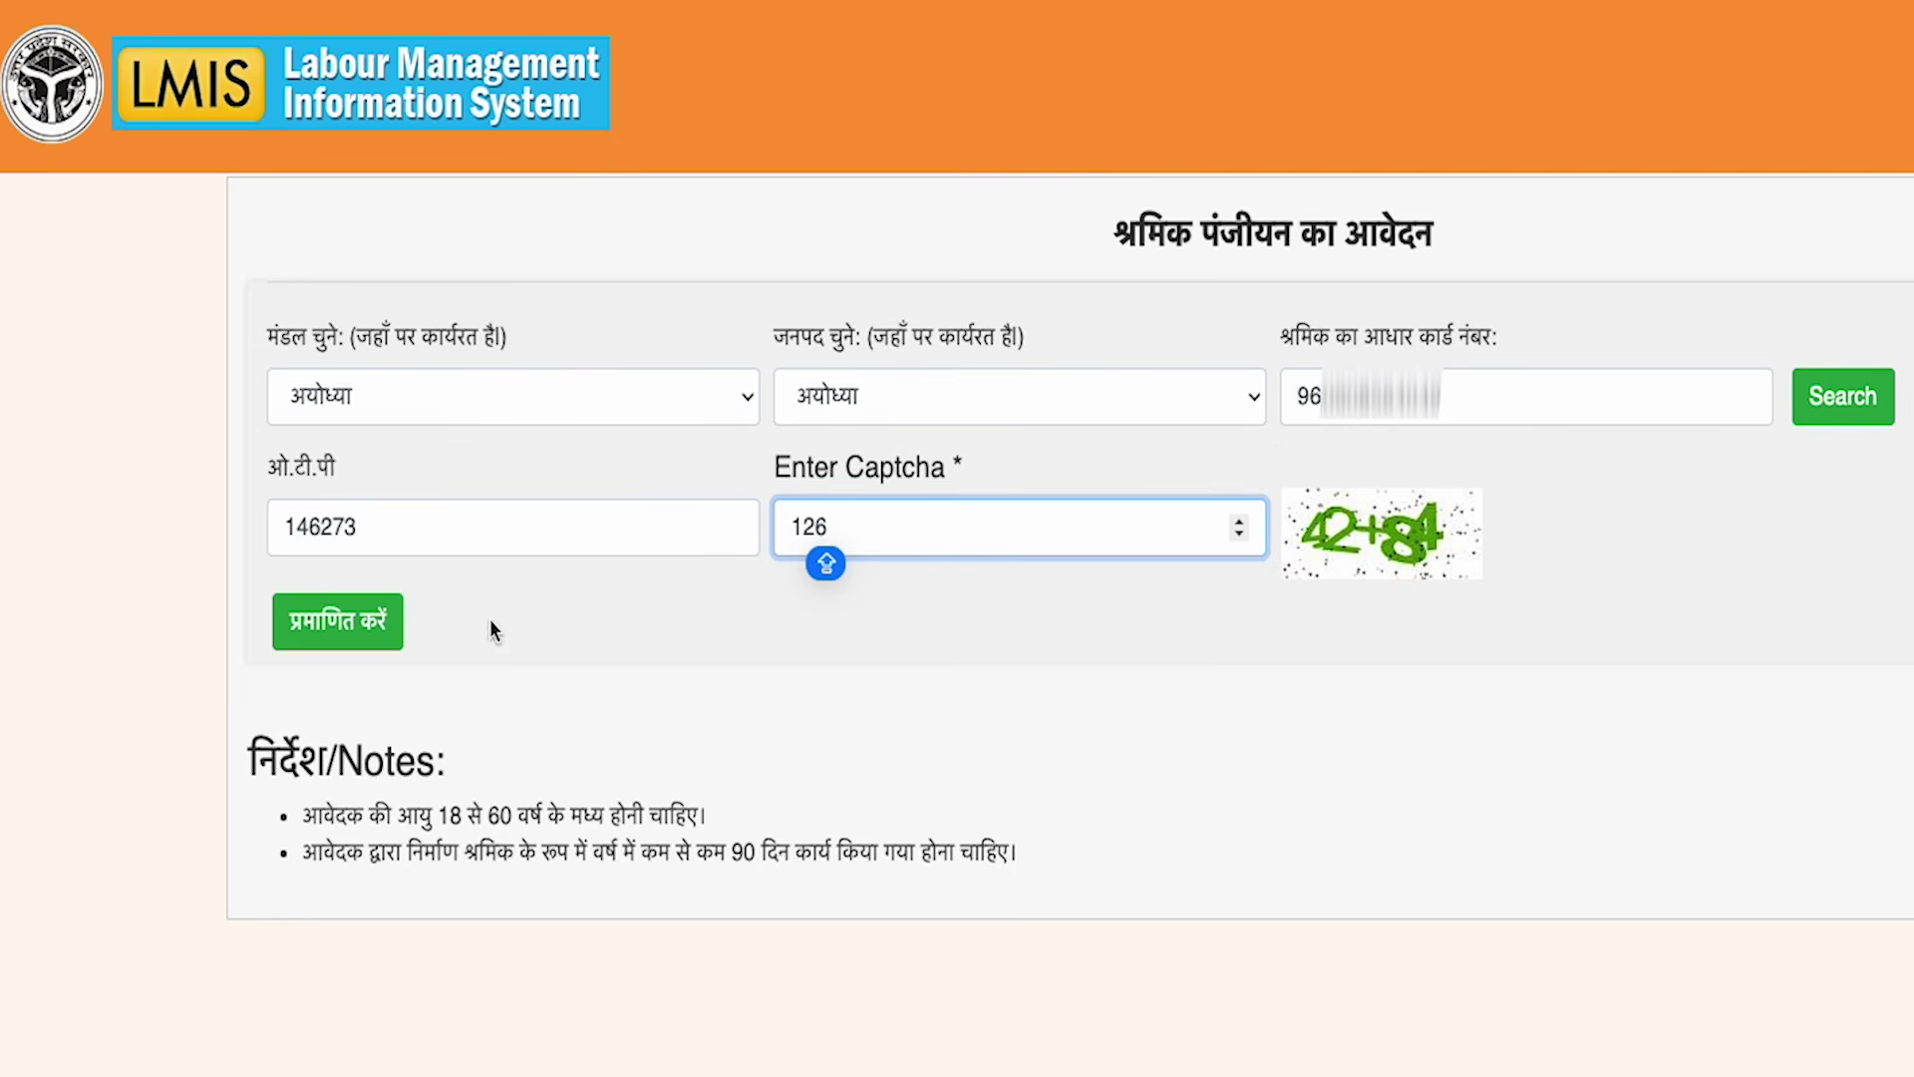
{"action": "left_click", "coordinate": [359, 639]}
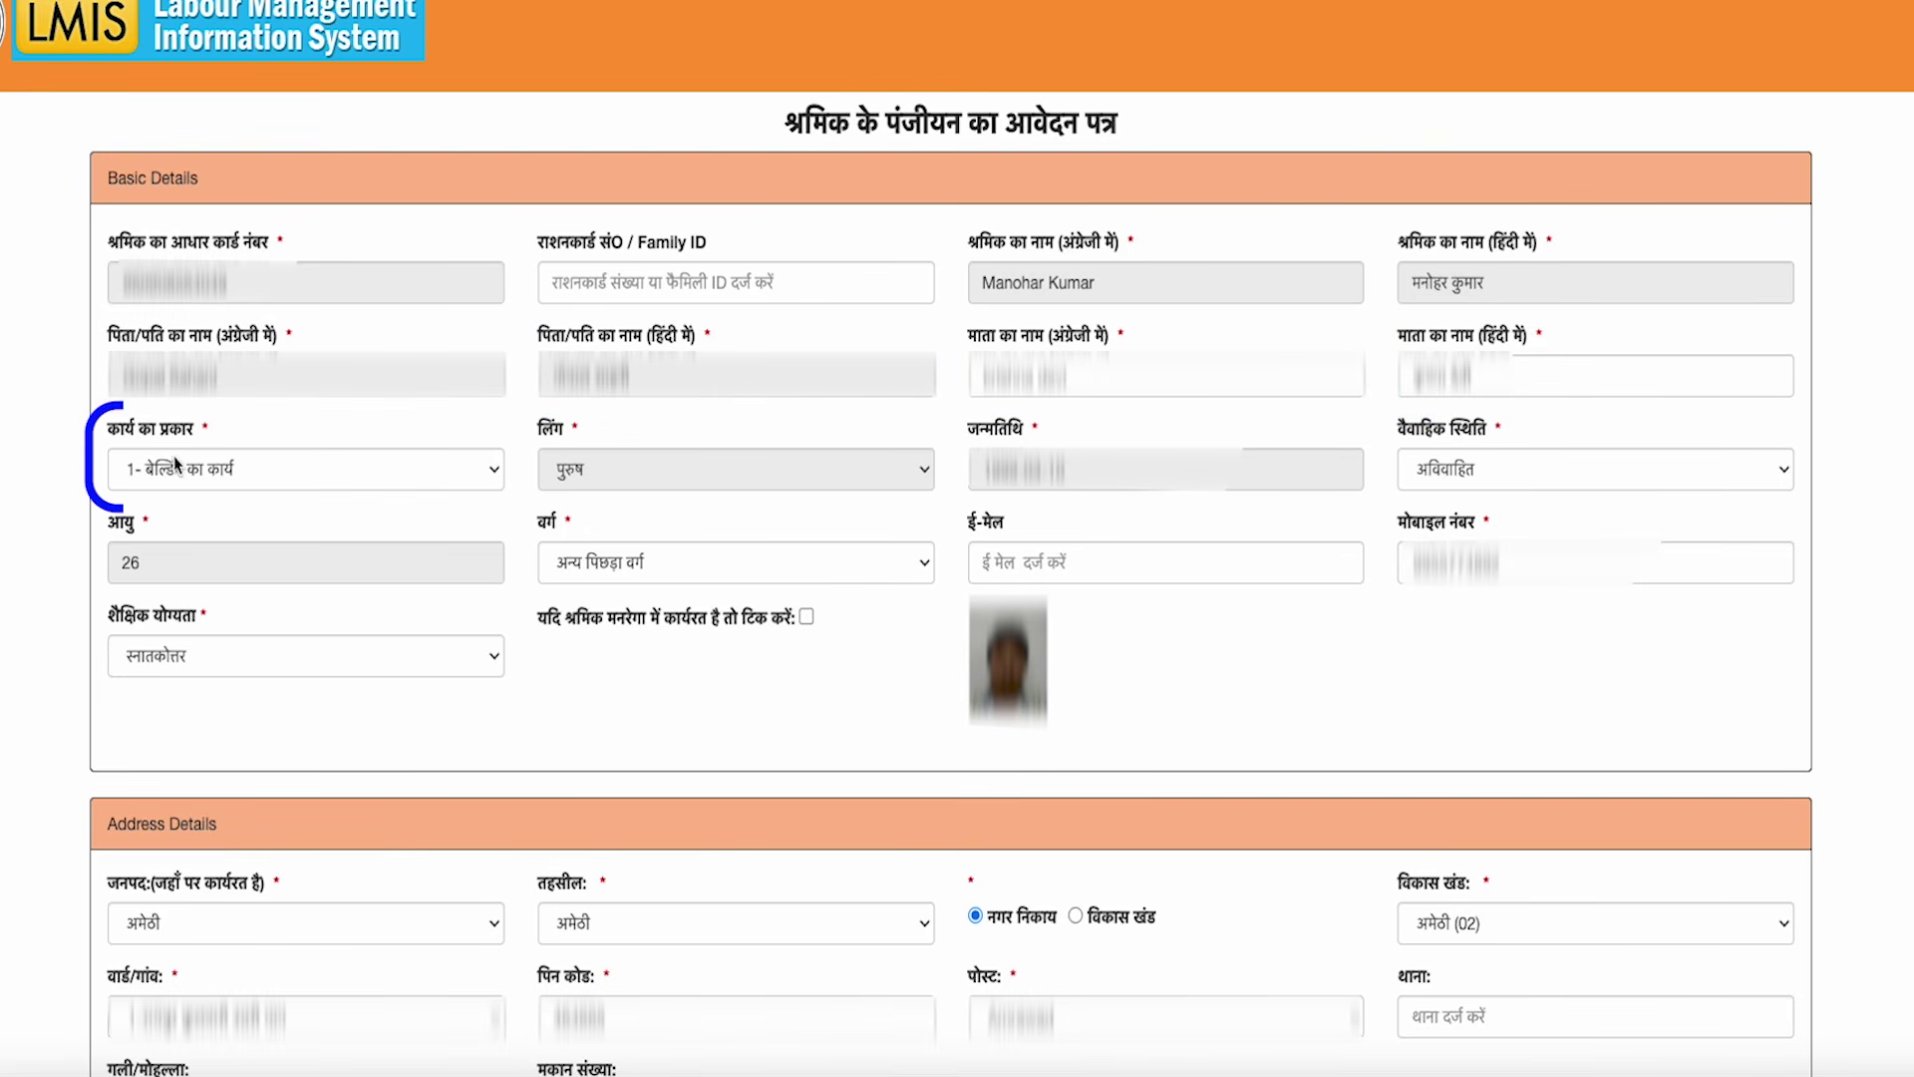
- Review the options offered for type of work (कार्य का प्रकार) and marital status (वैवाहिक स्थिति) in the Basic Details
{"action": "left_click", "coordinate": [236, 469]}
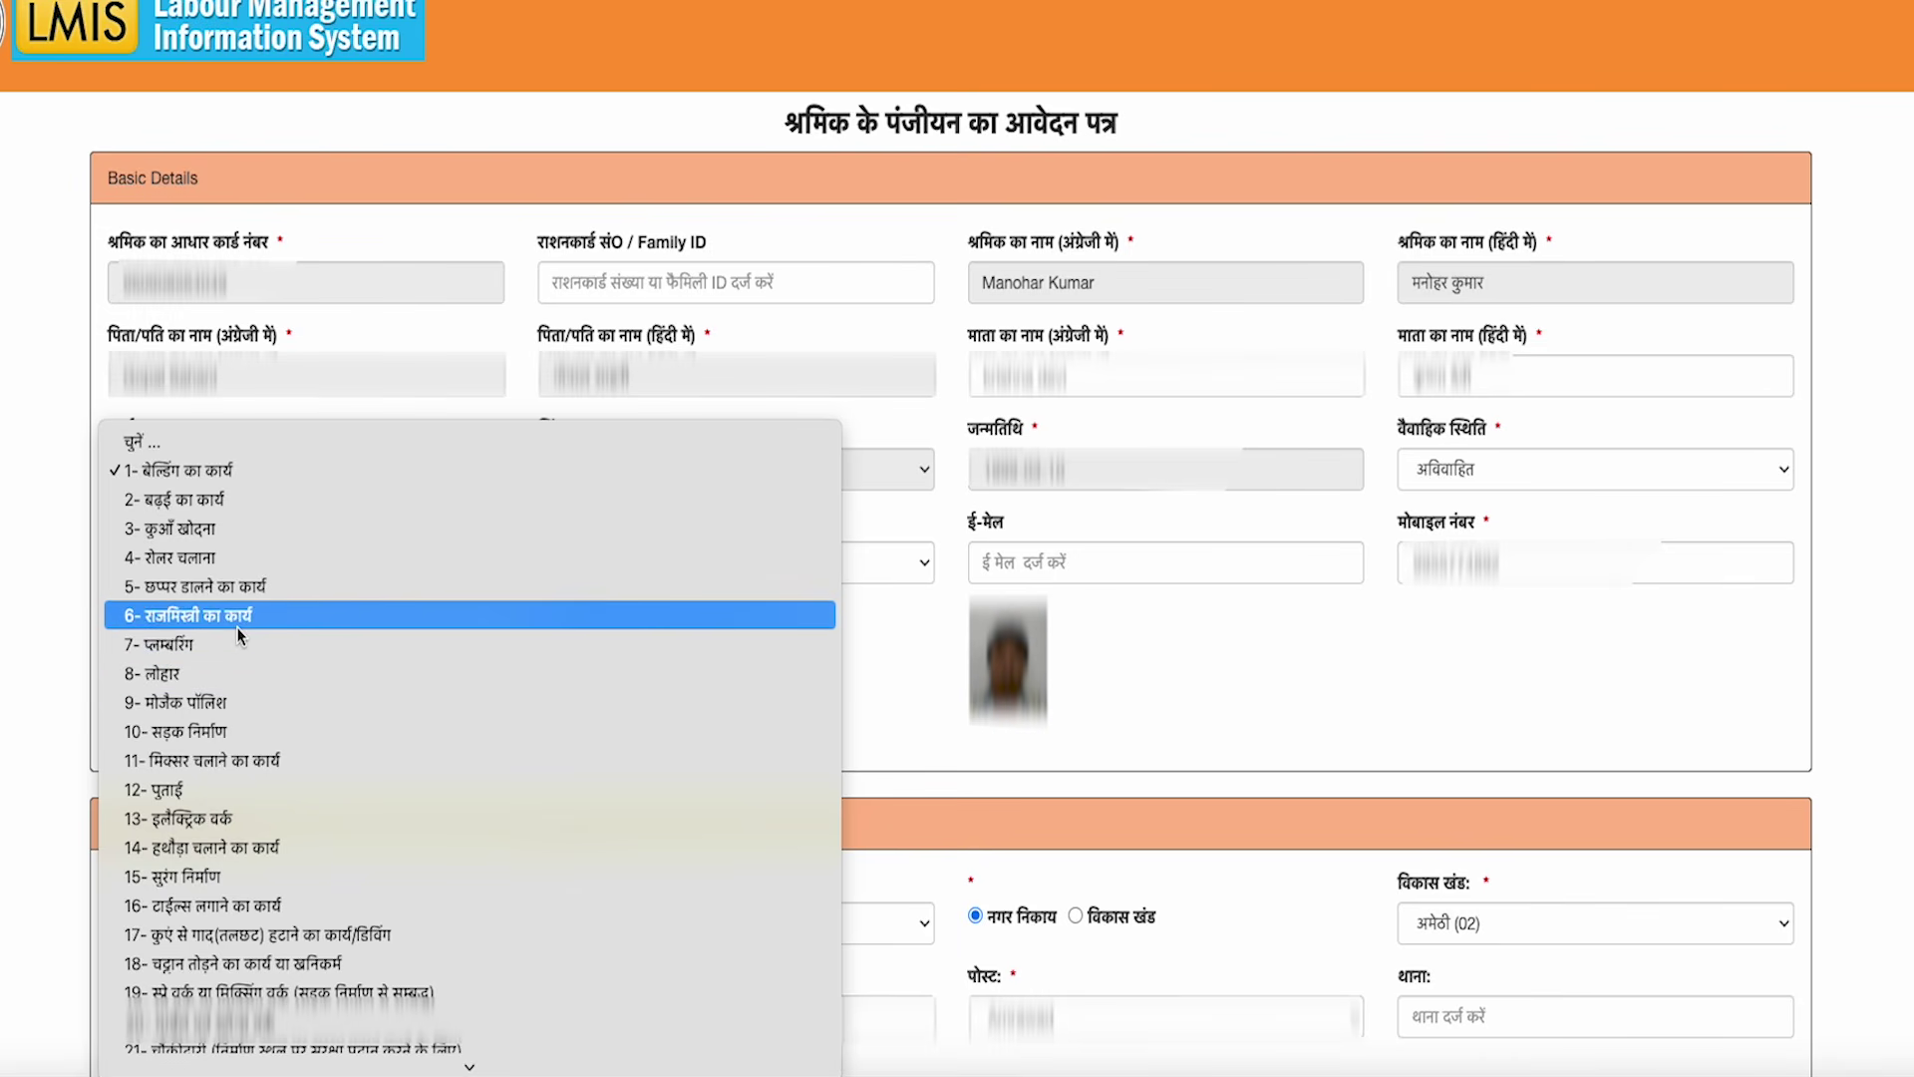
{"action": "scroll", "coordinate": [237, 648], "scroll_direction": "down", "scroll_amount": 3}
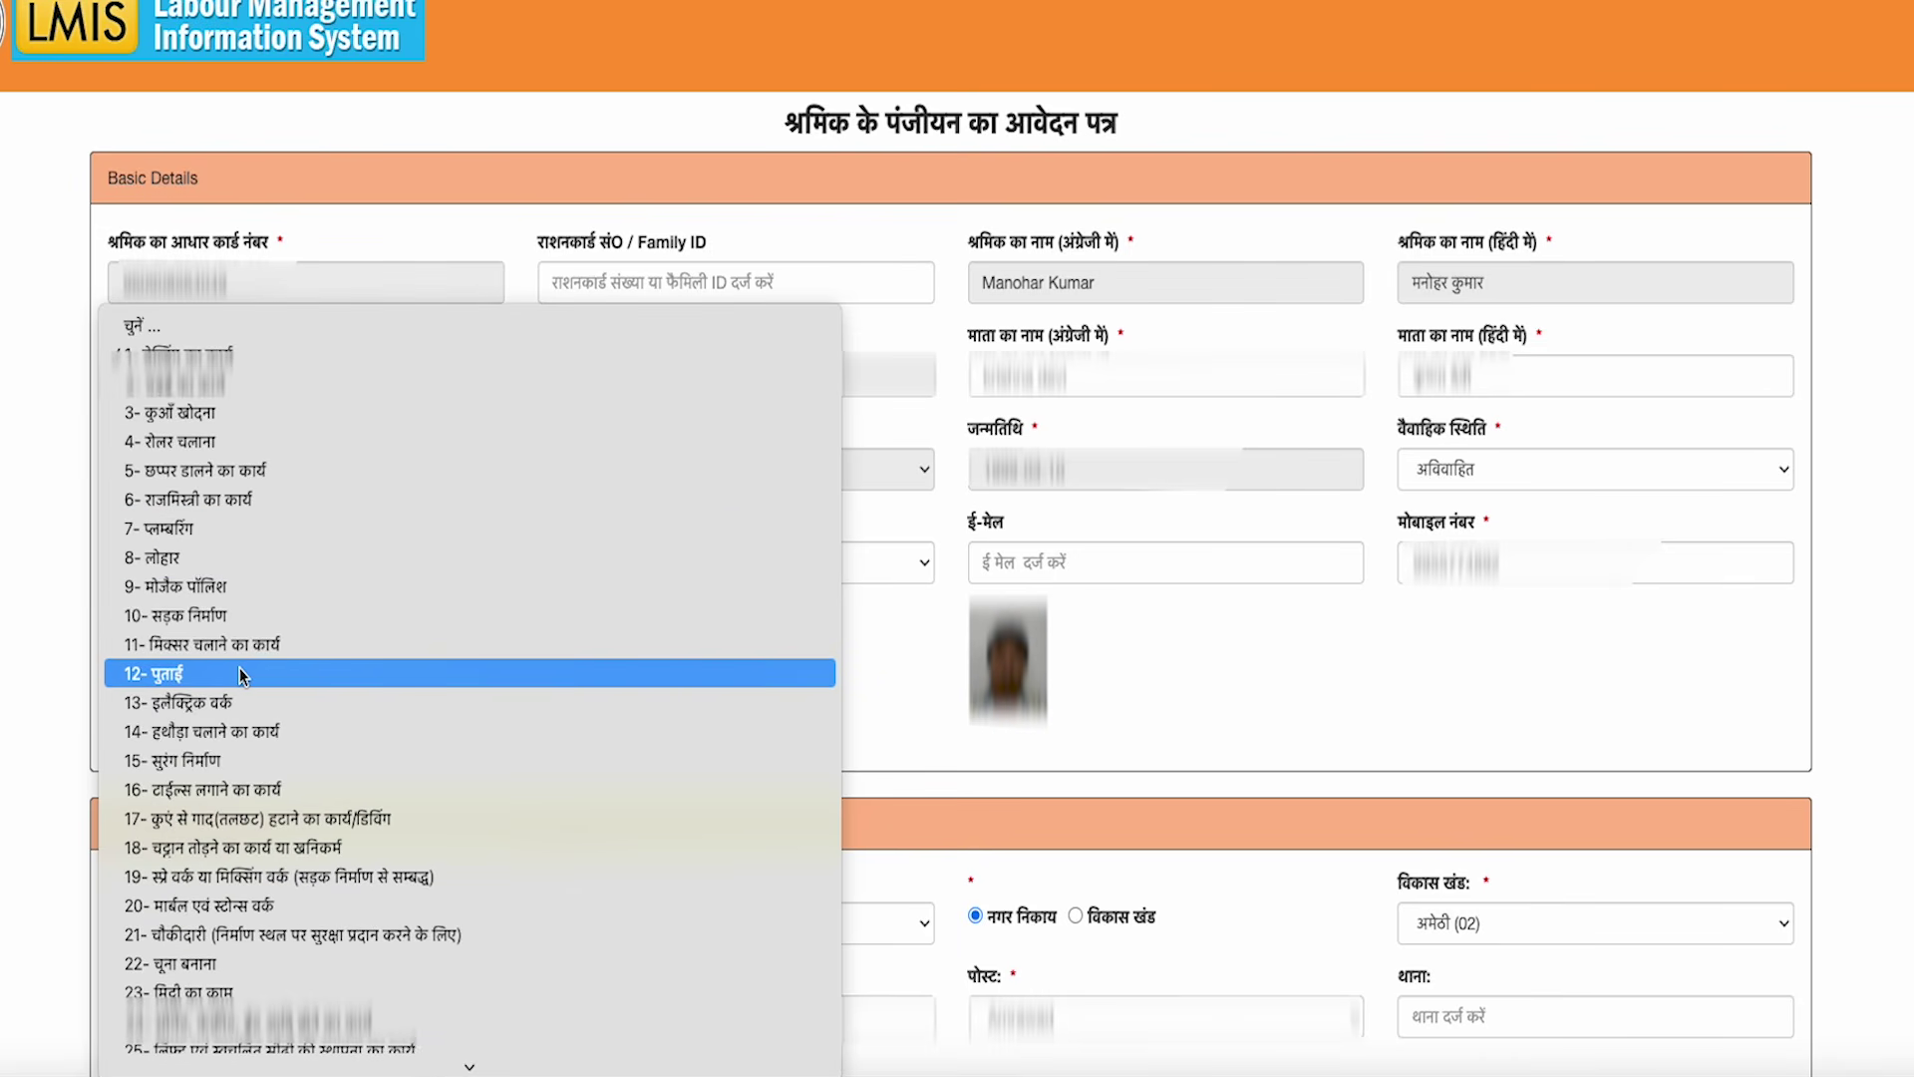
{"action": "left_click", "coordinate": [1444, 471]}
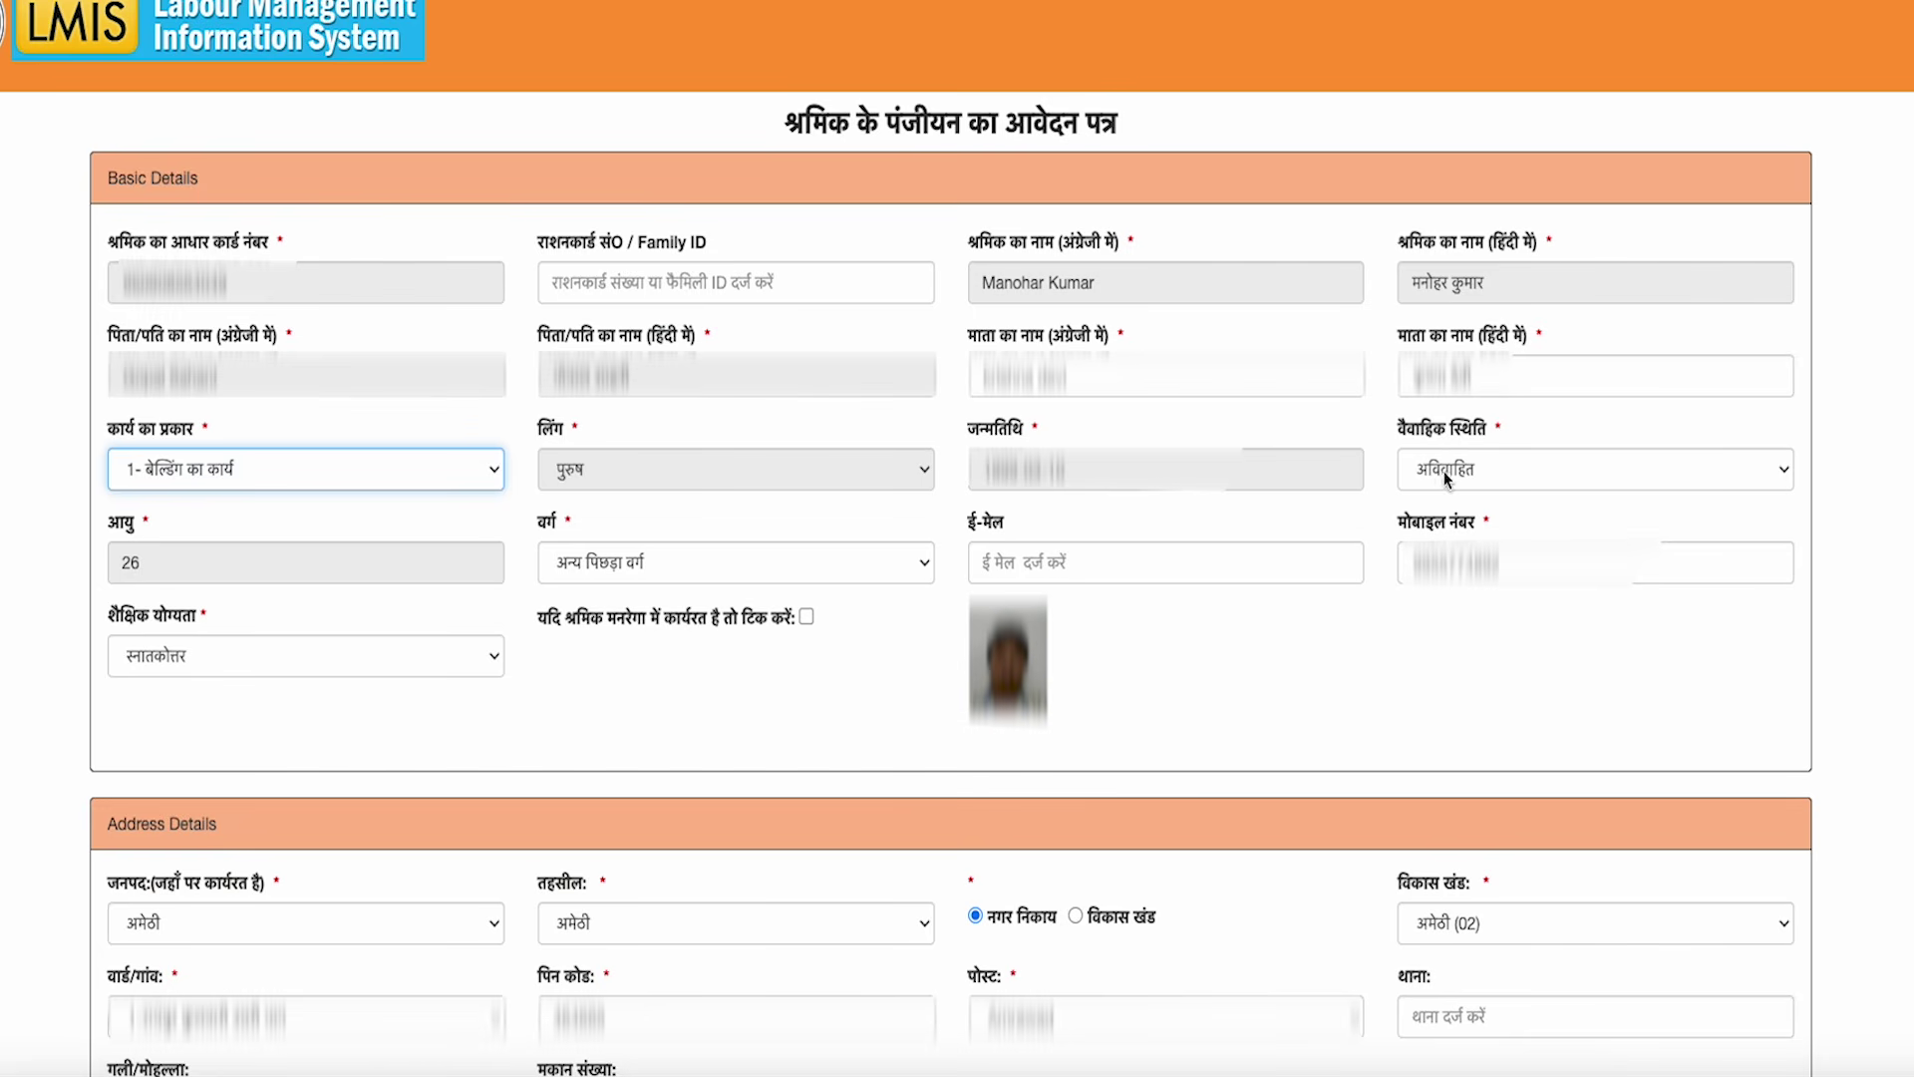
{"action": "left_click", "coordinate": [1497, 480]}
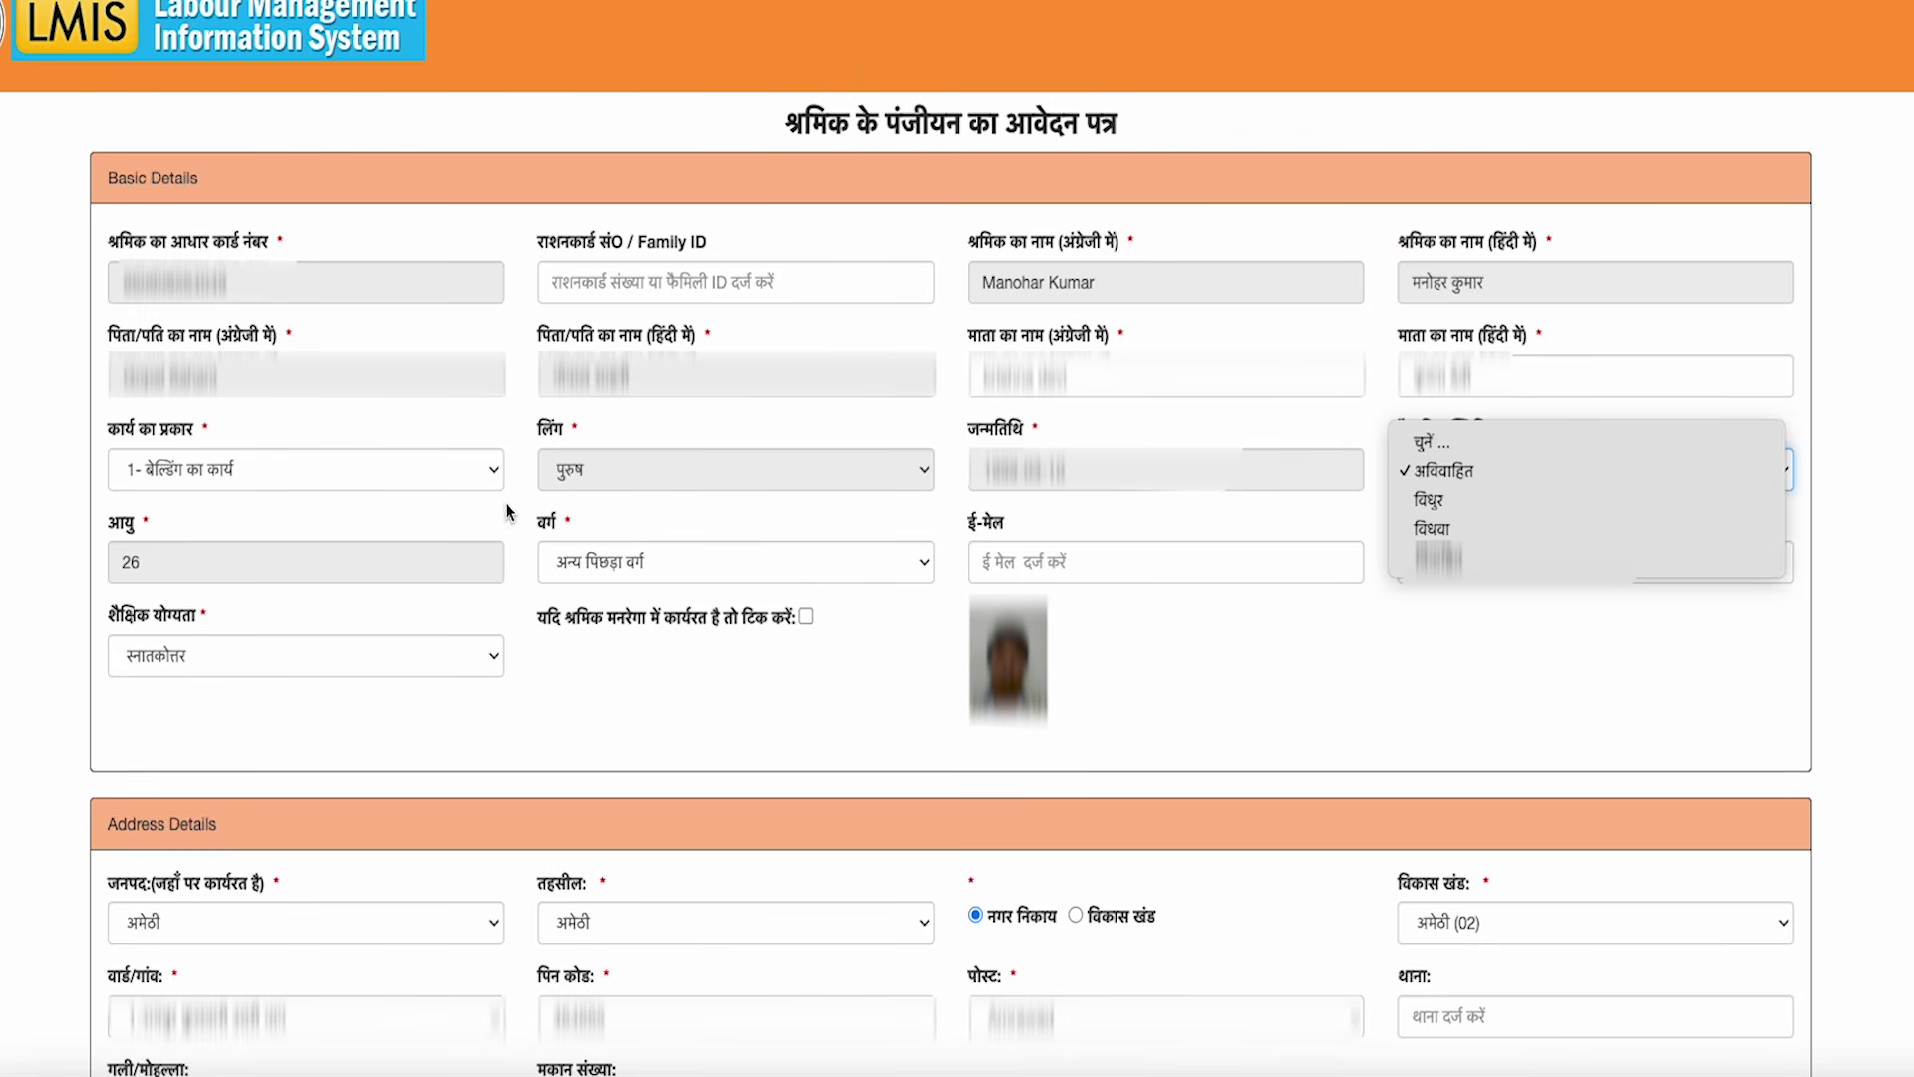
{"action": "left_click", "coordinate": [674, 570]}
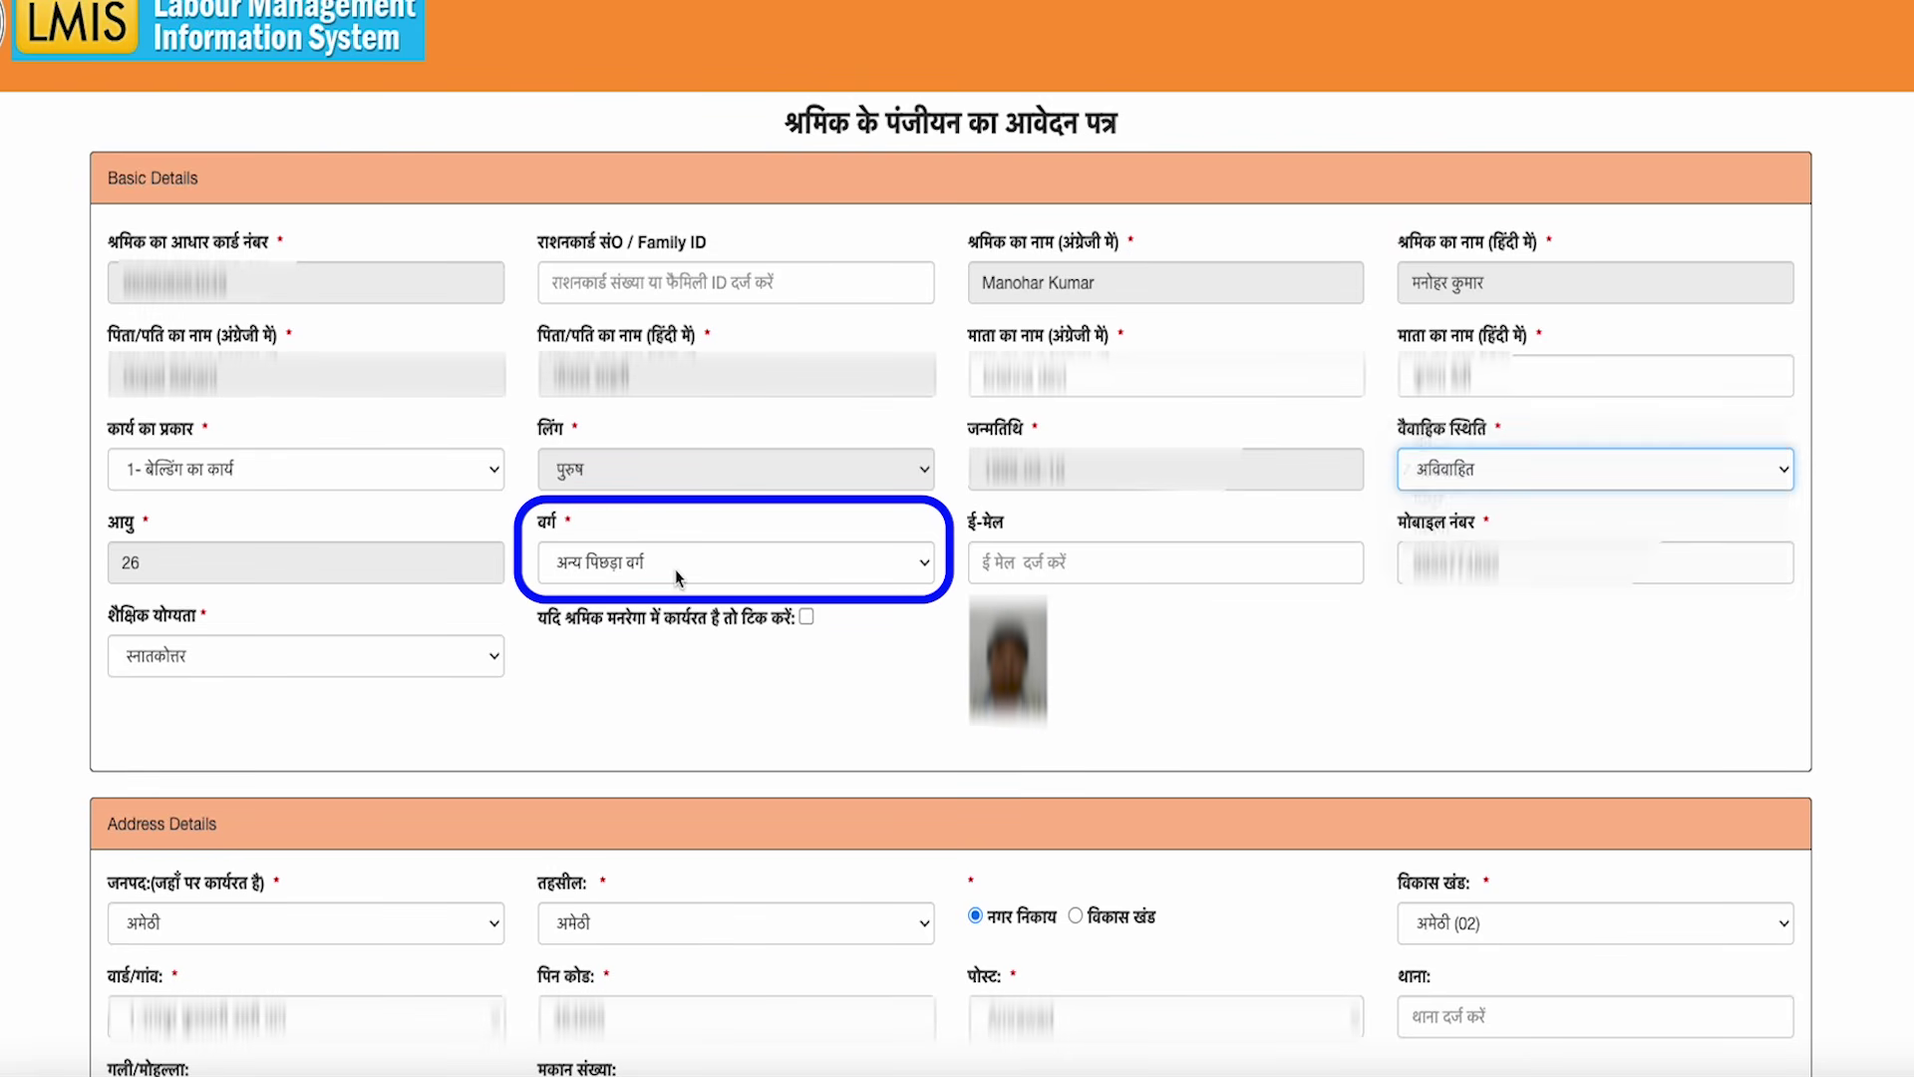
- Check the category (वर्ग) options and choose the worker's educational qualification (शैक्षिक योग्यता) in the Basic Details
{"action": "left_click", "coordinate": [733, 572]}
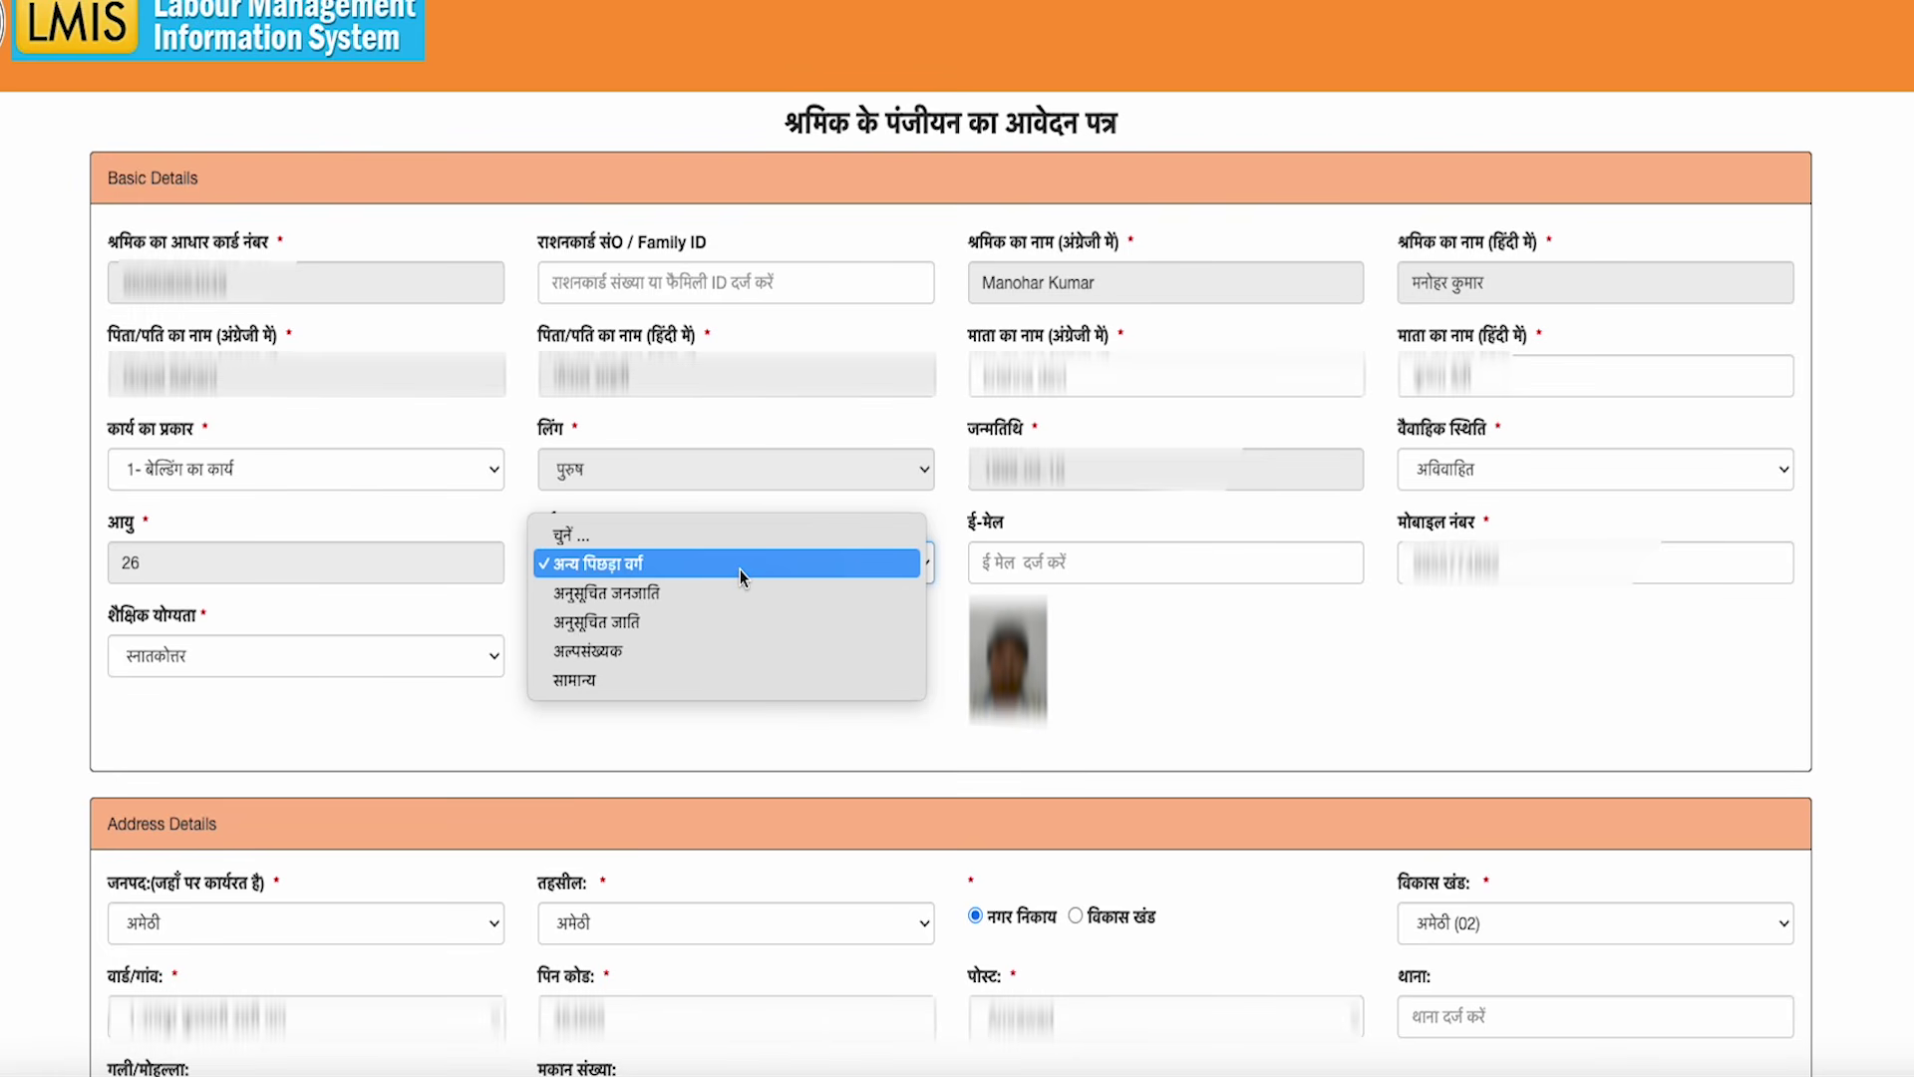
{"action": "left_click", "coordinate": [1039, 566]}
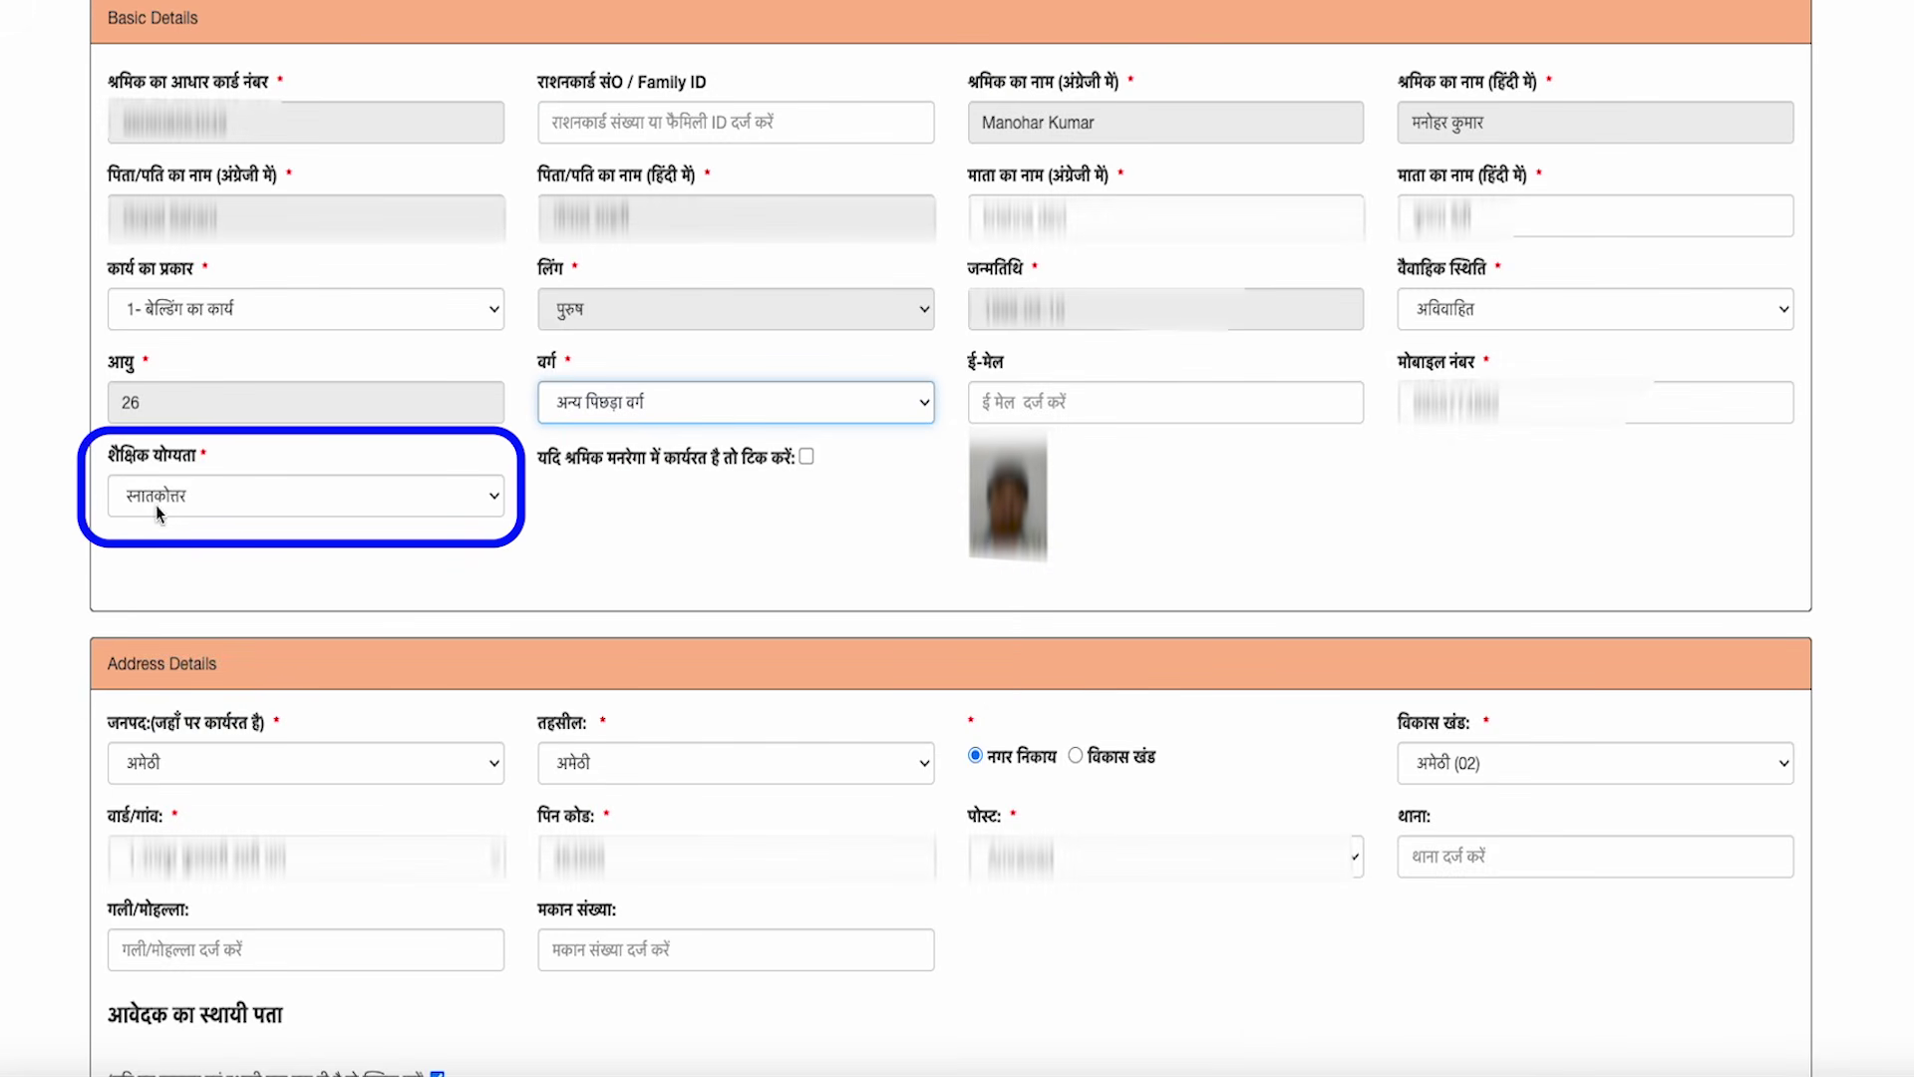
{"action": "left_click", "coordinate": [230, 501]}
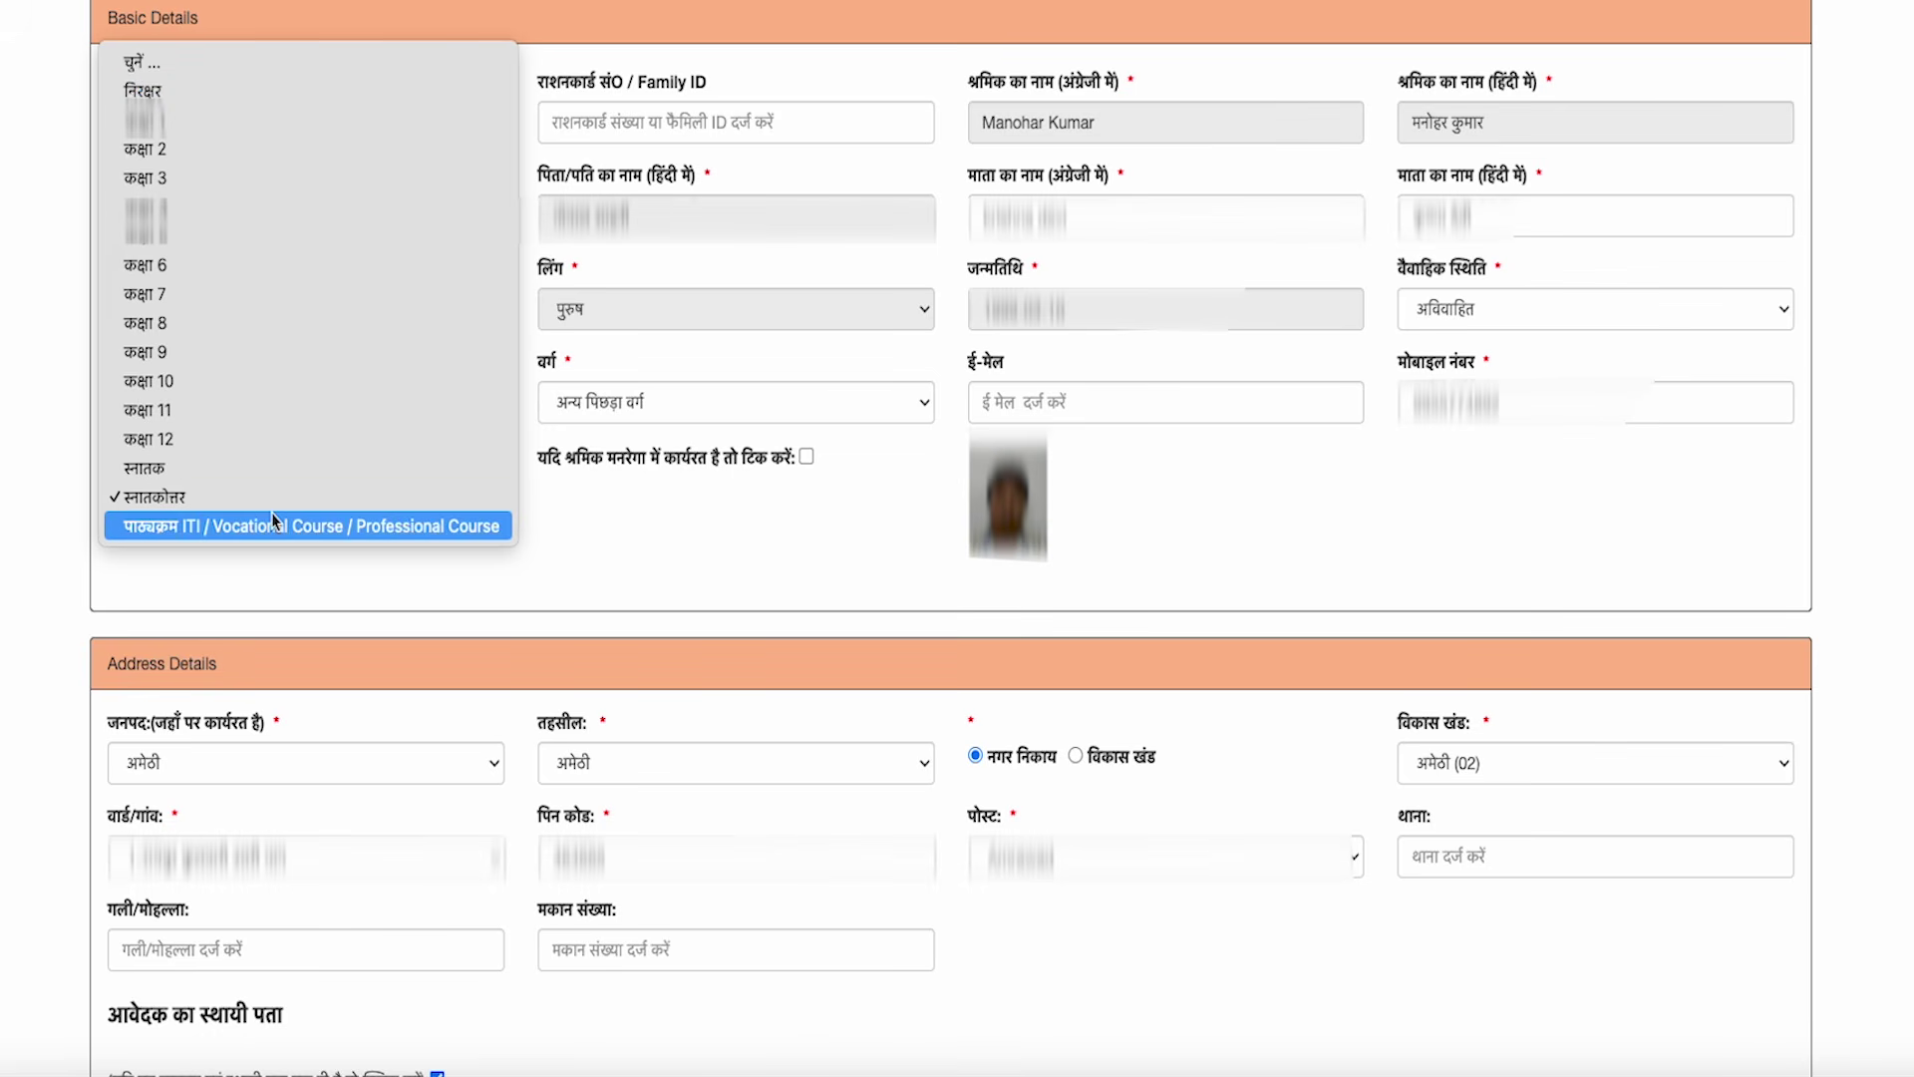
{"action": "left_click", "coordinate": [350, 529]}
- Select the district, tehsil and development block (विकास खंड) of the worker's current address in the Address Details
{"action": "scroll", "coordinate": [952, 538], "scroll_direction": "down", "scroll_amount": 4}
{"action": "scroll", "coordinate": [952, 538], "scroll_direction": "down", "scroll_amount": 2}
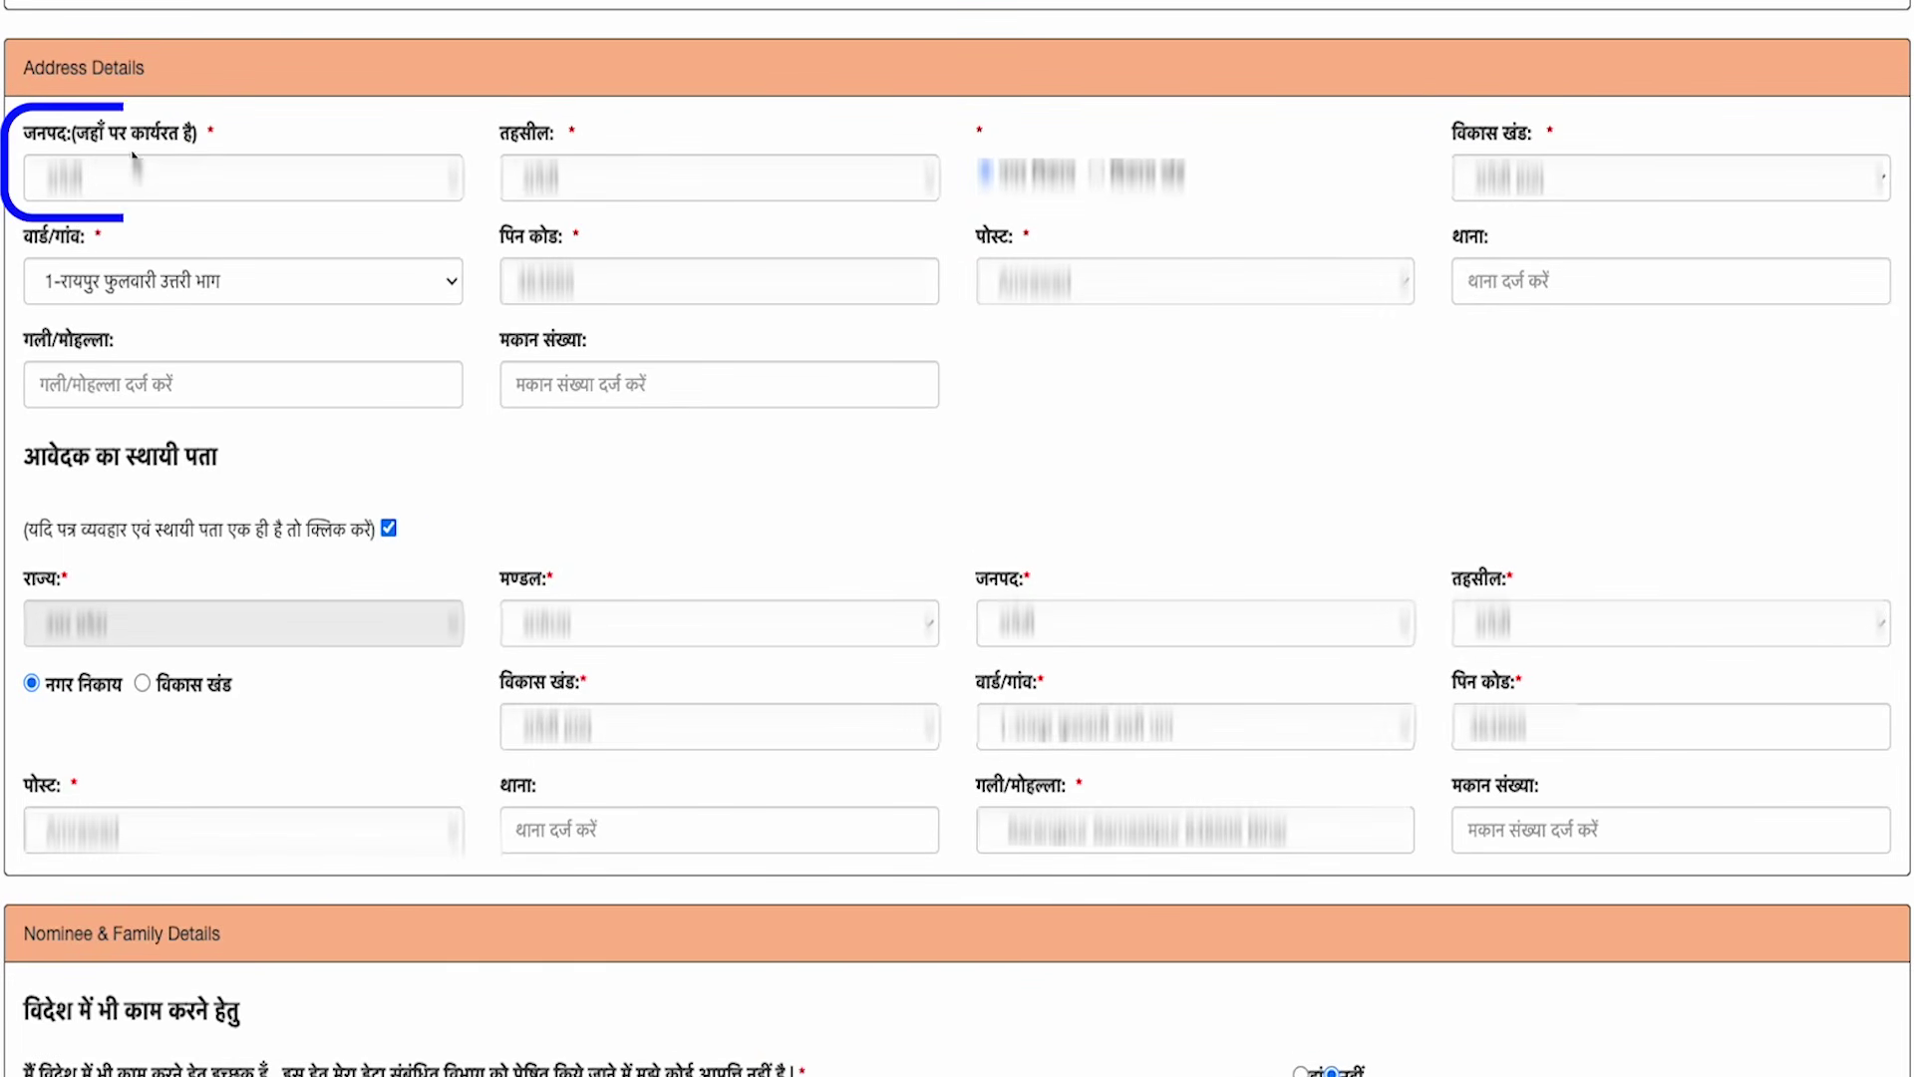
{"action": "left_click", "coordinate": [199, 202]}
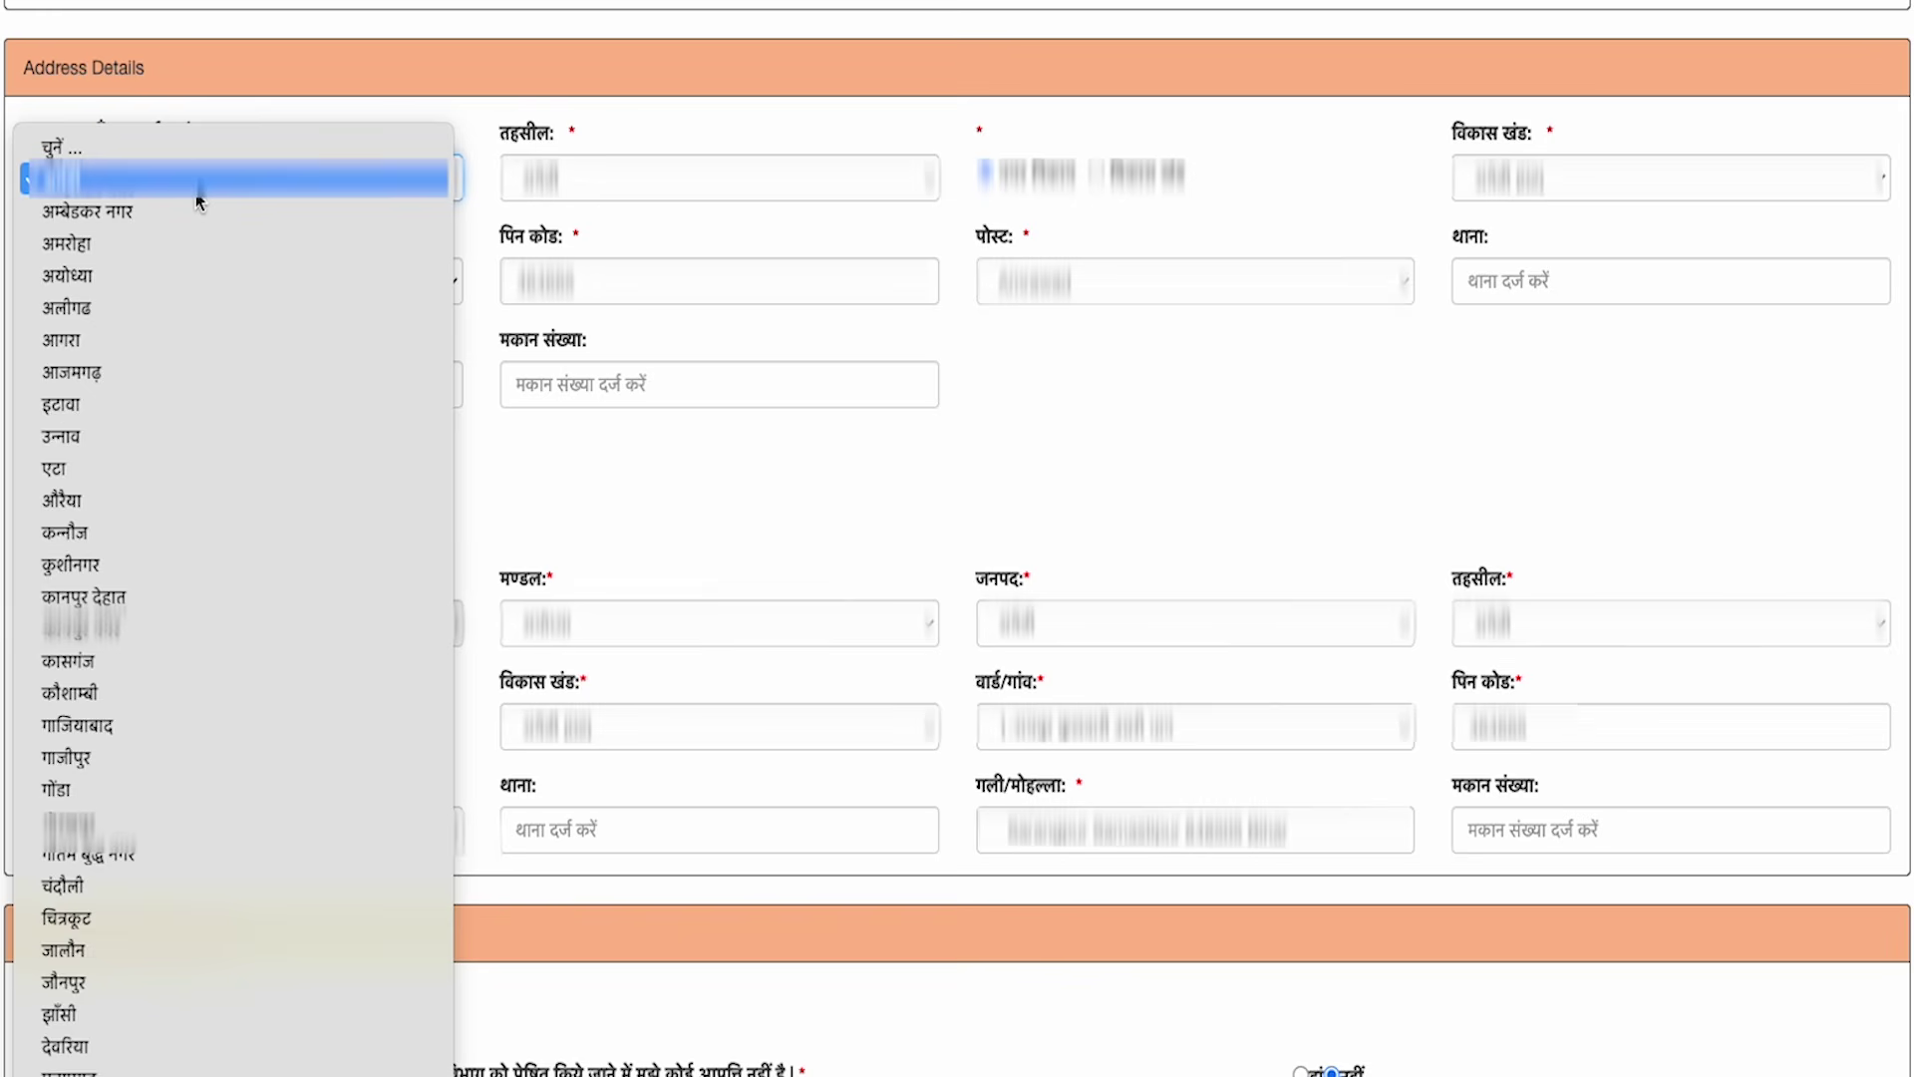
{"action": "left_click", "coordinate": [198, 198]}
{"action": "left_click", "coordinate": [602, 194]}
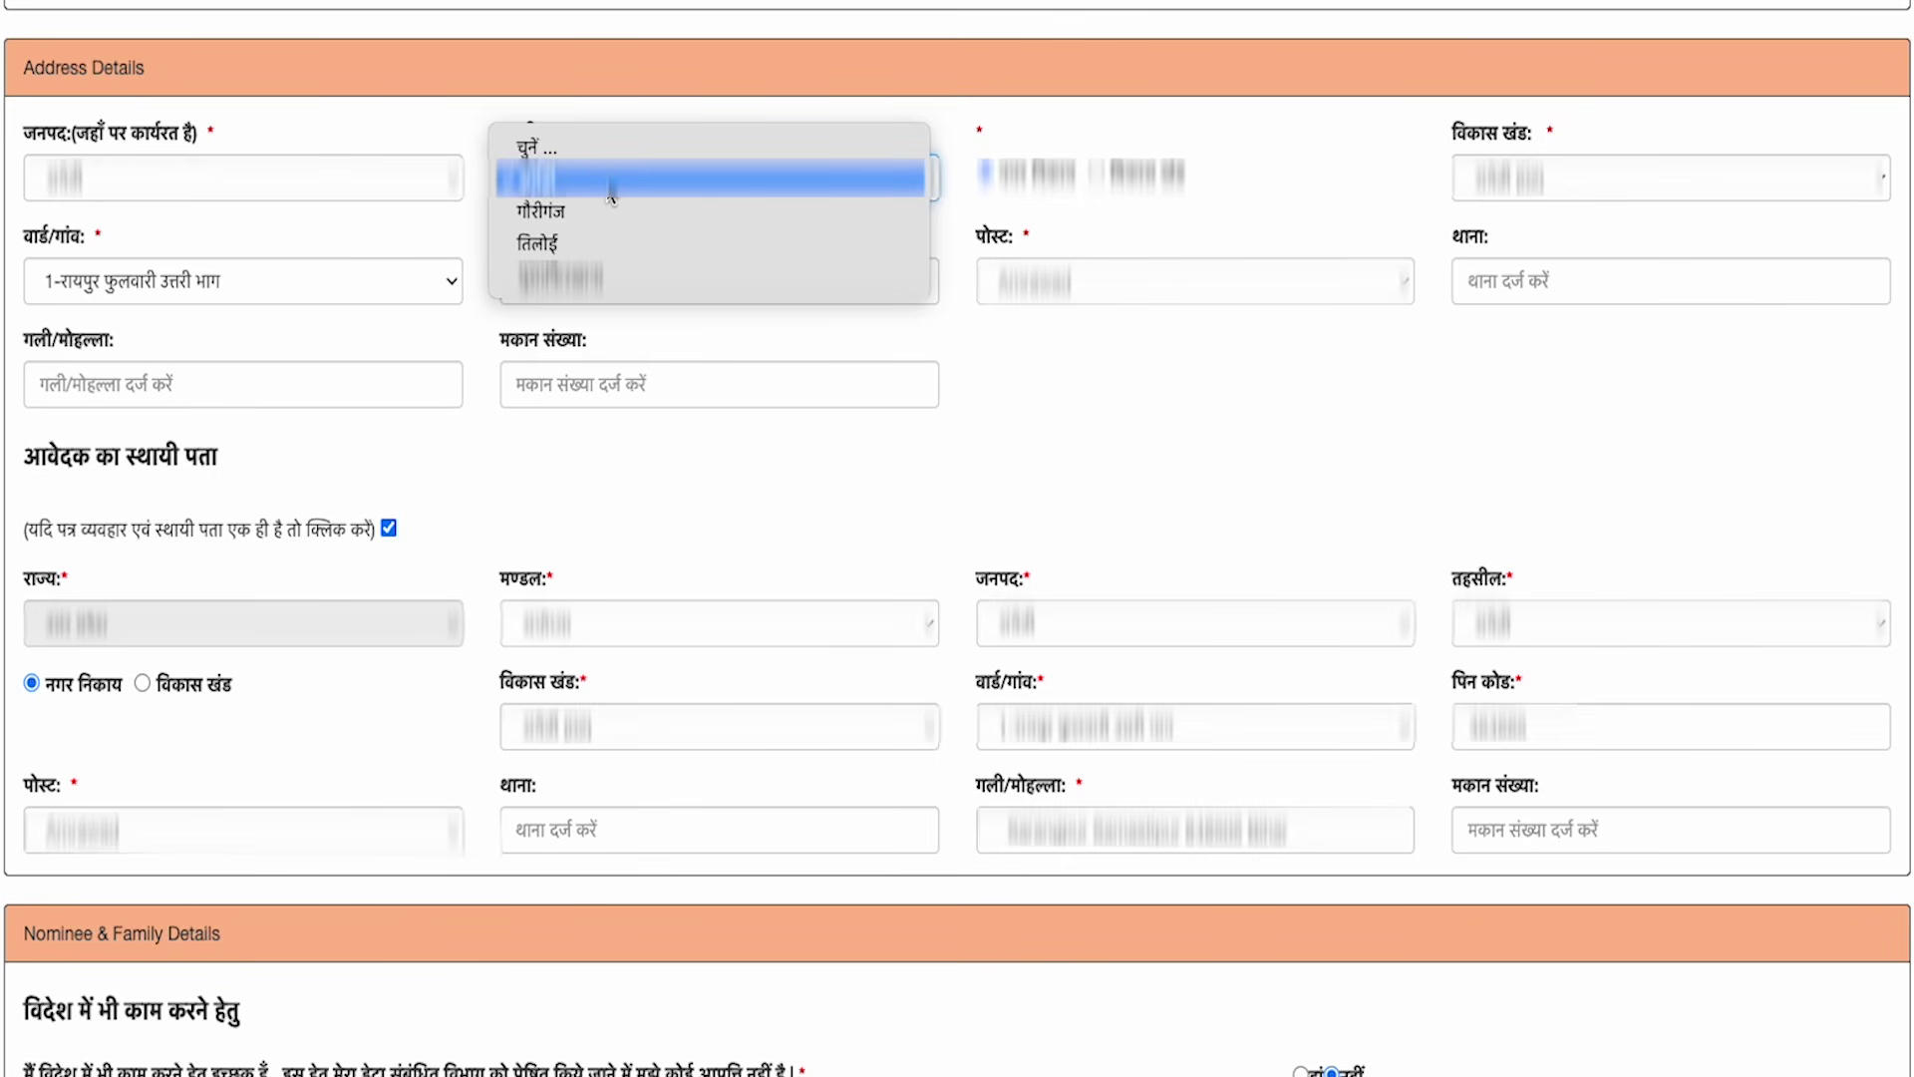
{"action": "left_click", "coordinate": [611, 192]}
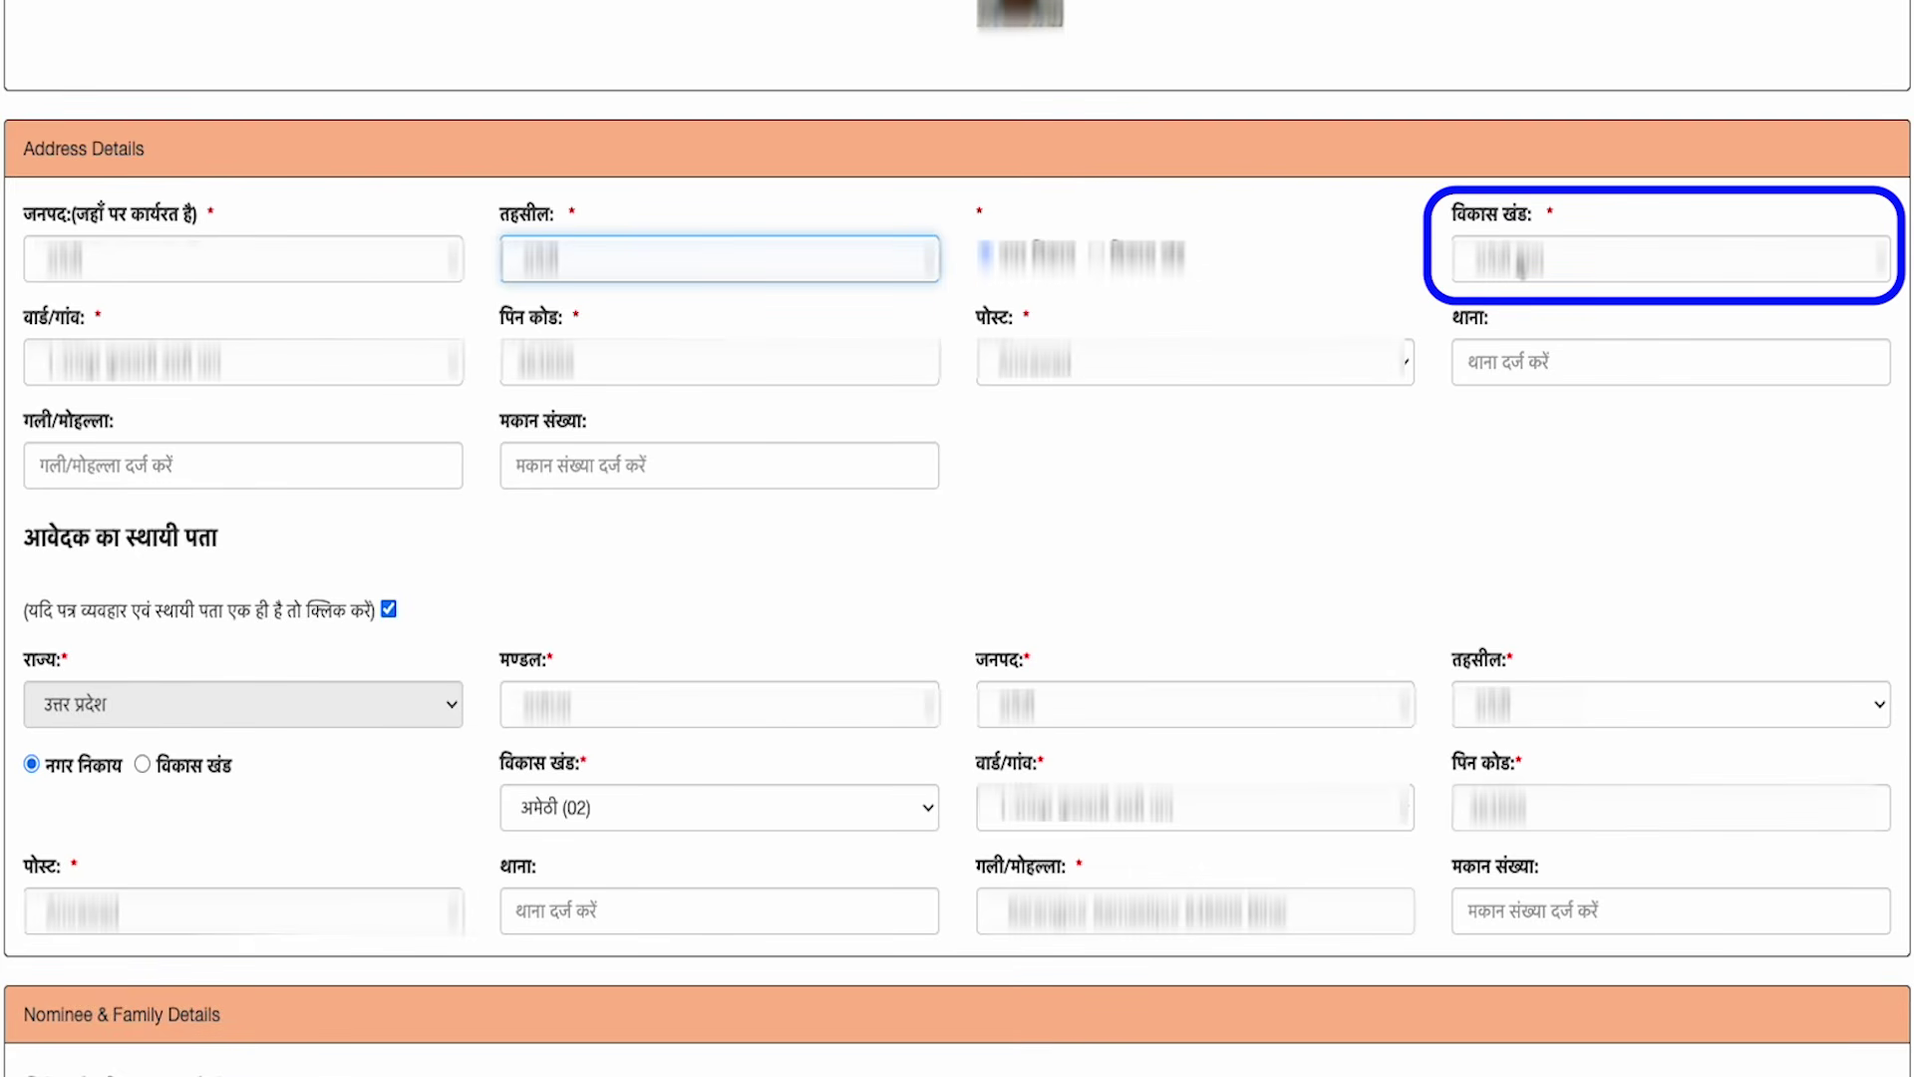
{"action": "left_click", "coordinate": [1521, 262]}
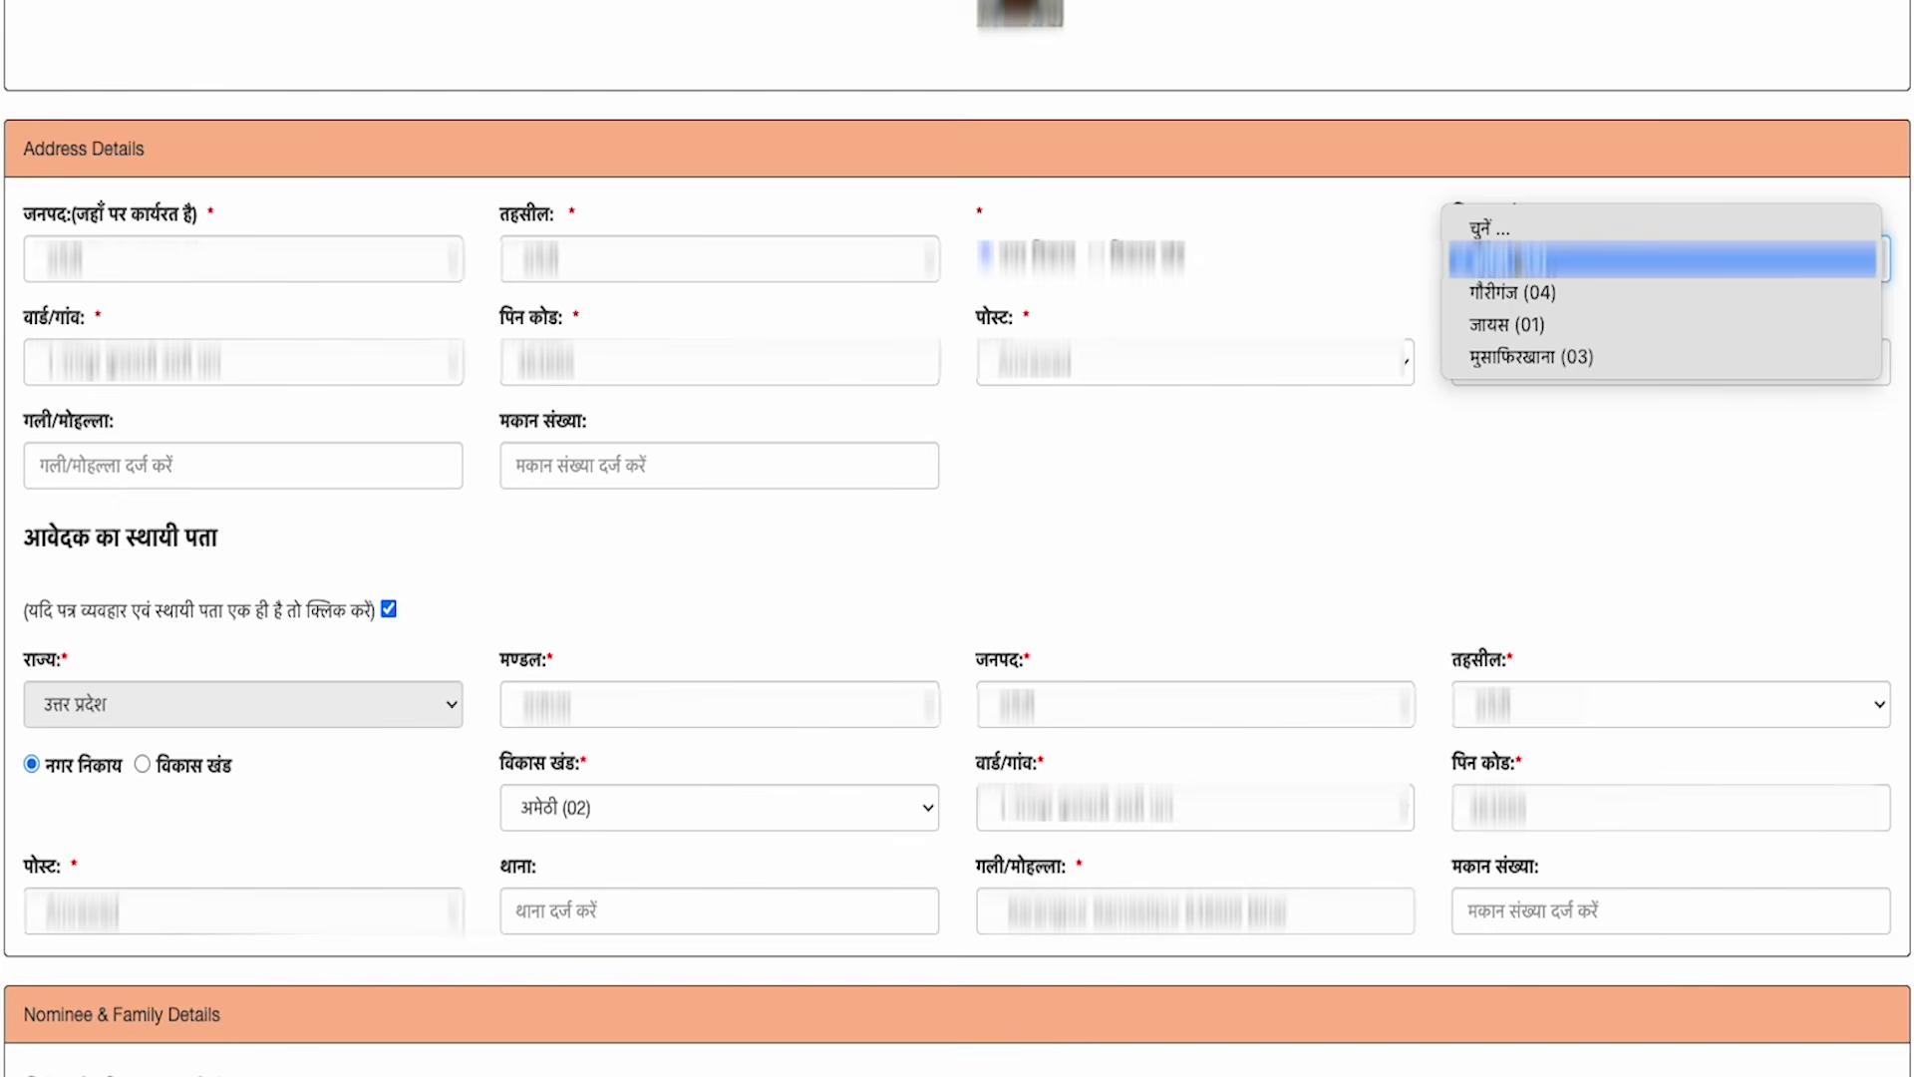
{"action": "left_click", "coordinate": [1519, 262]}
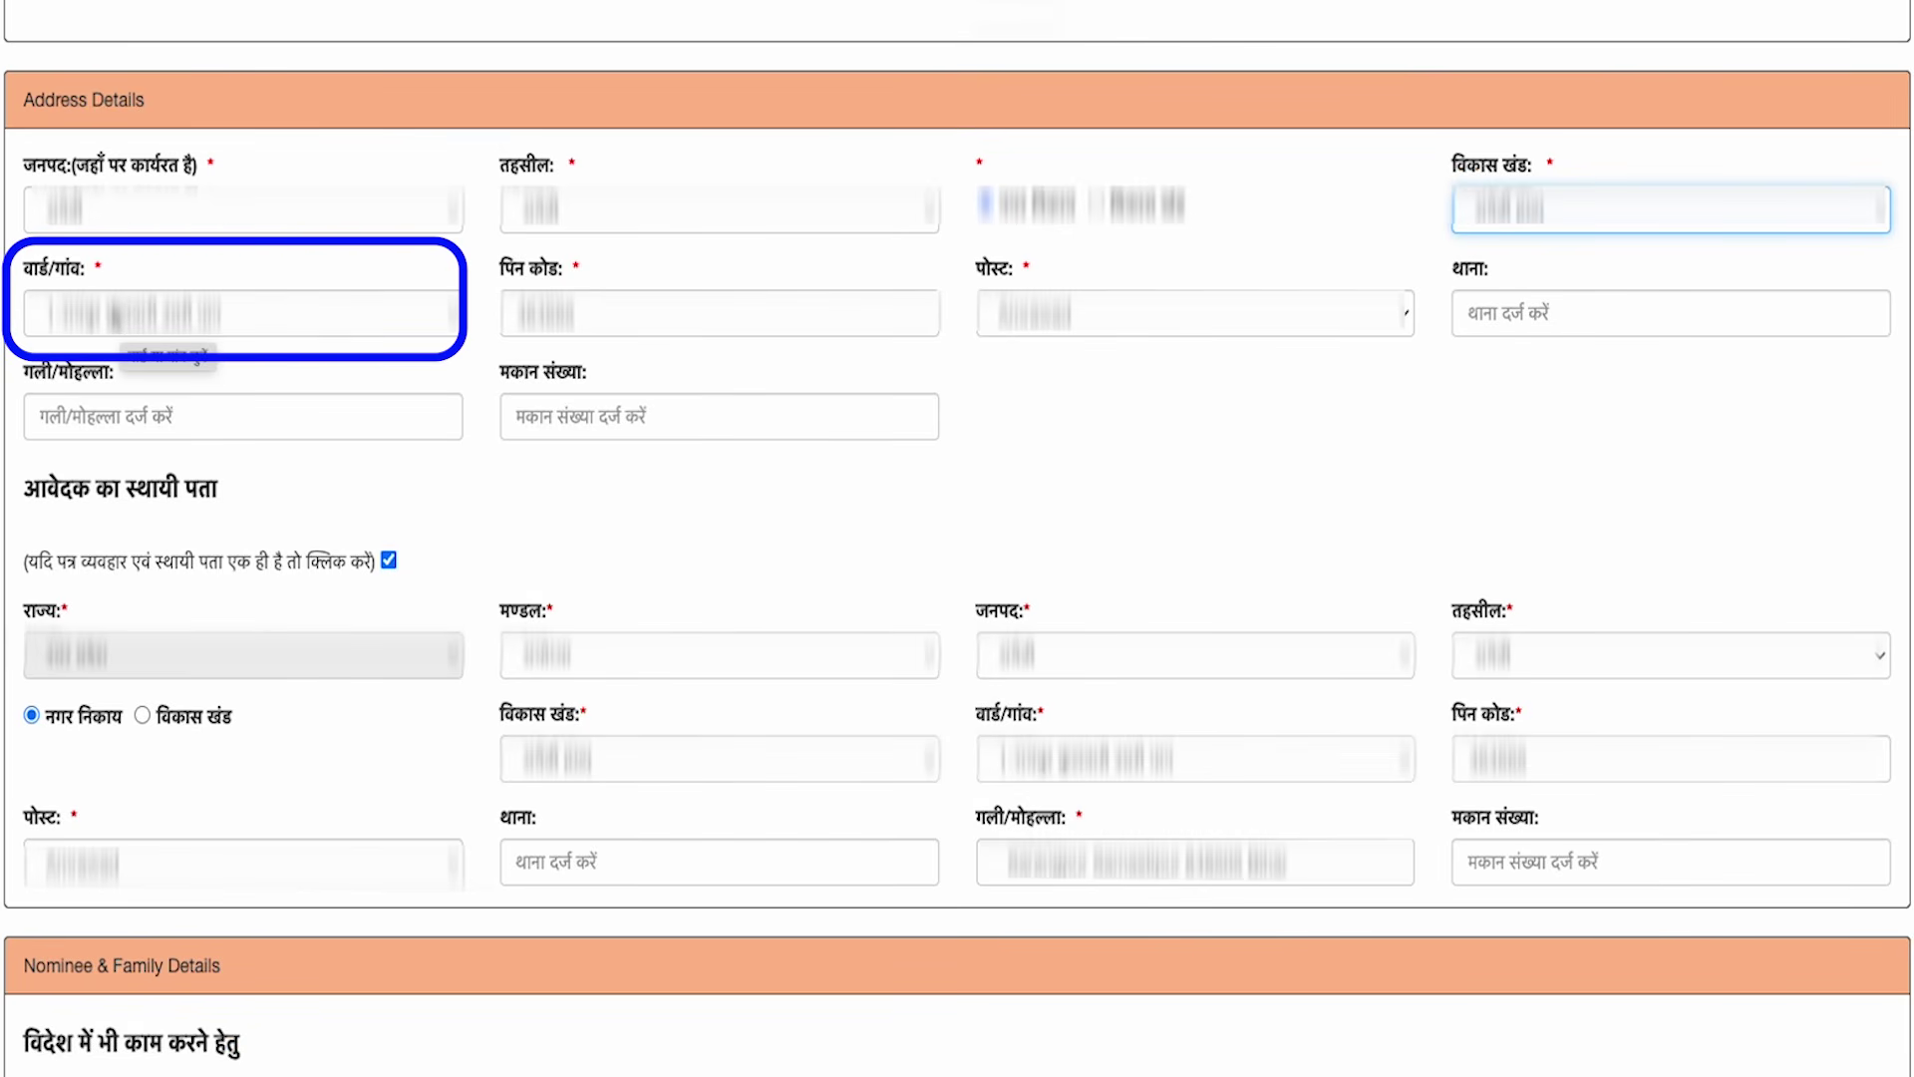
- Select the ward or village and the post office of the current address, checking the postal PIN code between them
{"action": "left_click", "coordinate": [189, 317]}
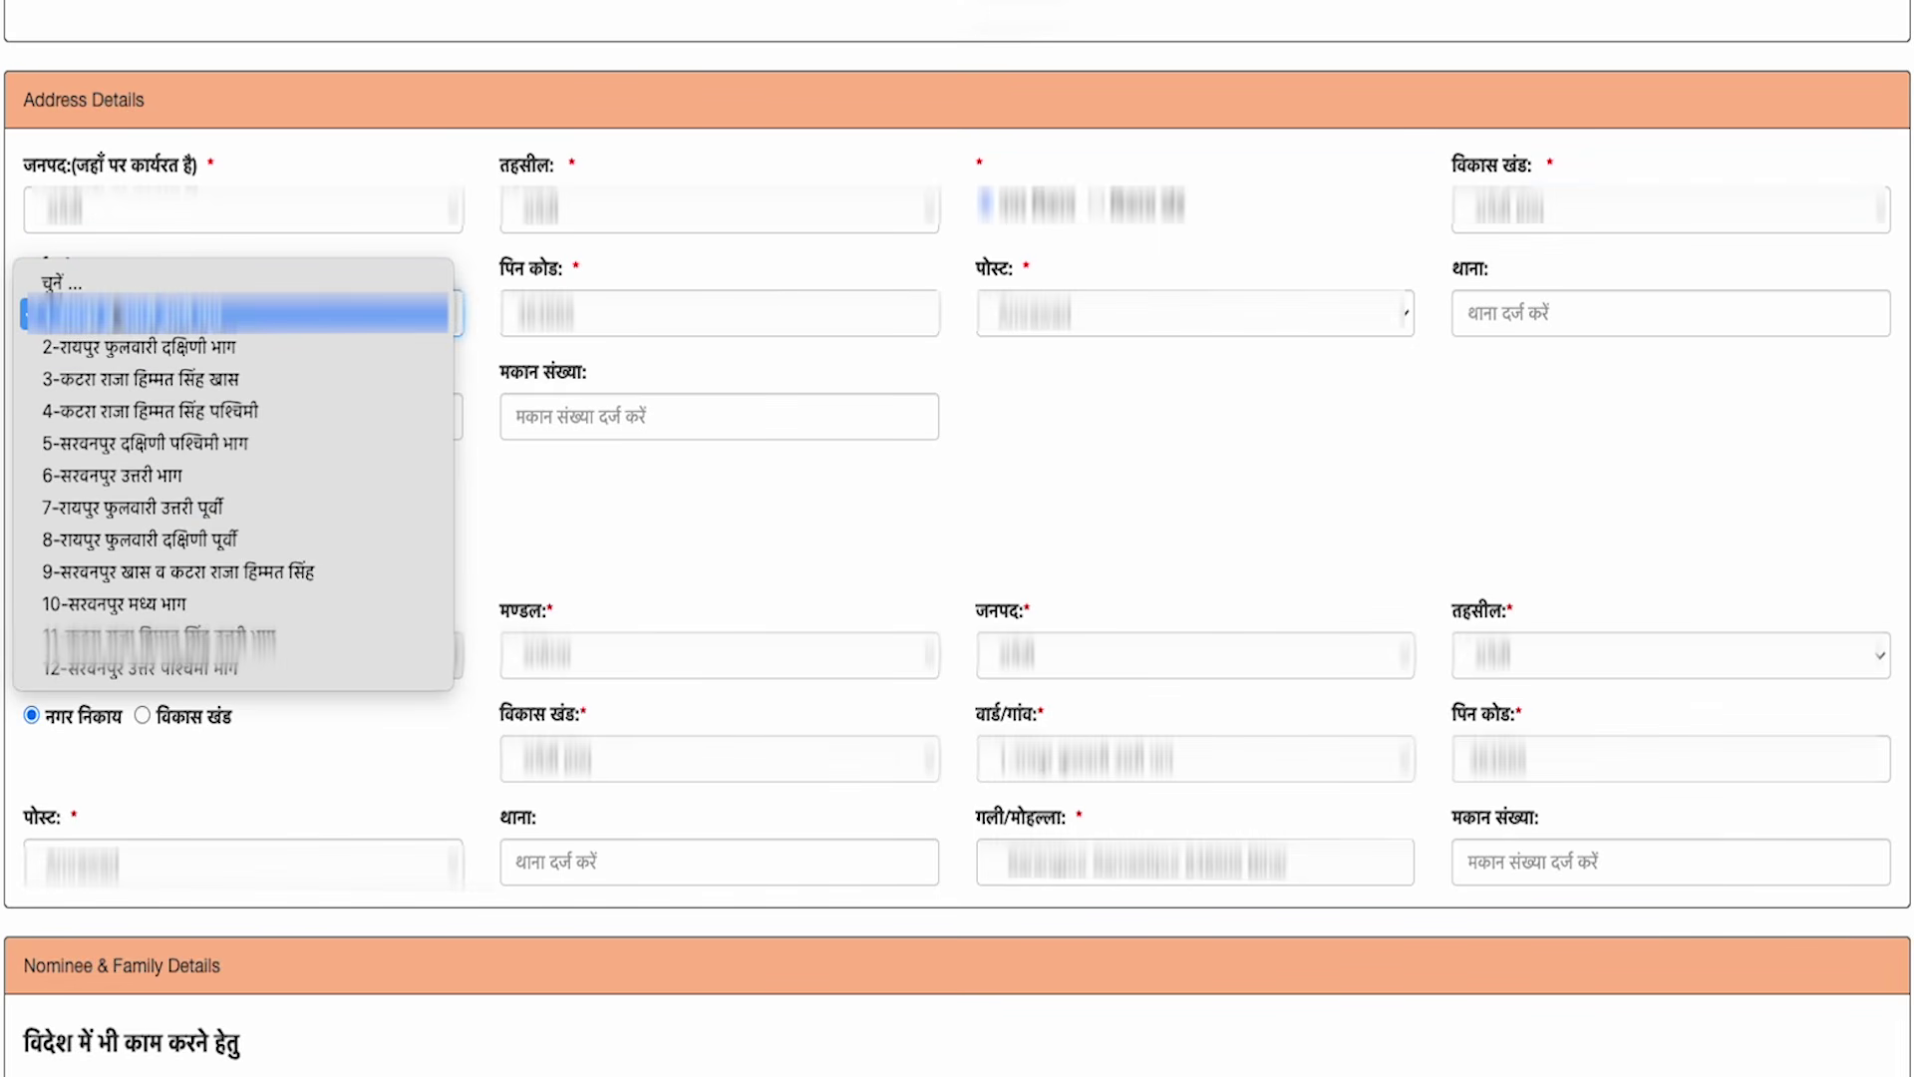
{"action": "left_click", "coordinate": [189, 317]}
{"action": "left_click", "coordinate": [624, 317]}
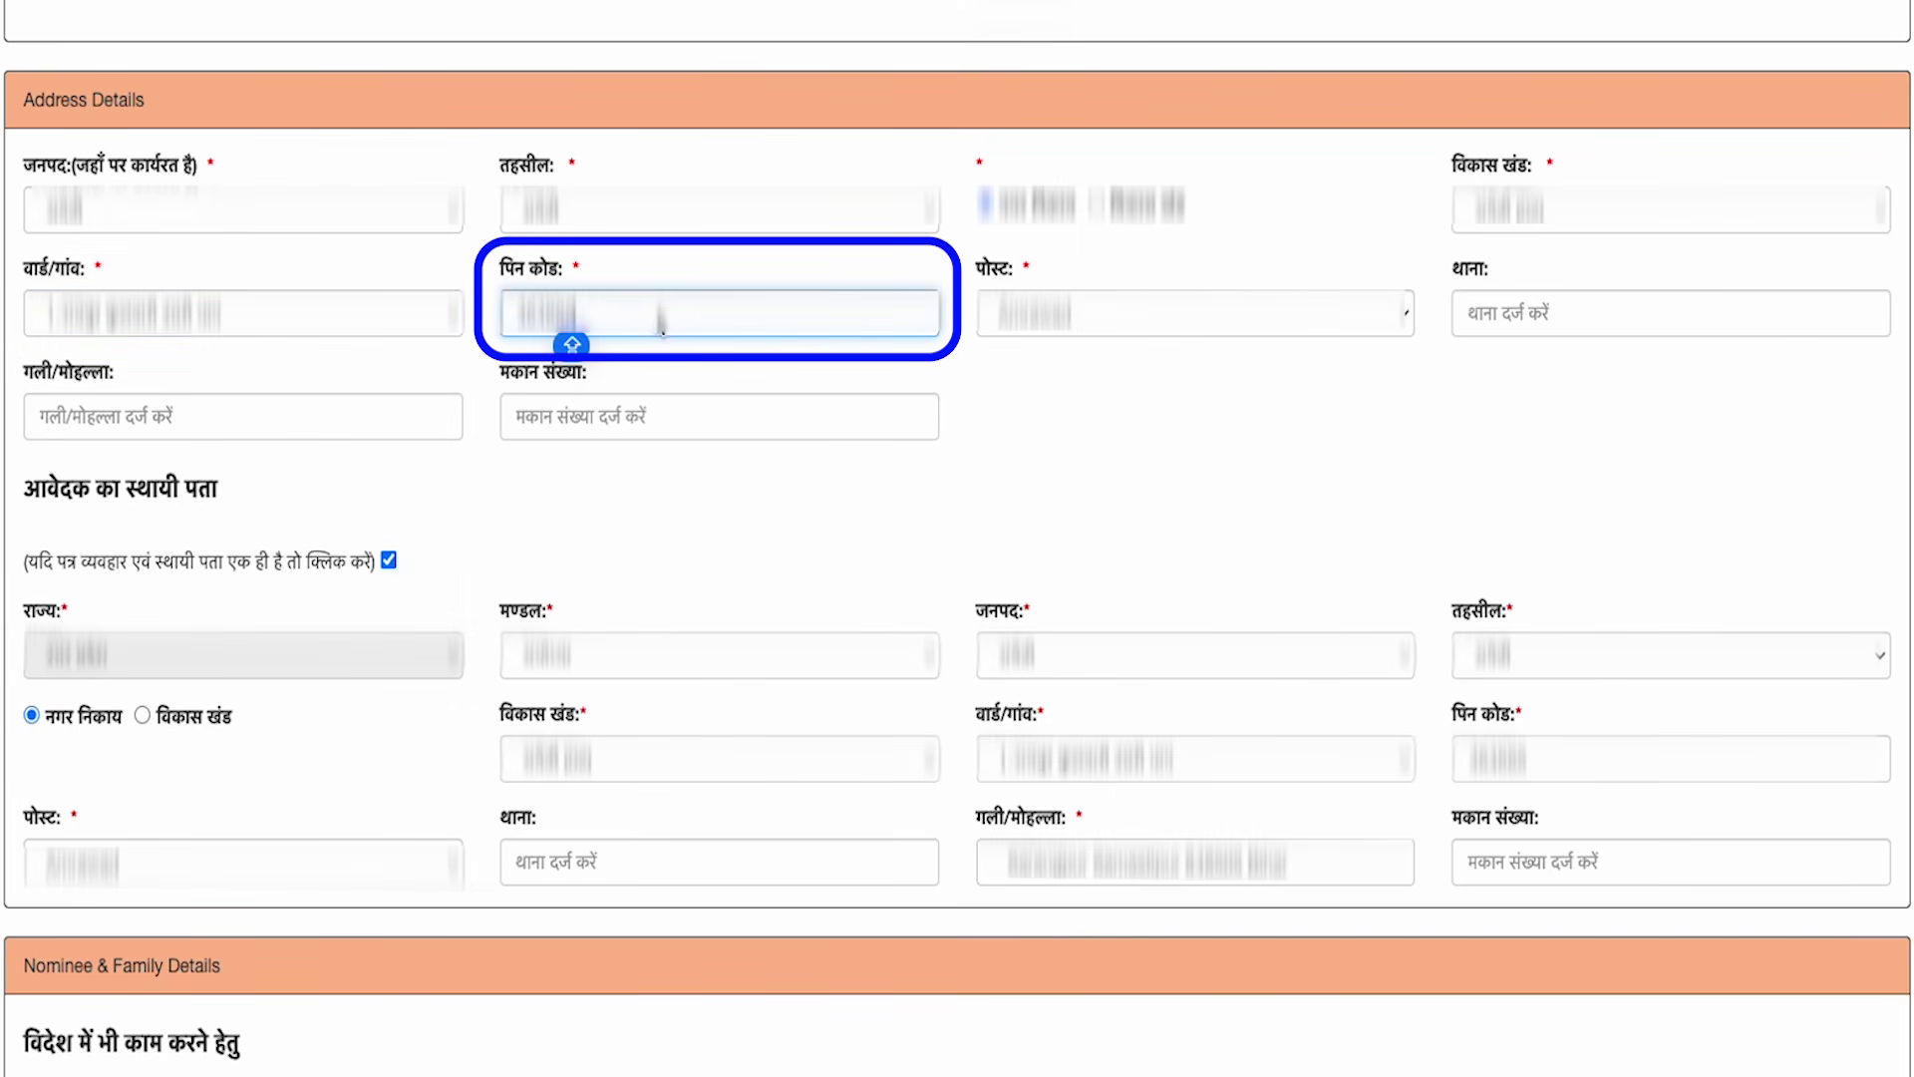
{"action": "left_click", "coordinate": [1116, 317]}
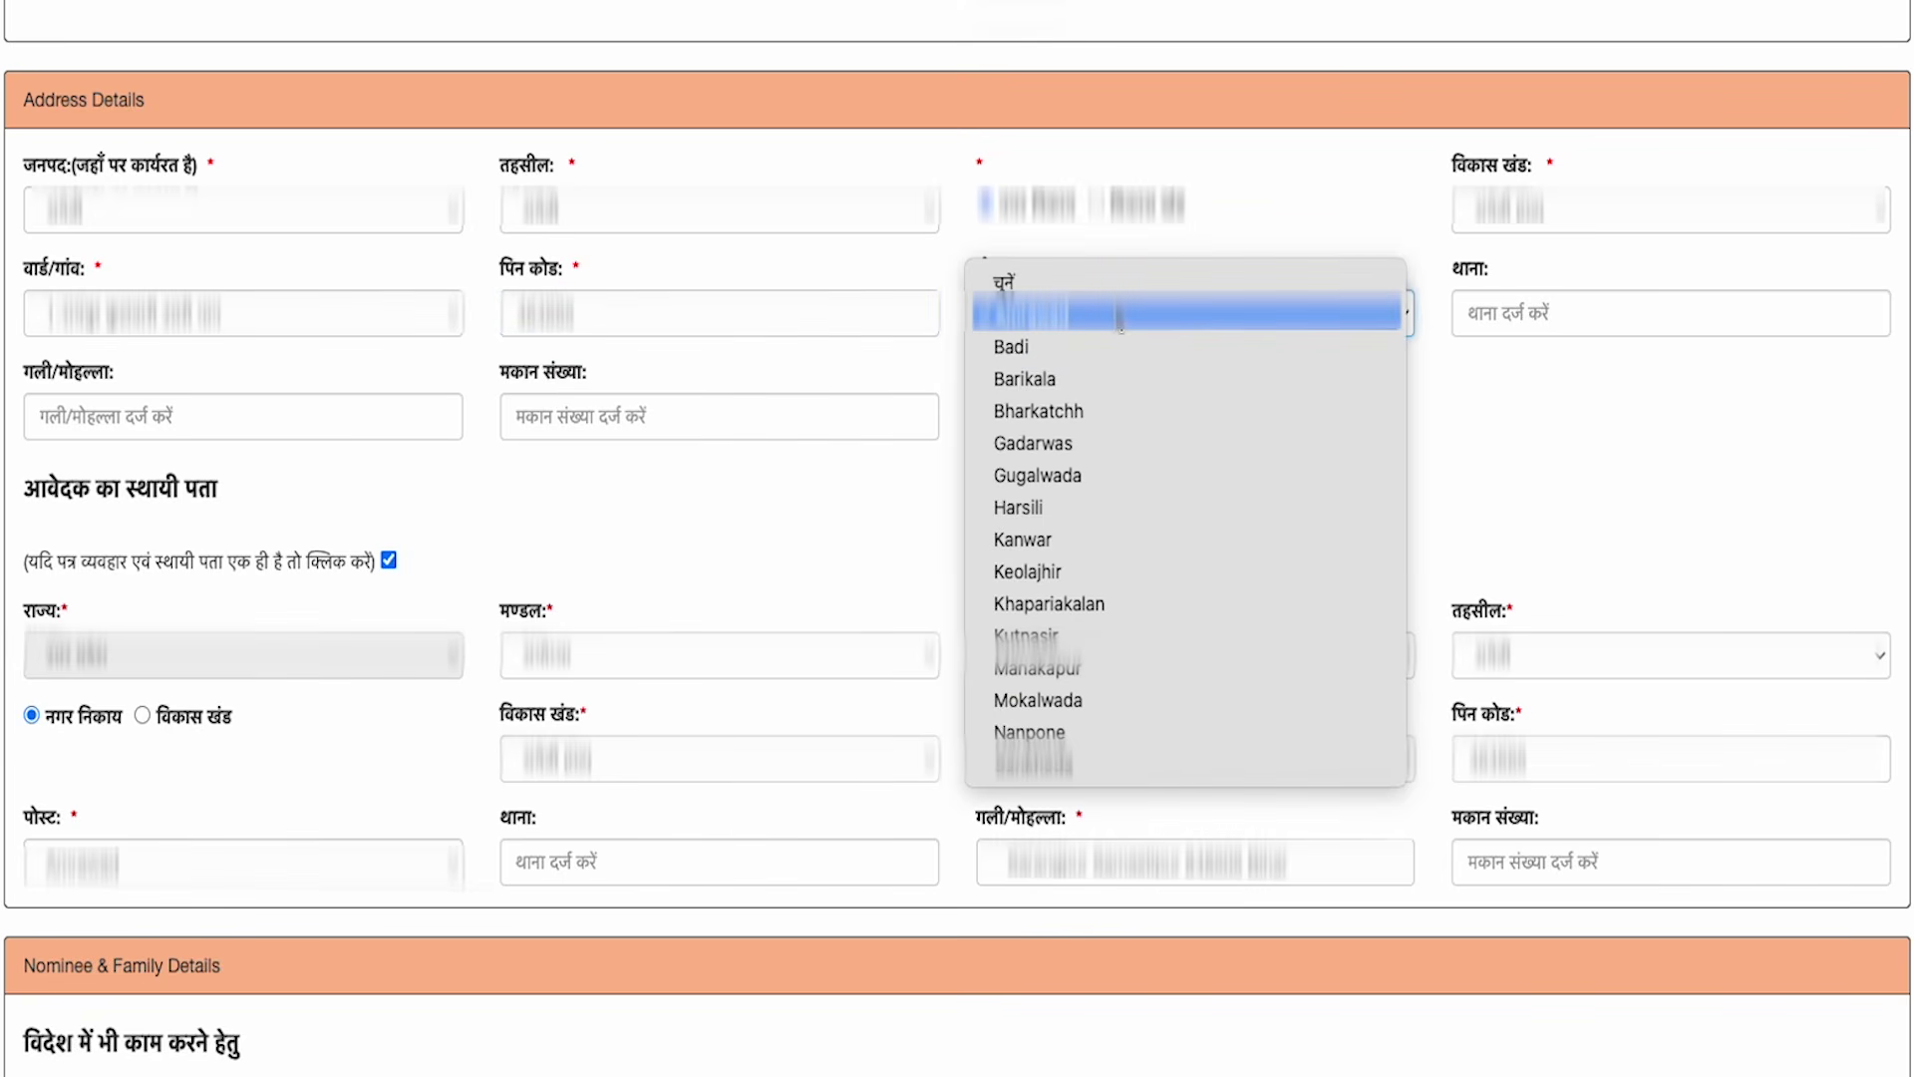
{"action": "left_click", "coordinate": [1120, 317]}
- Fill in the street or locality (गली/मोहल्ला) and house number (मकान संख्या) of the current address
{"action": "left_click", "coordinate": [1555, 313]}
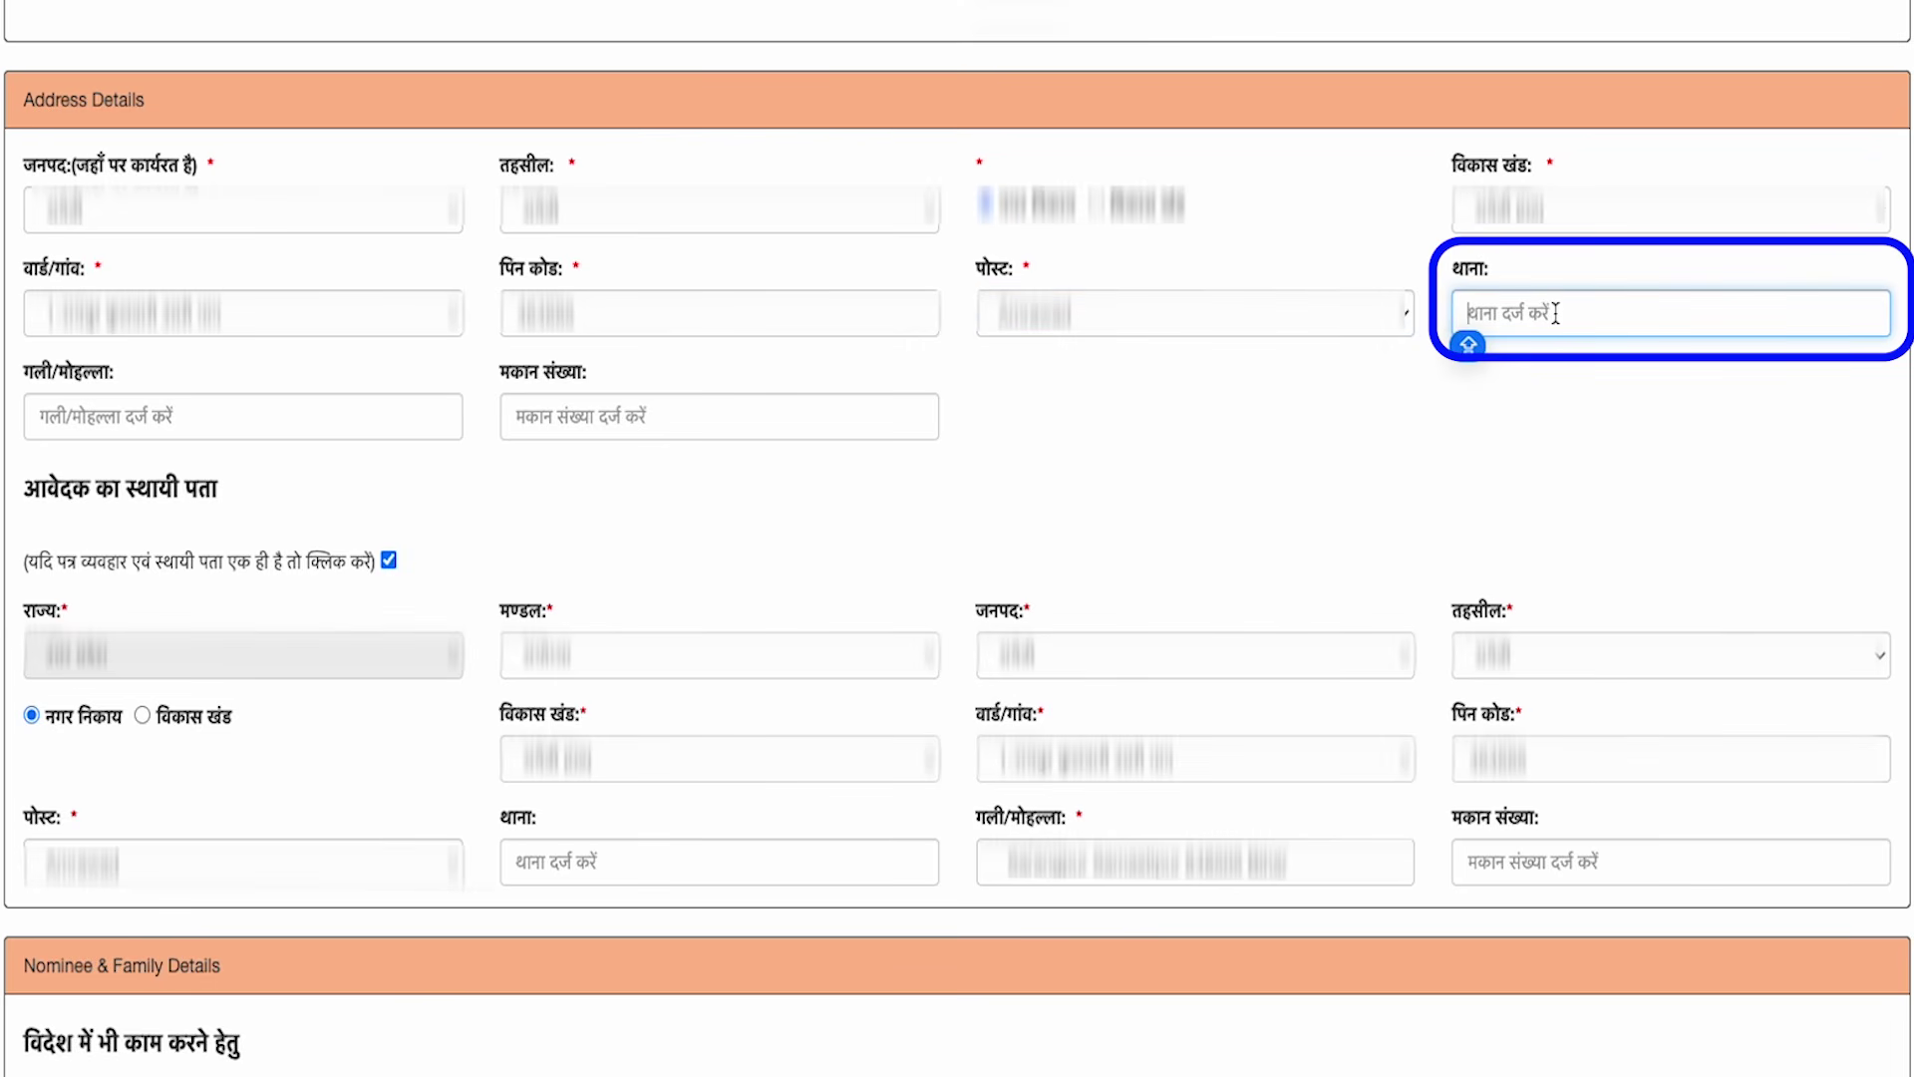
{"action": "left_click", "coordinate": [78, 399]}
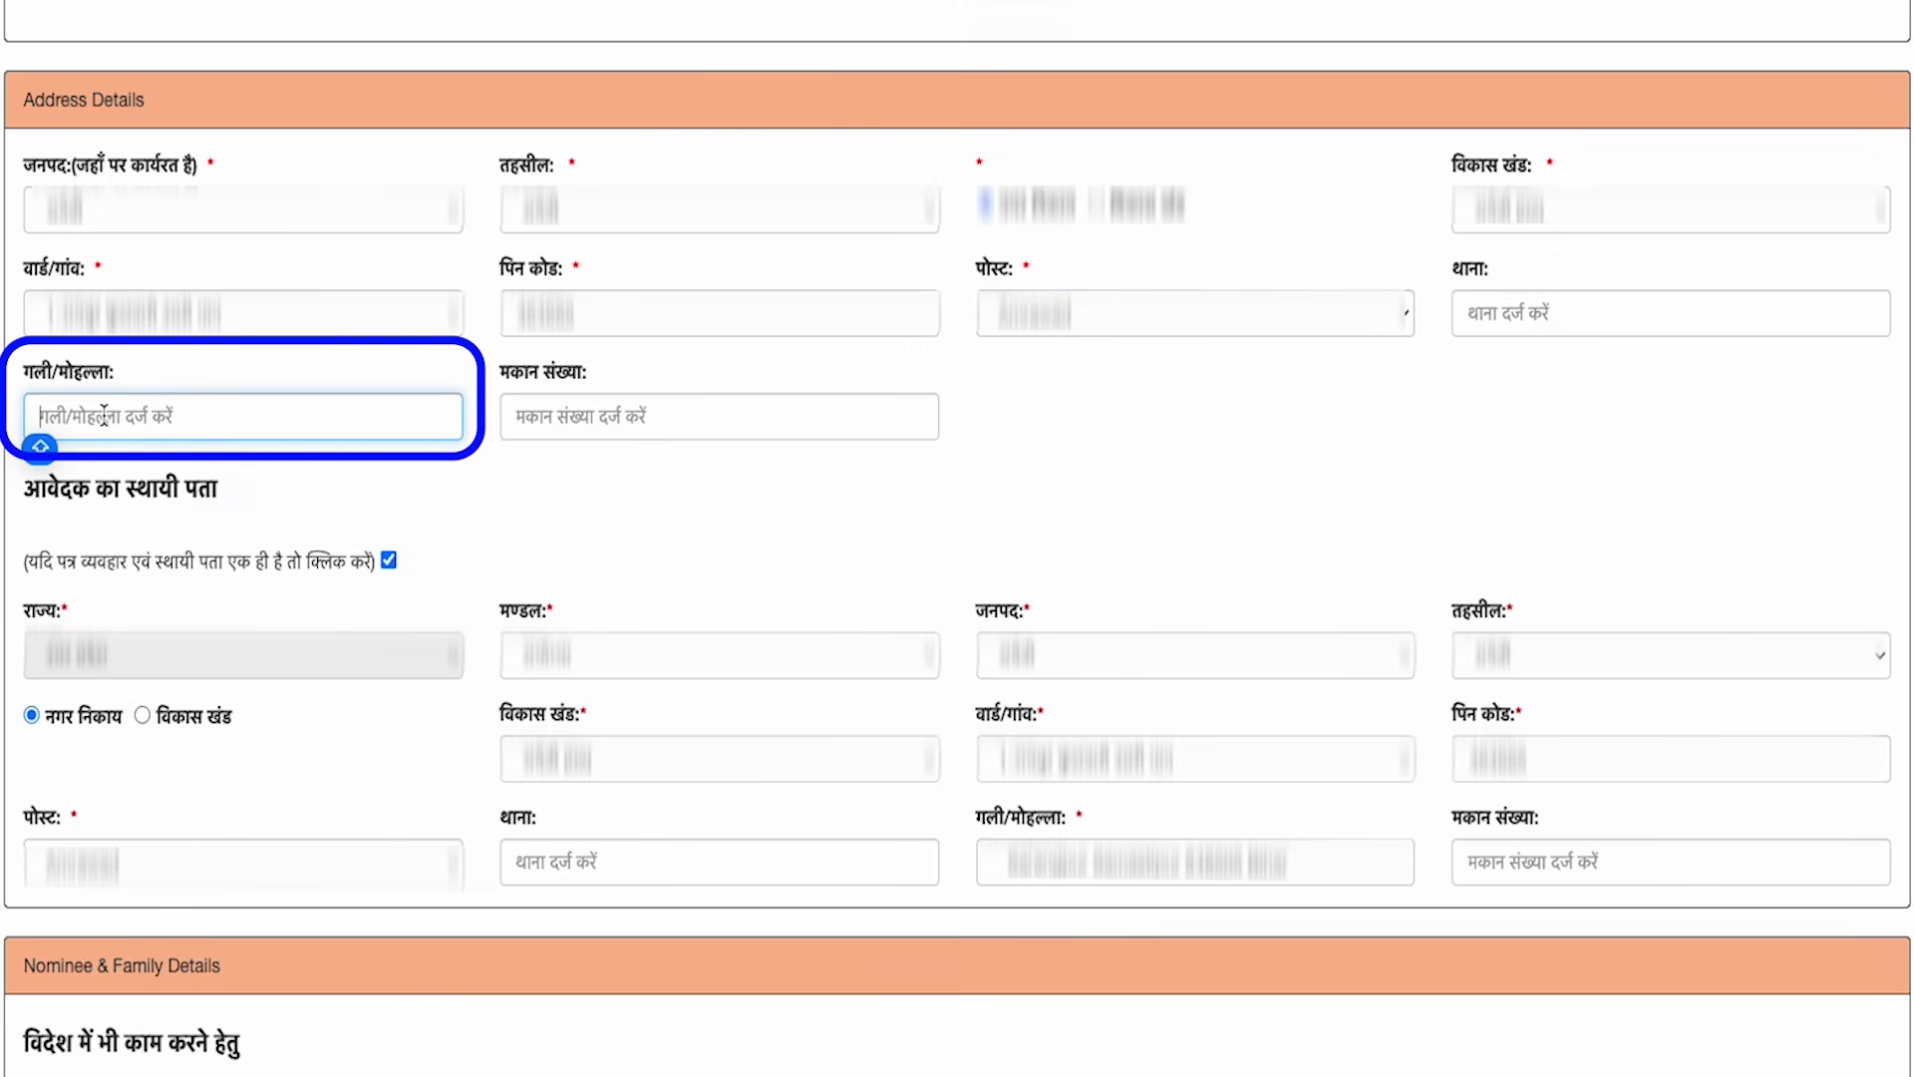
{"action": "left_click", "coordinate": [566, 419]}
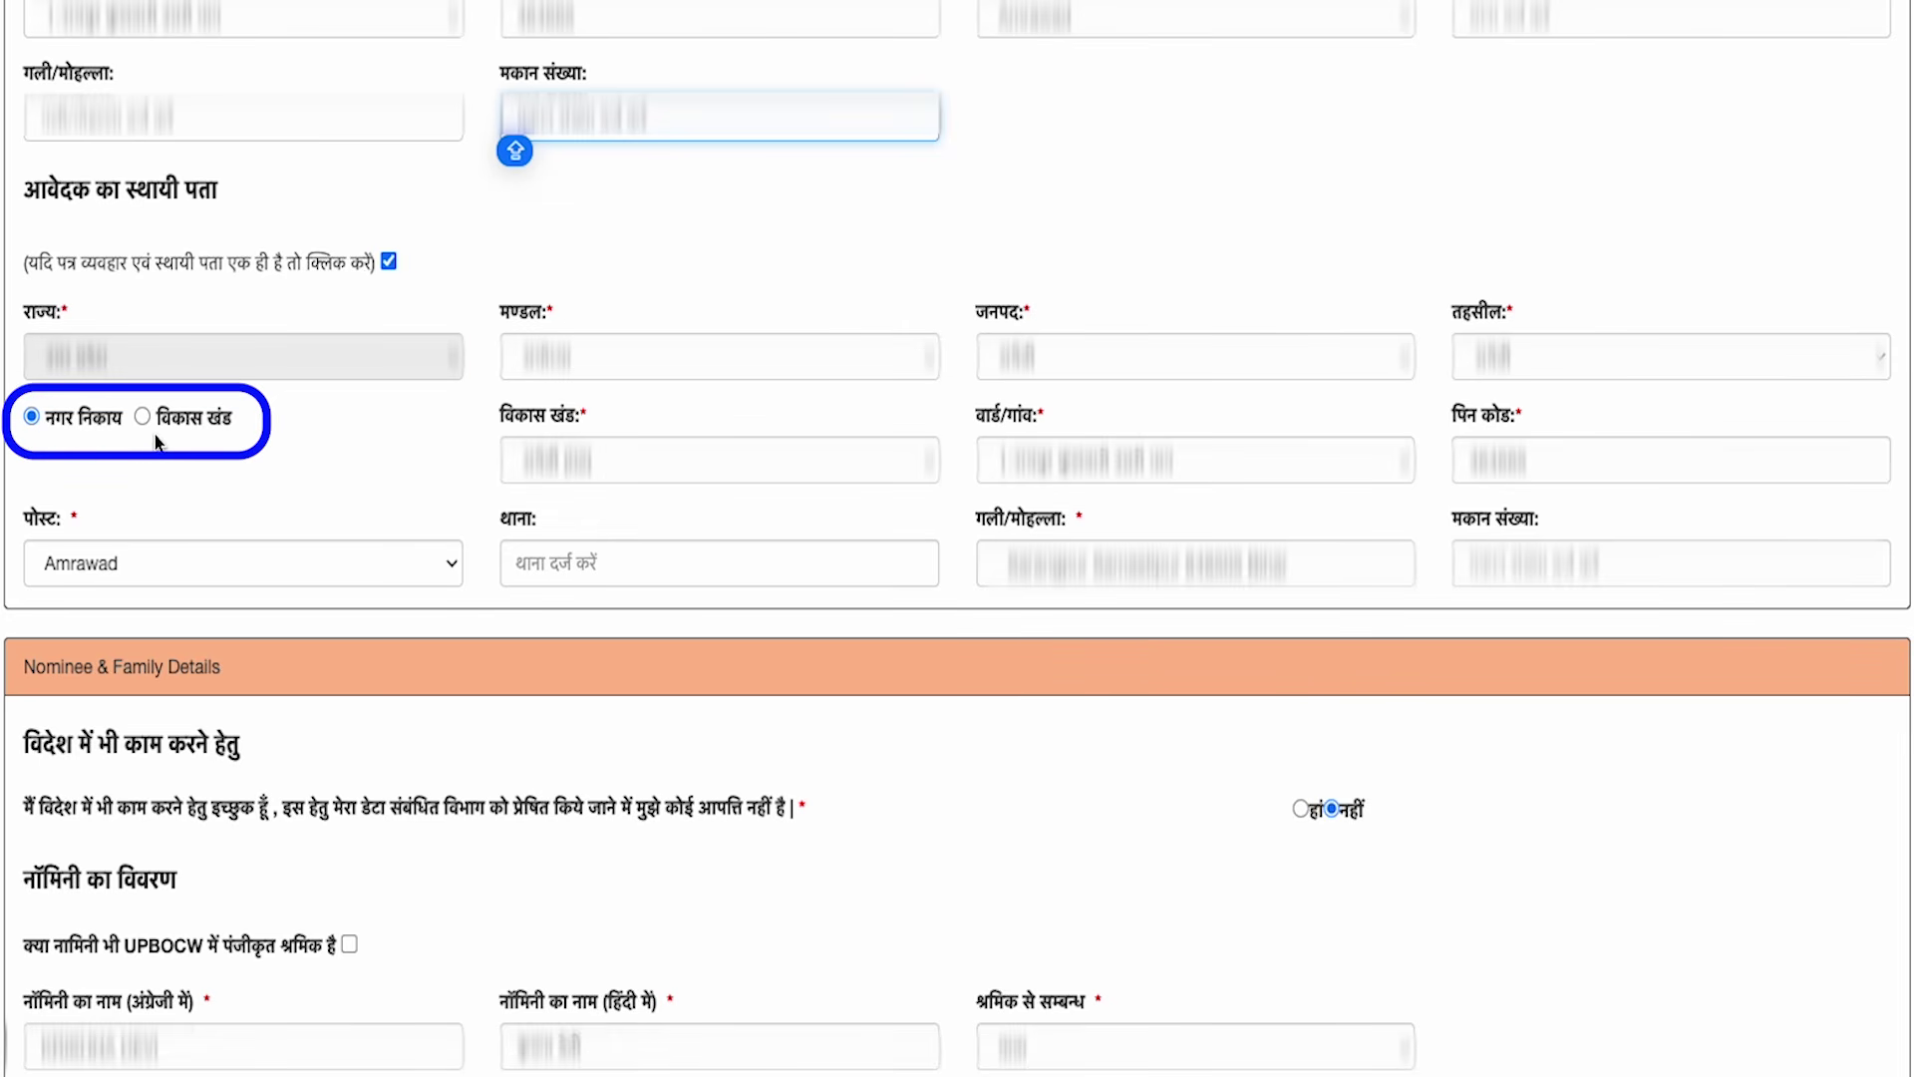
- Select the division (मण्डल) and district (जनपद) of the applicant's permanent address
{"action": "left_click", "coordinate": [638, 376]}
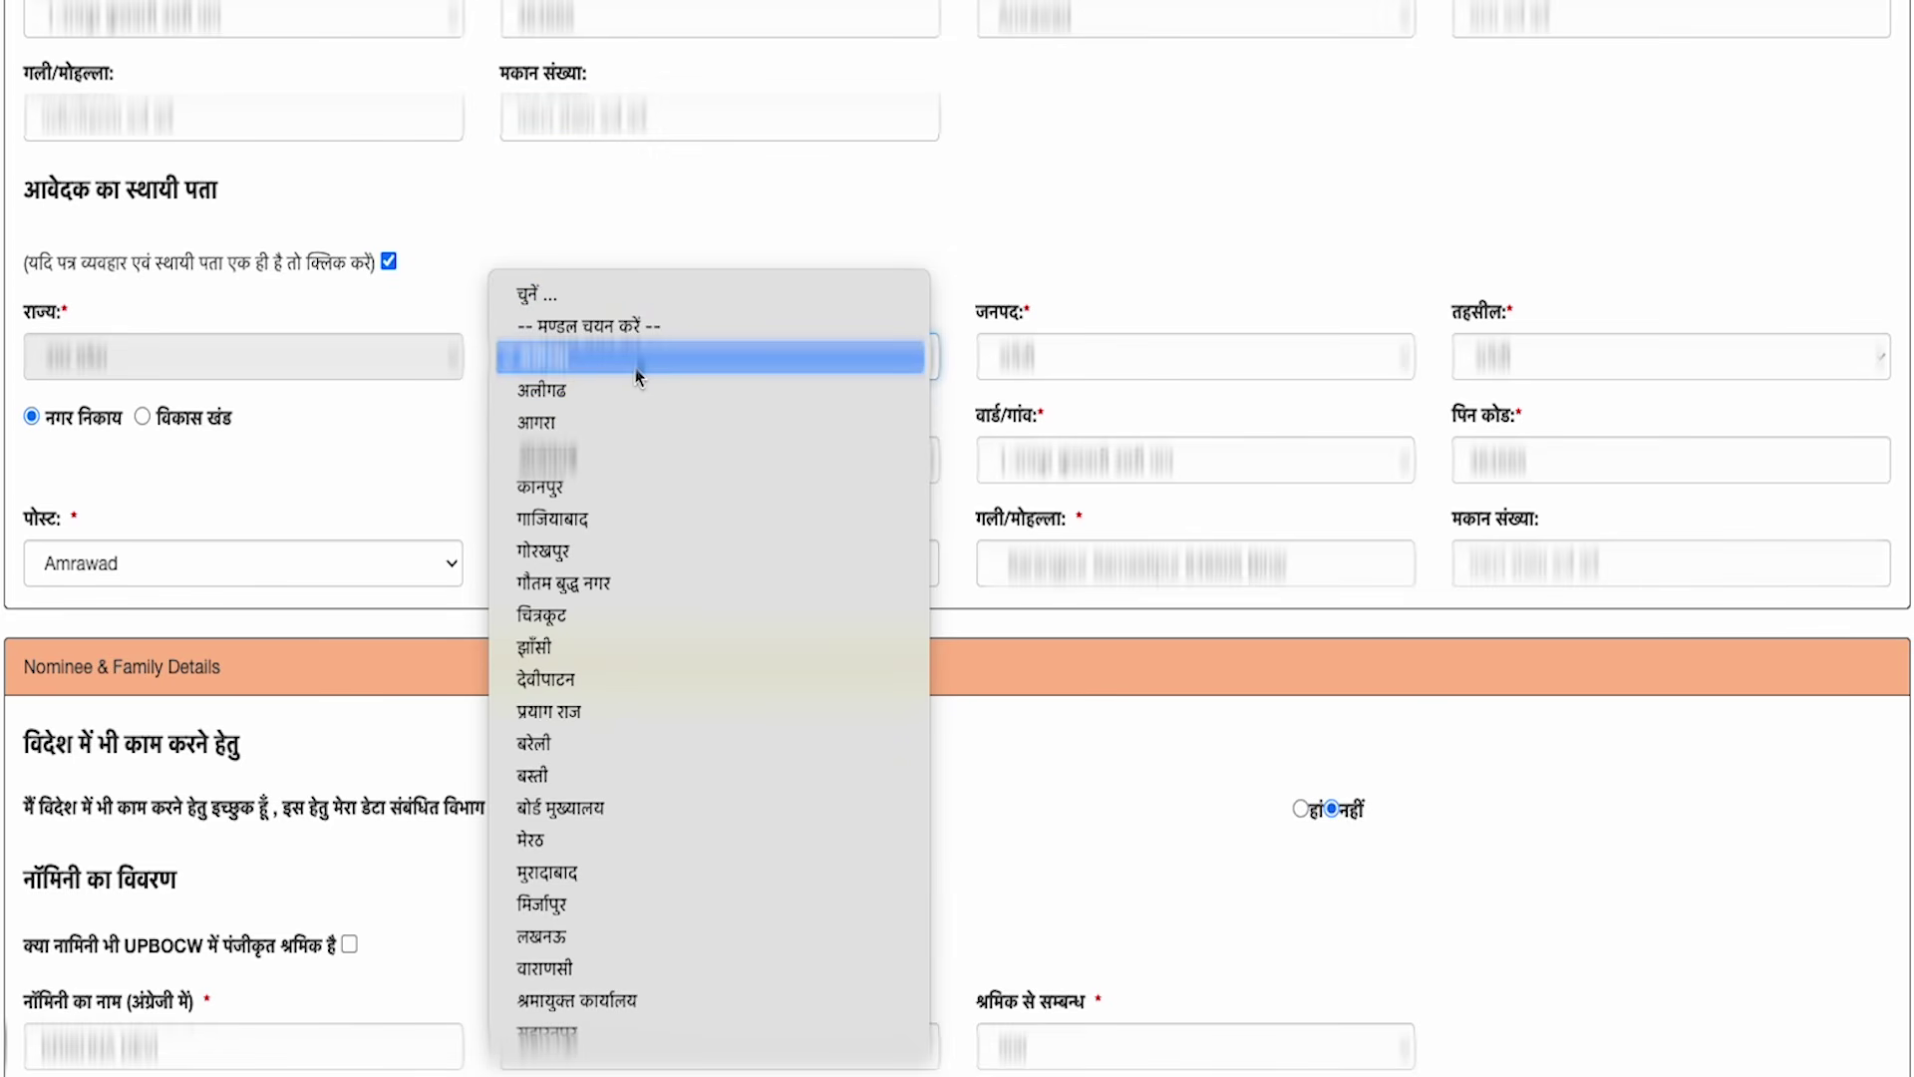
{"action": "left_click", "coordinate": [638, 369]}
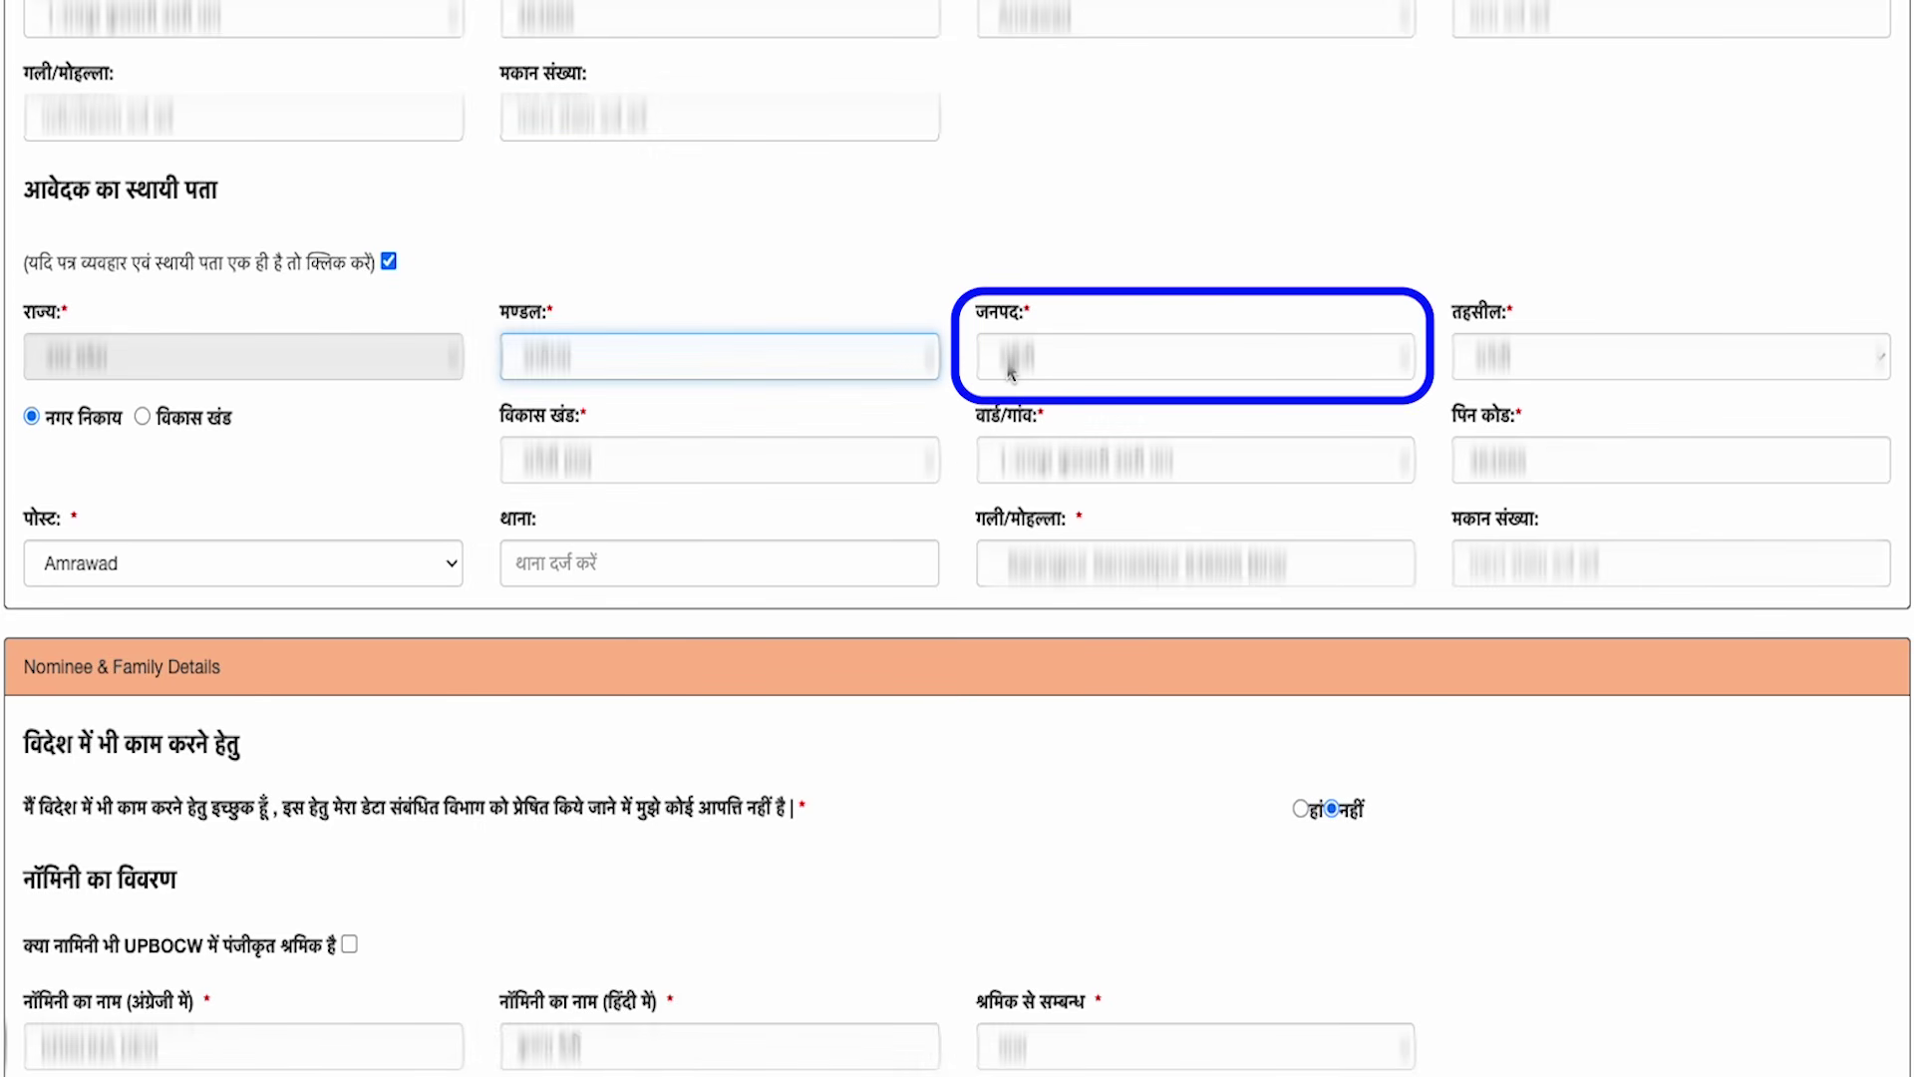
{"action": "left_click", "coordinate": [1022, 369]}
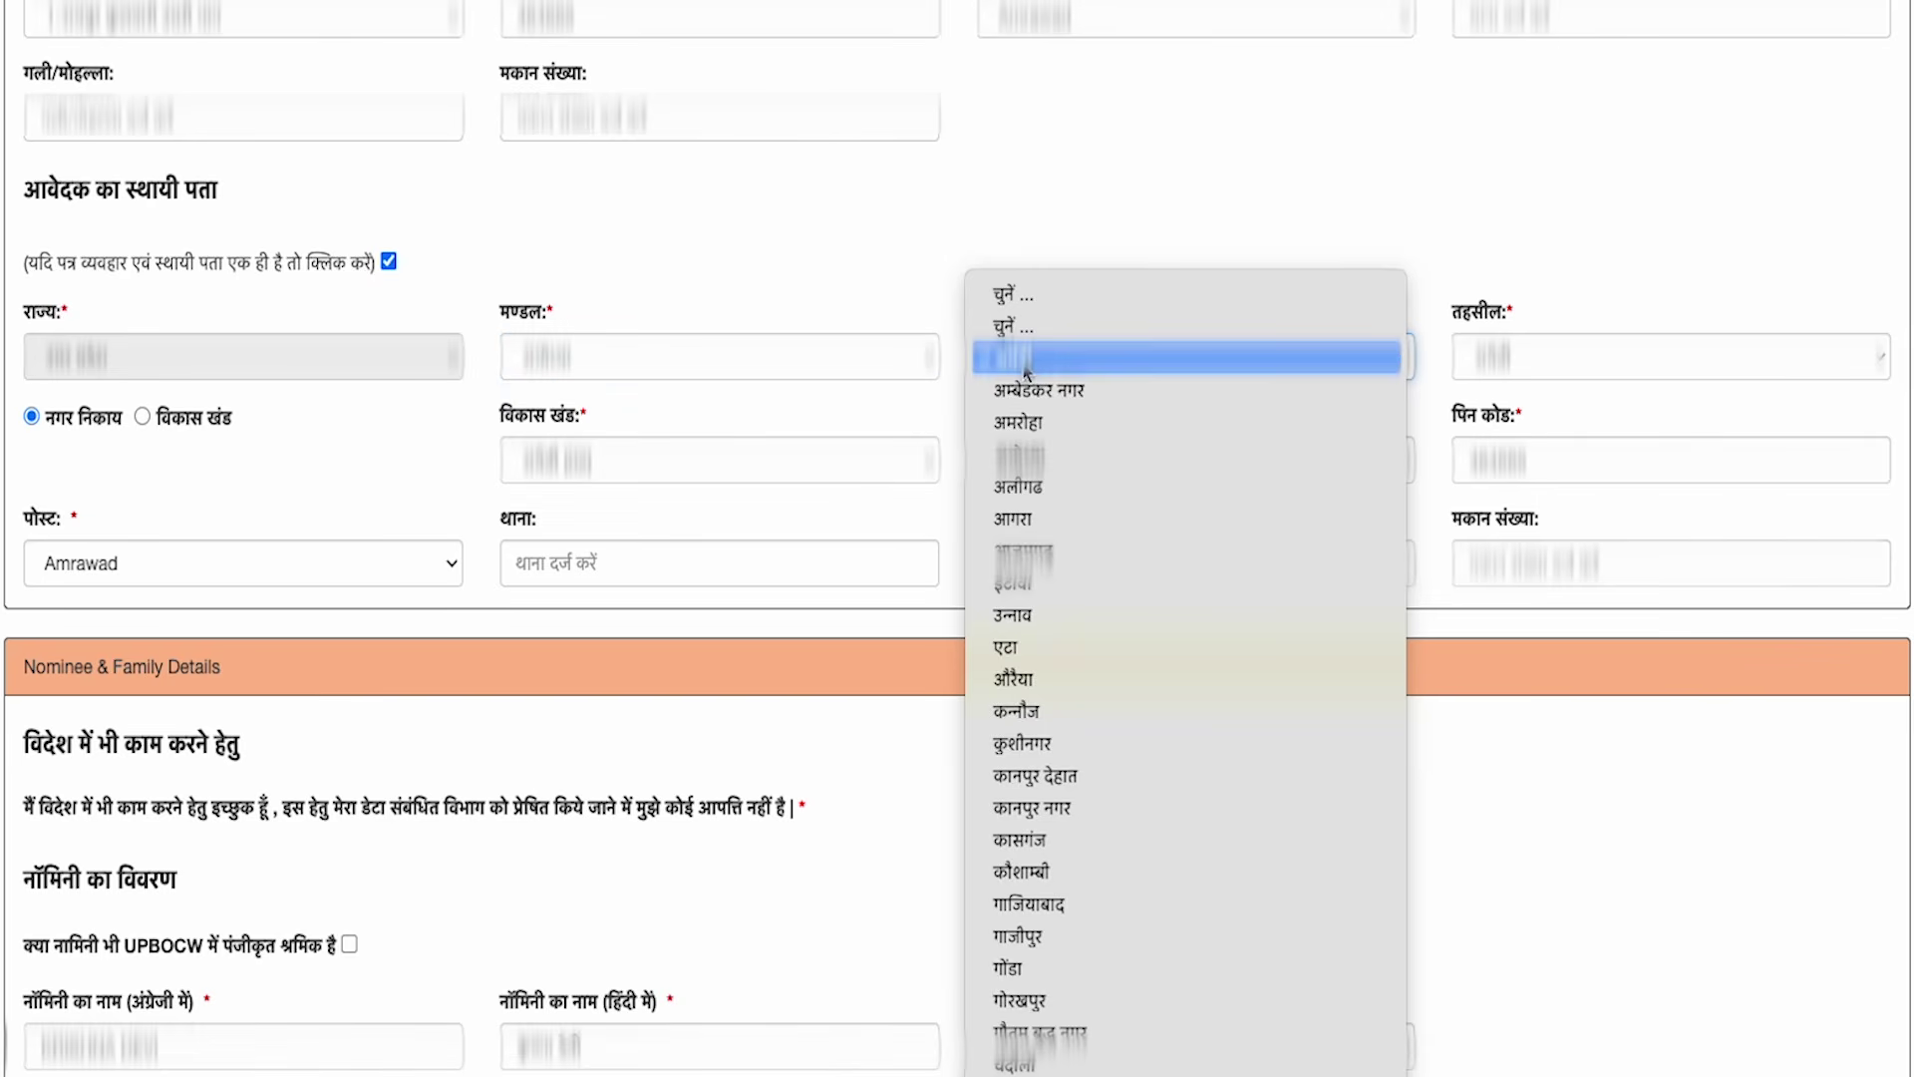
{"action": "left_click", "coordinate": [1339, 379]}
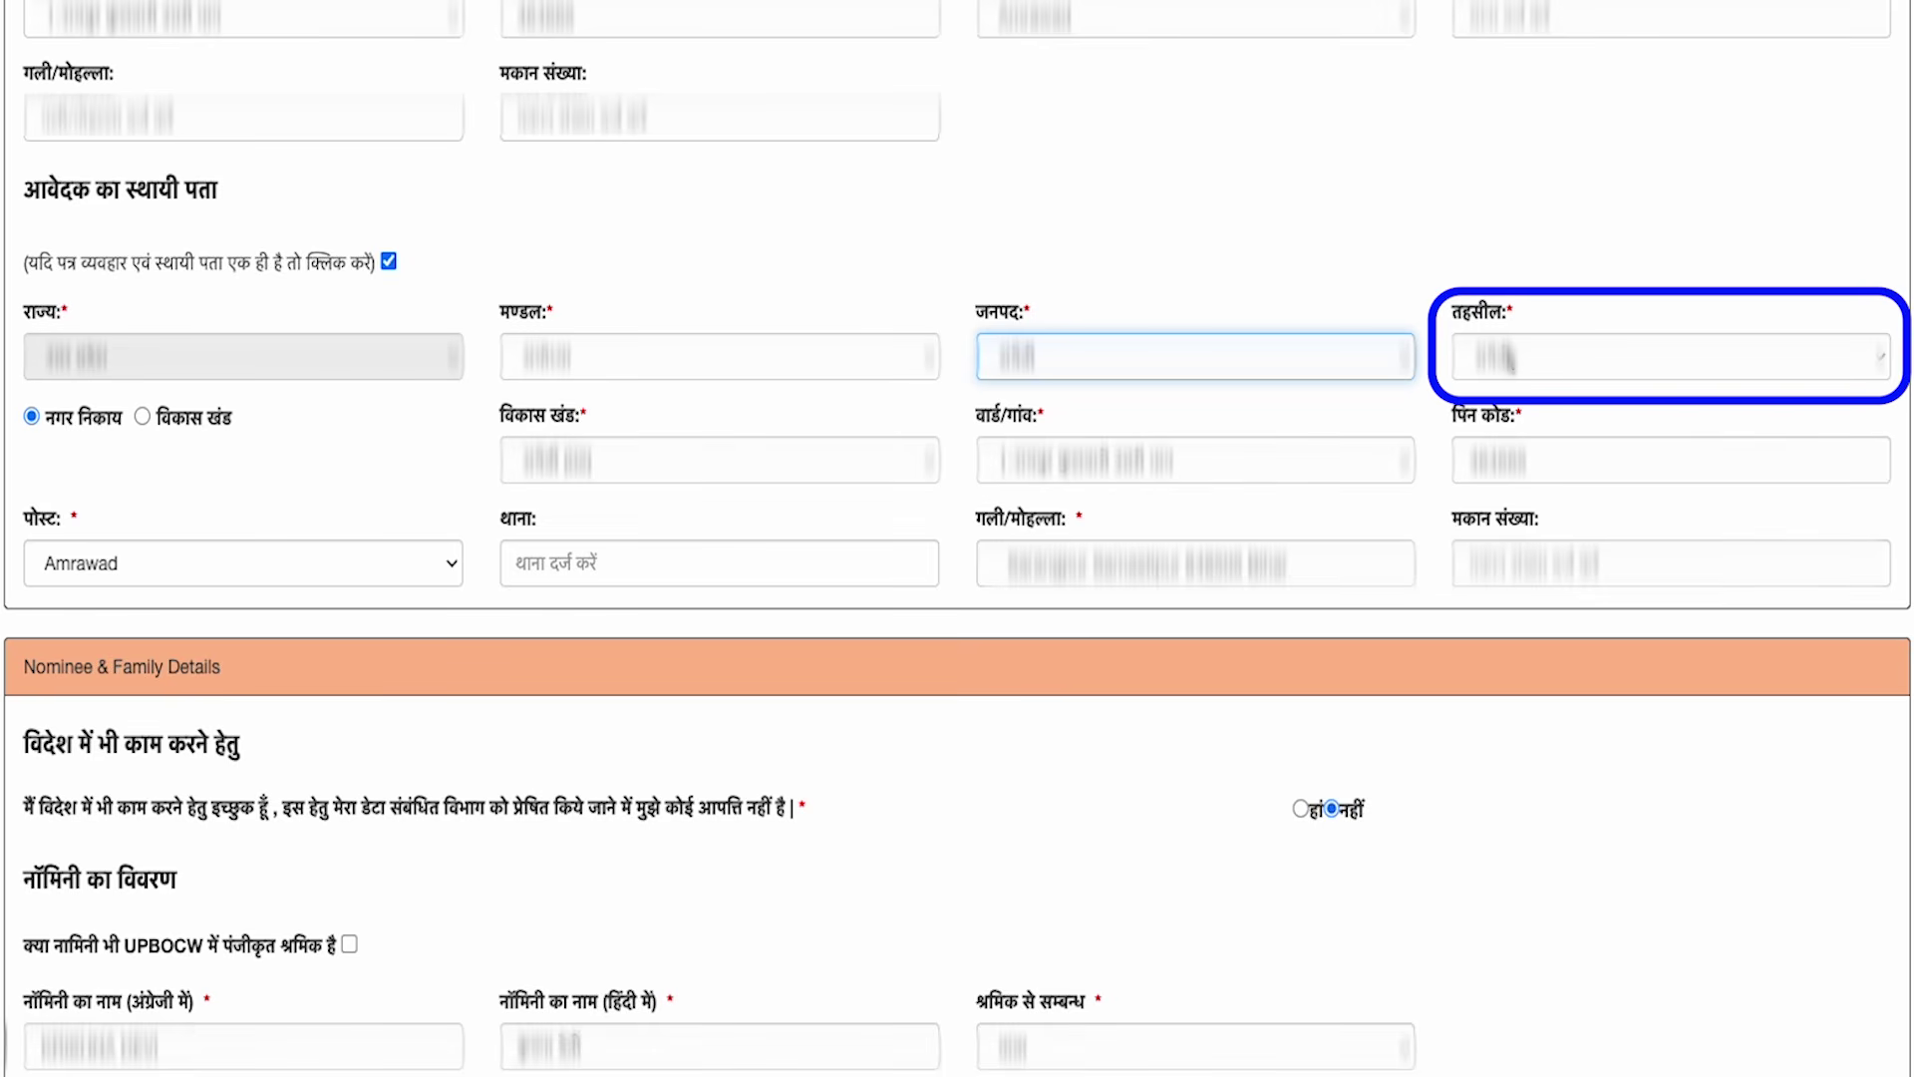
- Select the tehsil (तहसील) and fill in the house number (मकान संख्या) of the applicant's permanent address
{"action": "left_click", "coordinate": [1510, 357]}
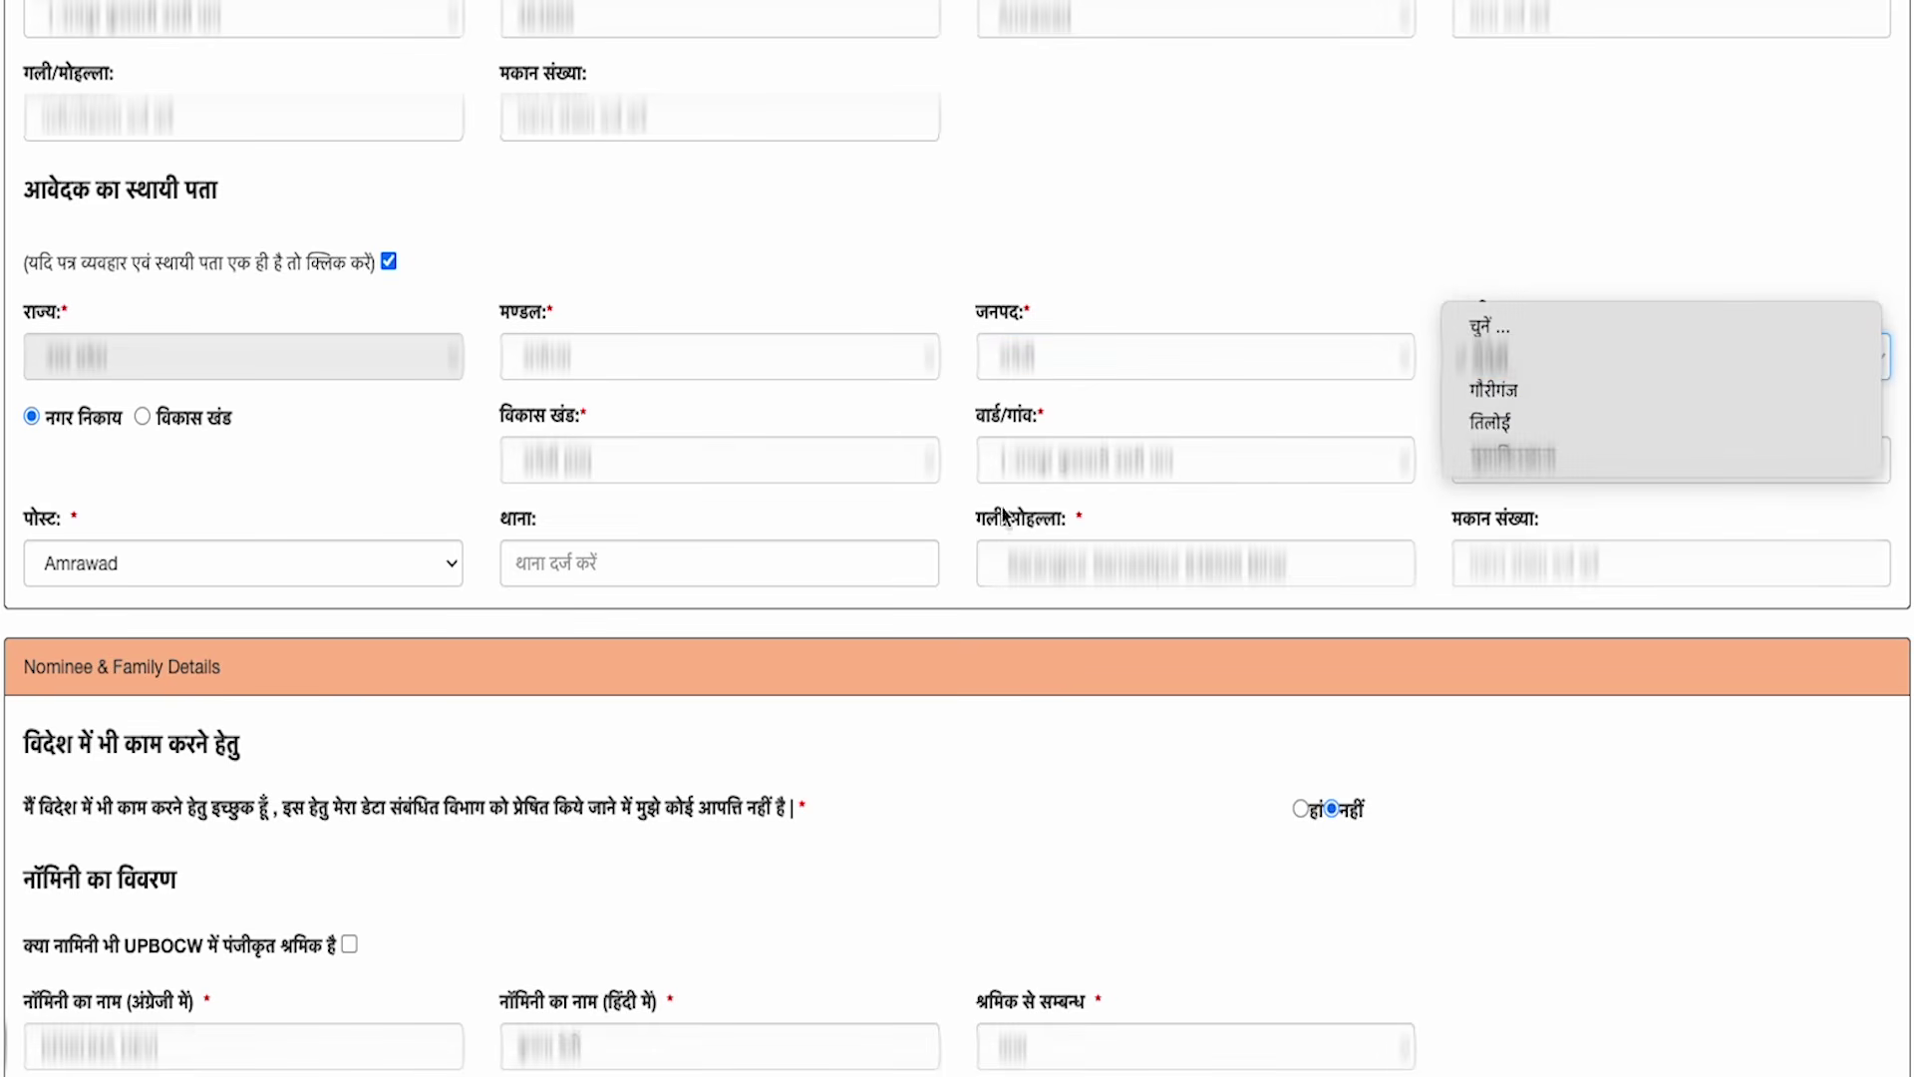
{"action": "left_click", "coordinate": [353, 506]}
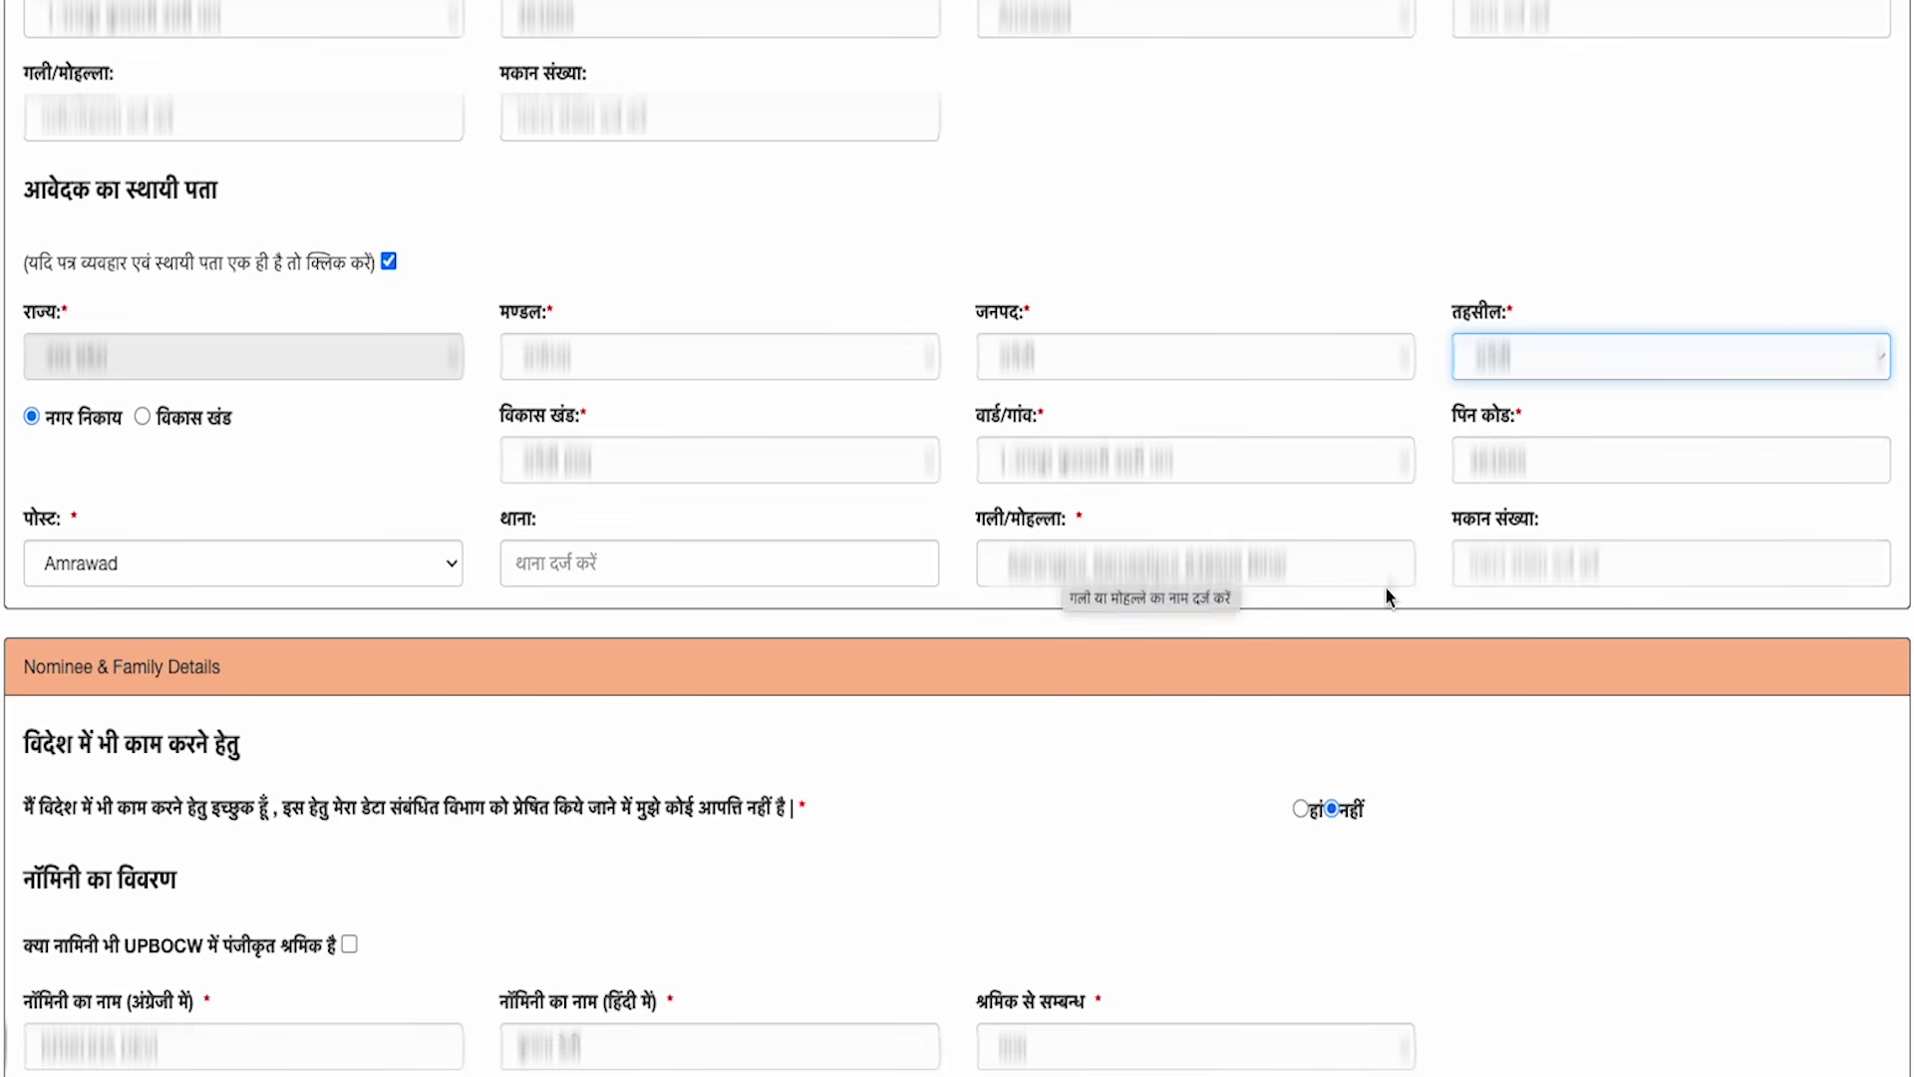
{"action": "left_click", "coordinate": [1470, 563]}
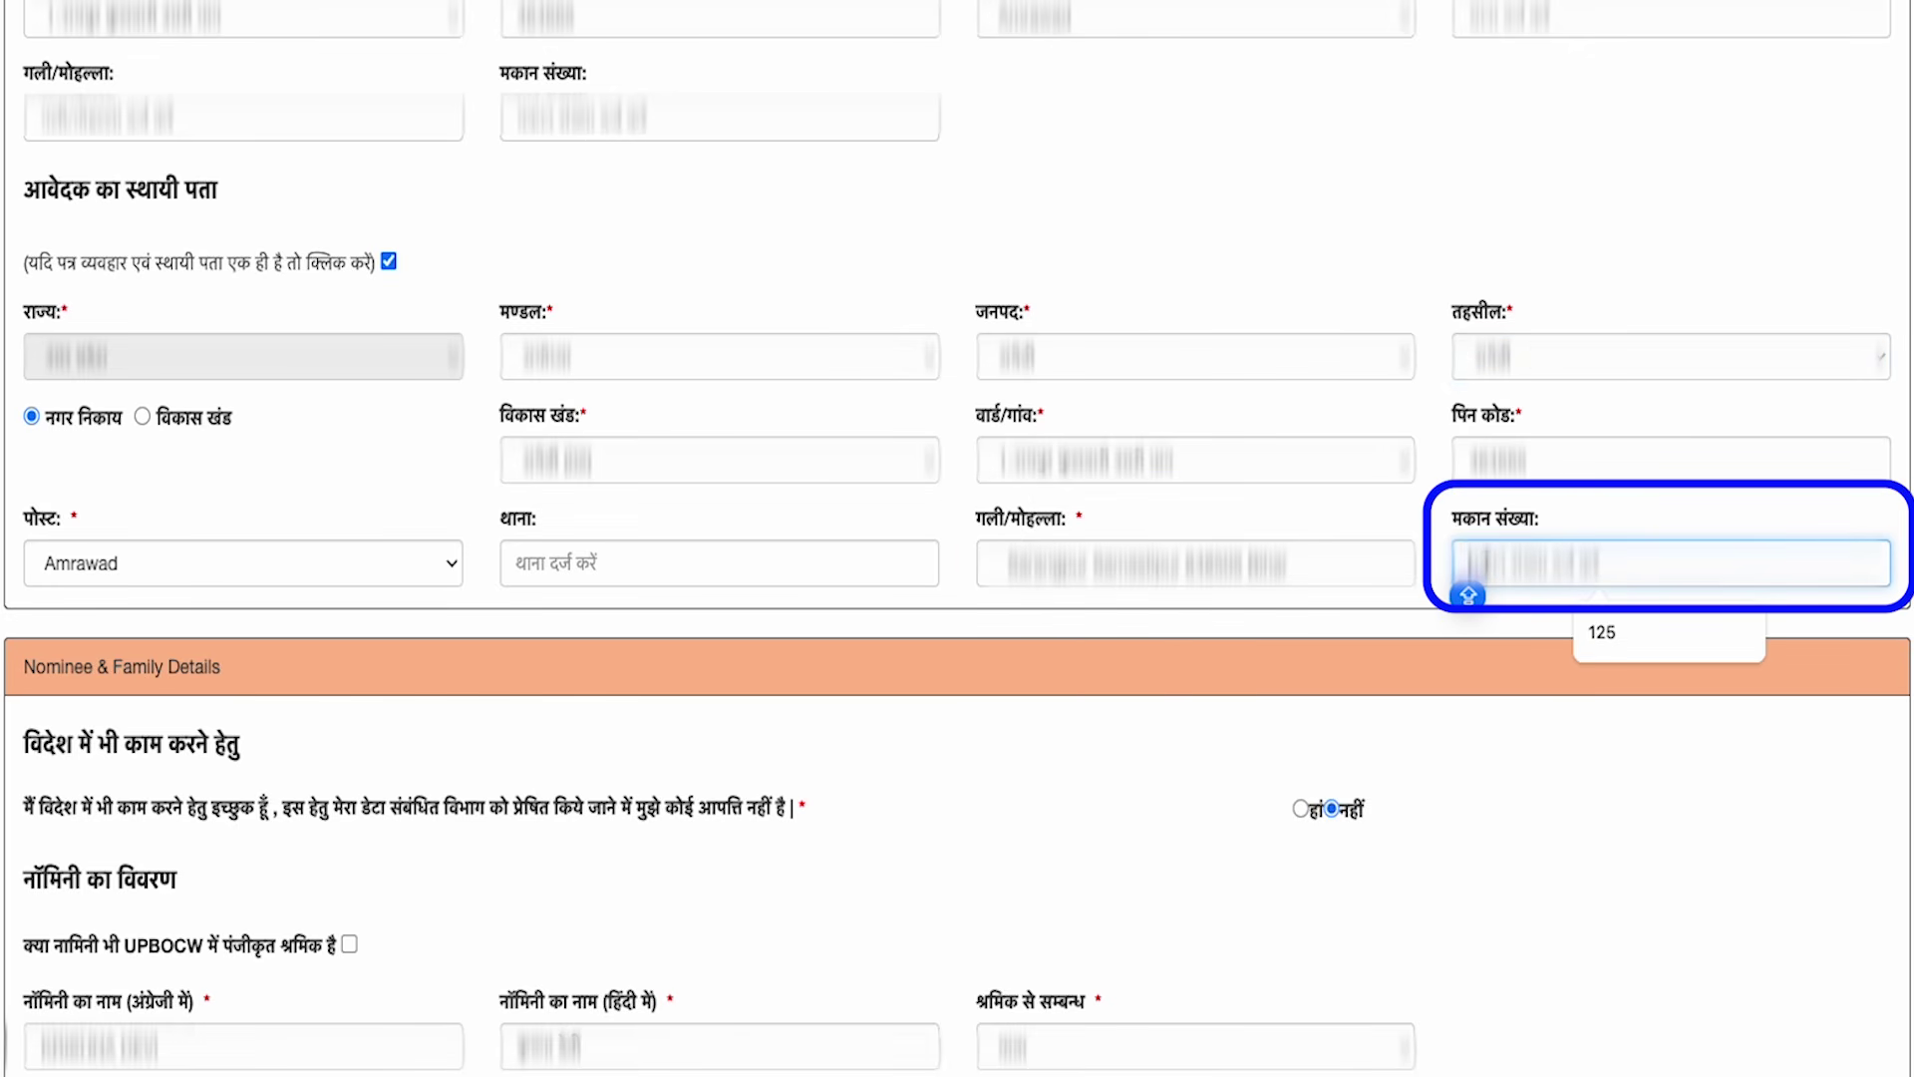
- Select the nominee's relationship to the worker (श्रमिक से सम्बन्ध) in the nominee details
{"action": "scroll", "coordinate": [743, 624], "scroll_direction": "down", "scroll_amount": 4}
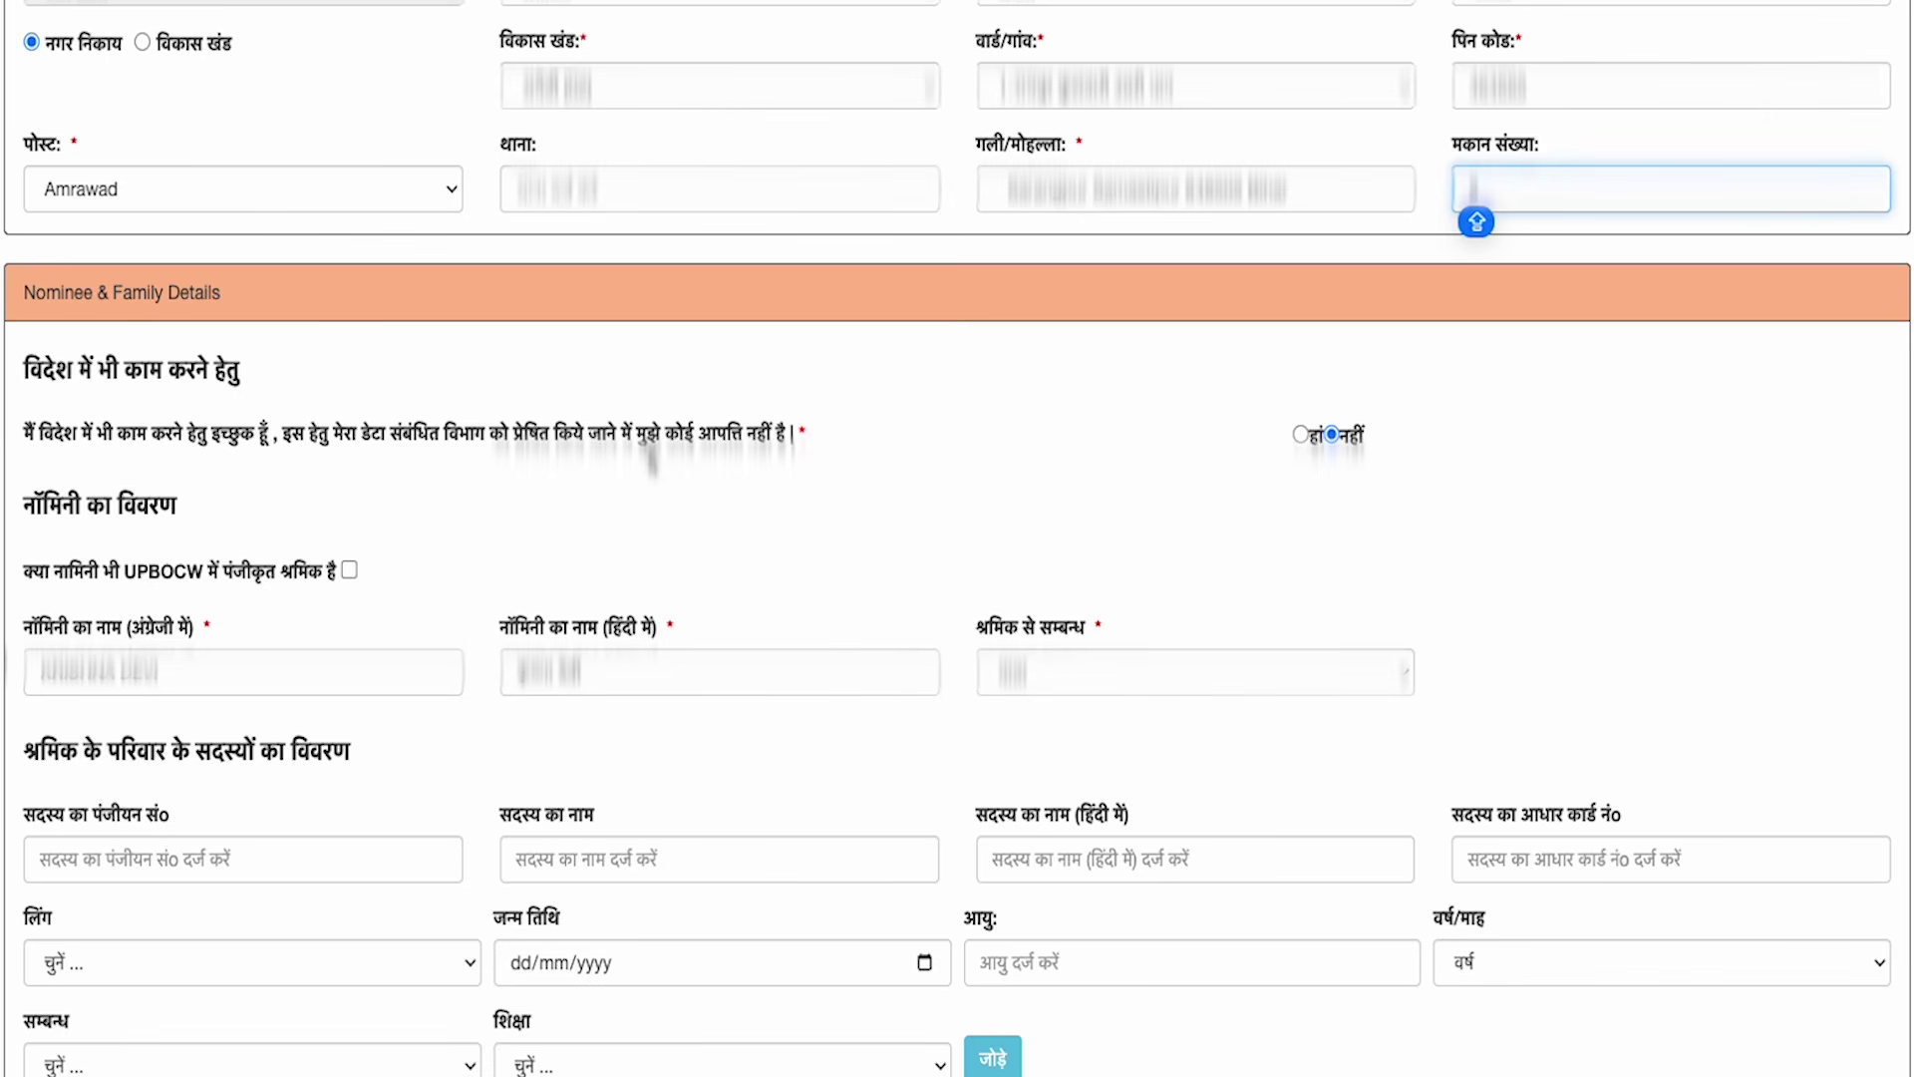
{"action": "scroll", "coordinate": [658, 479], "scroll_direction": "down", "scroll_amount": 5}
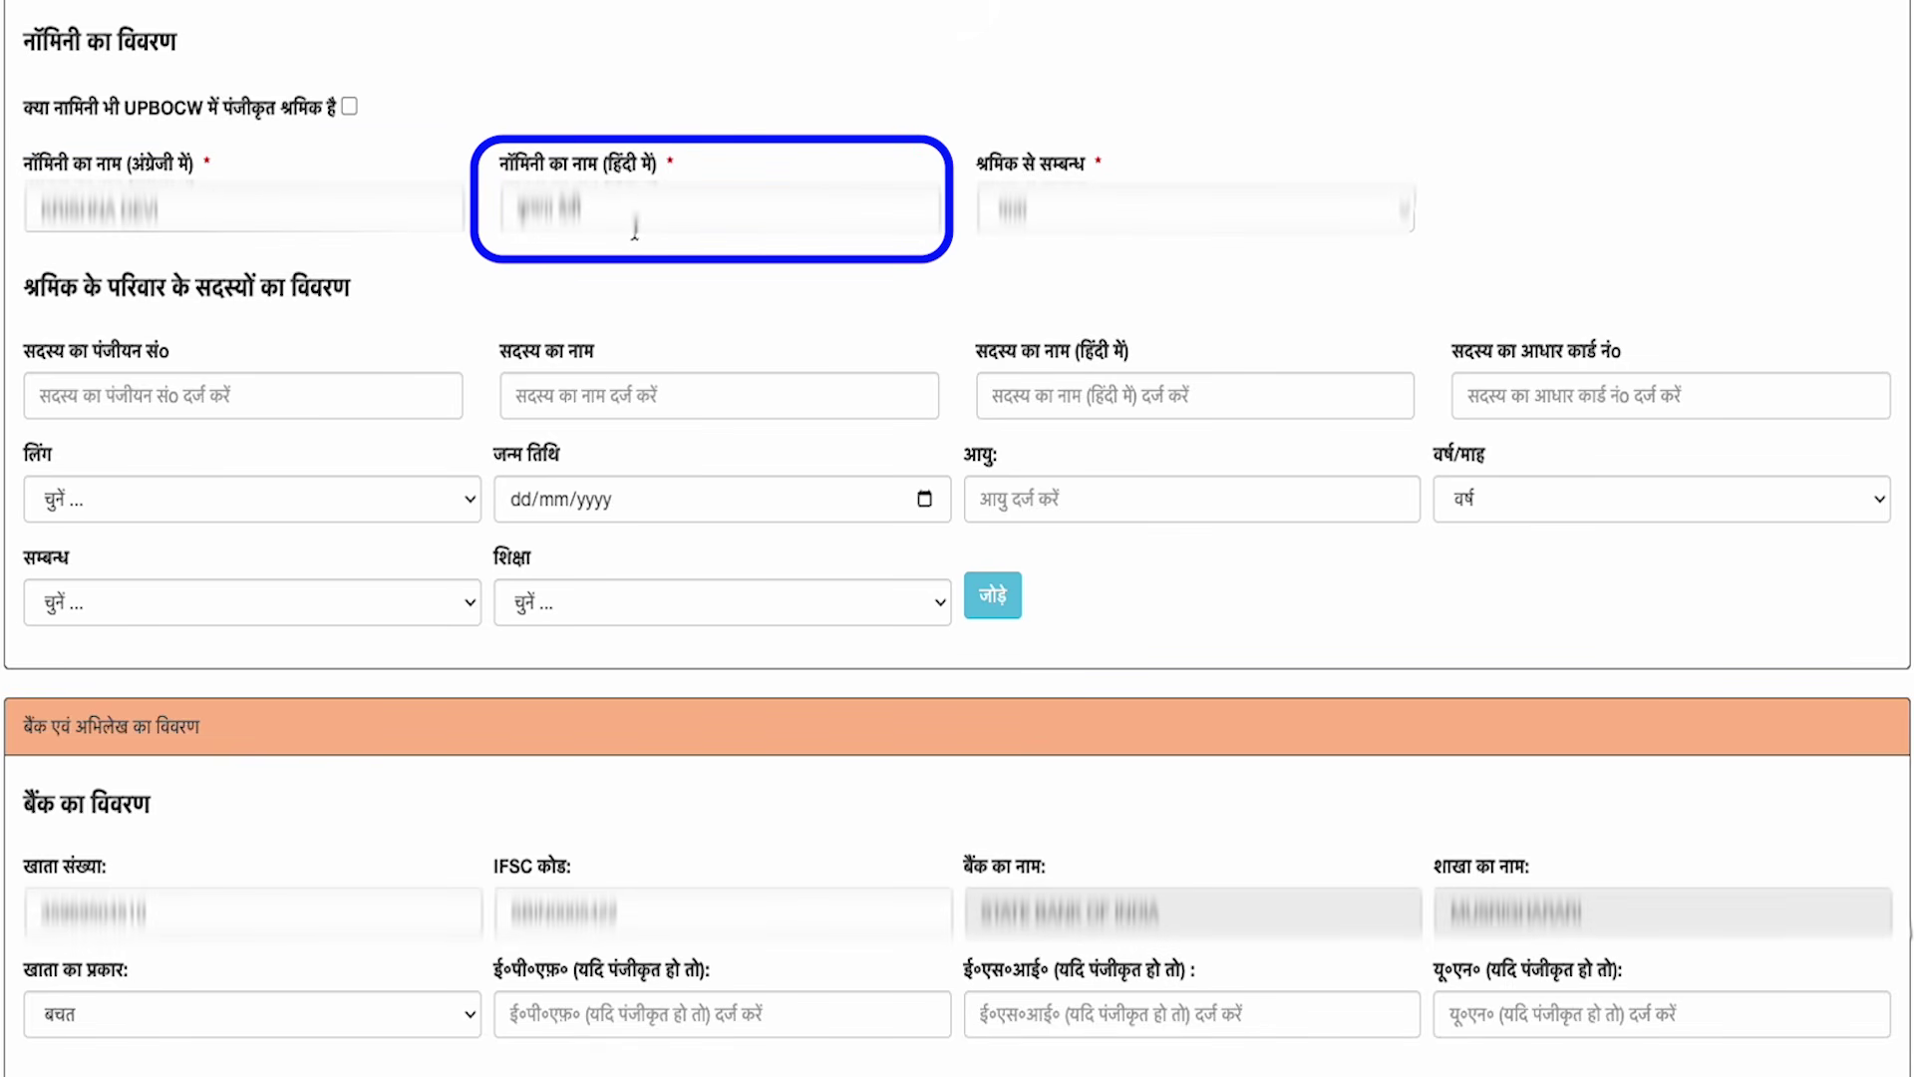
{"action": "left_click", "coordinate": [1068, 209]}
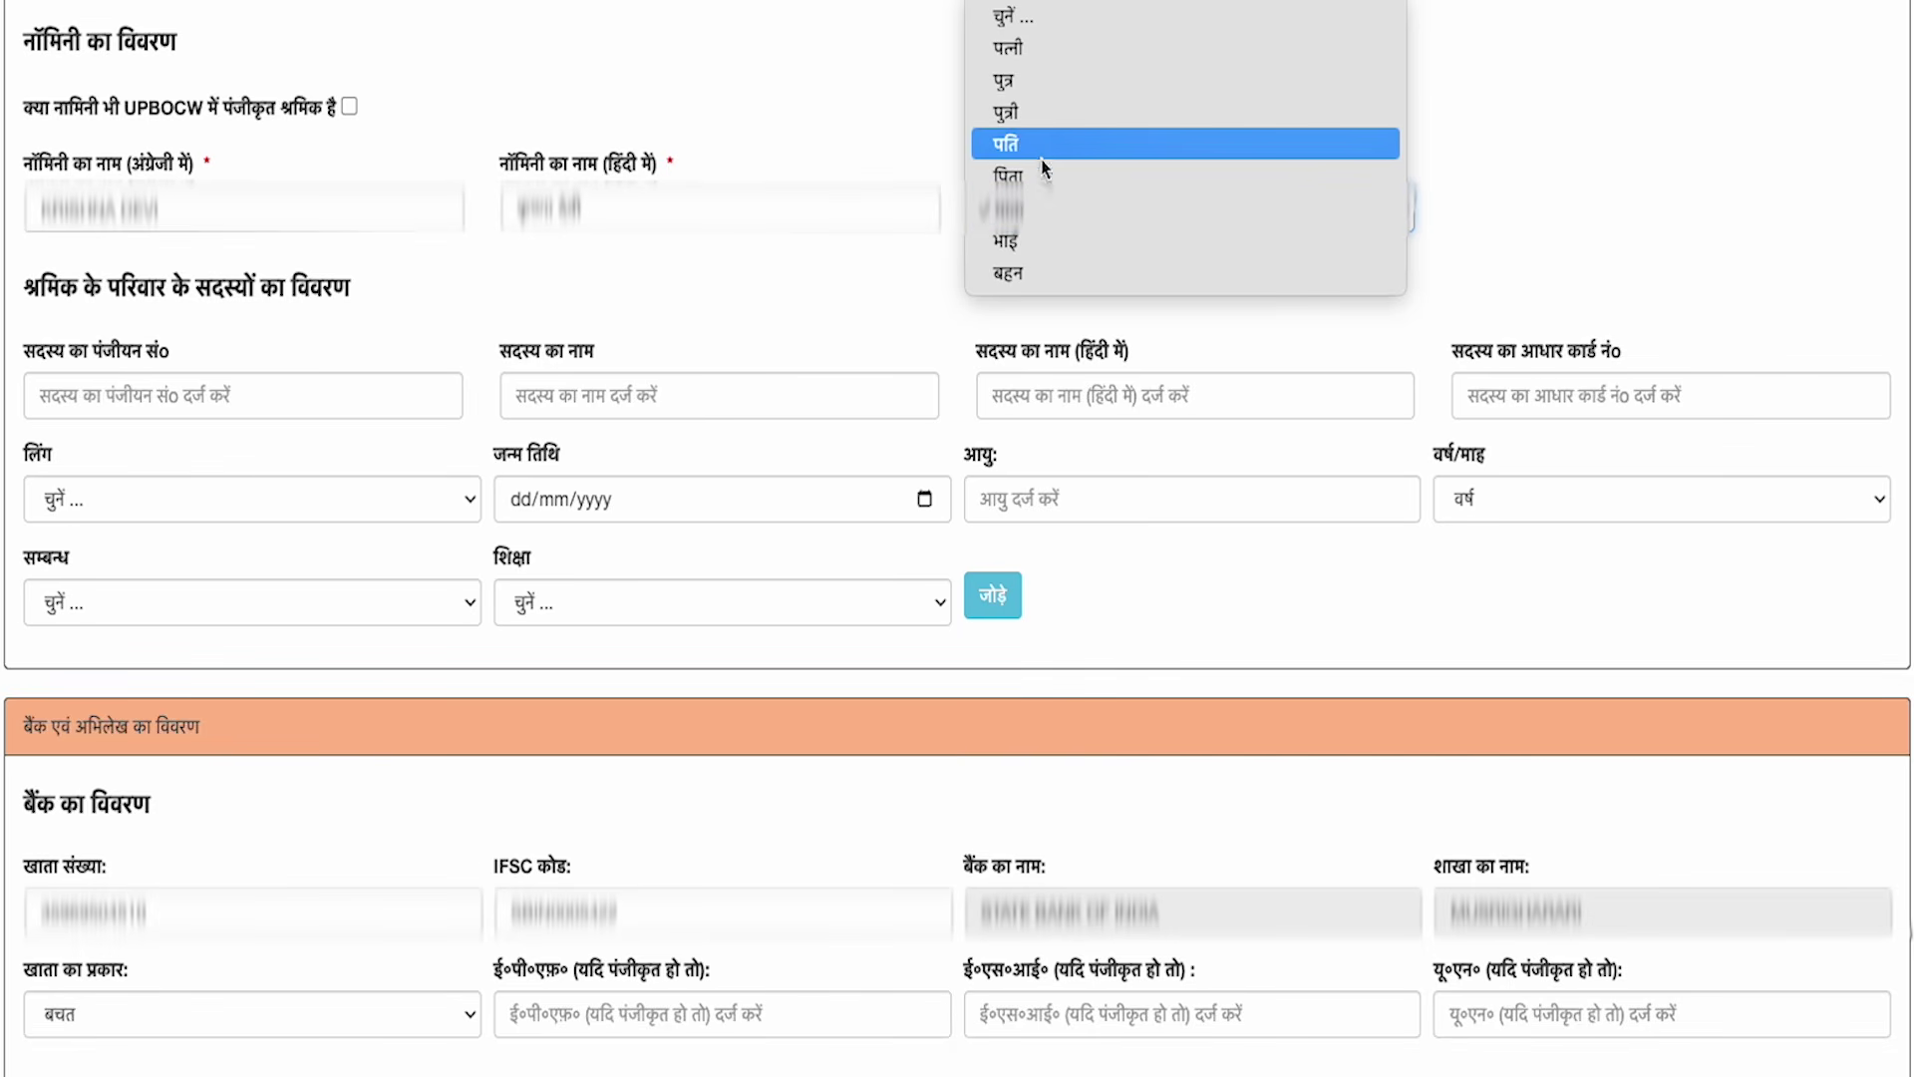
{"action": "left_click", "coordinate": [832, 120]}
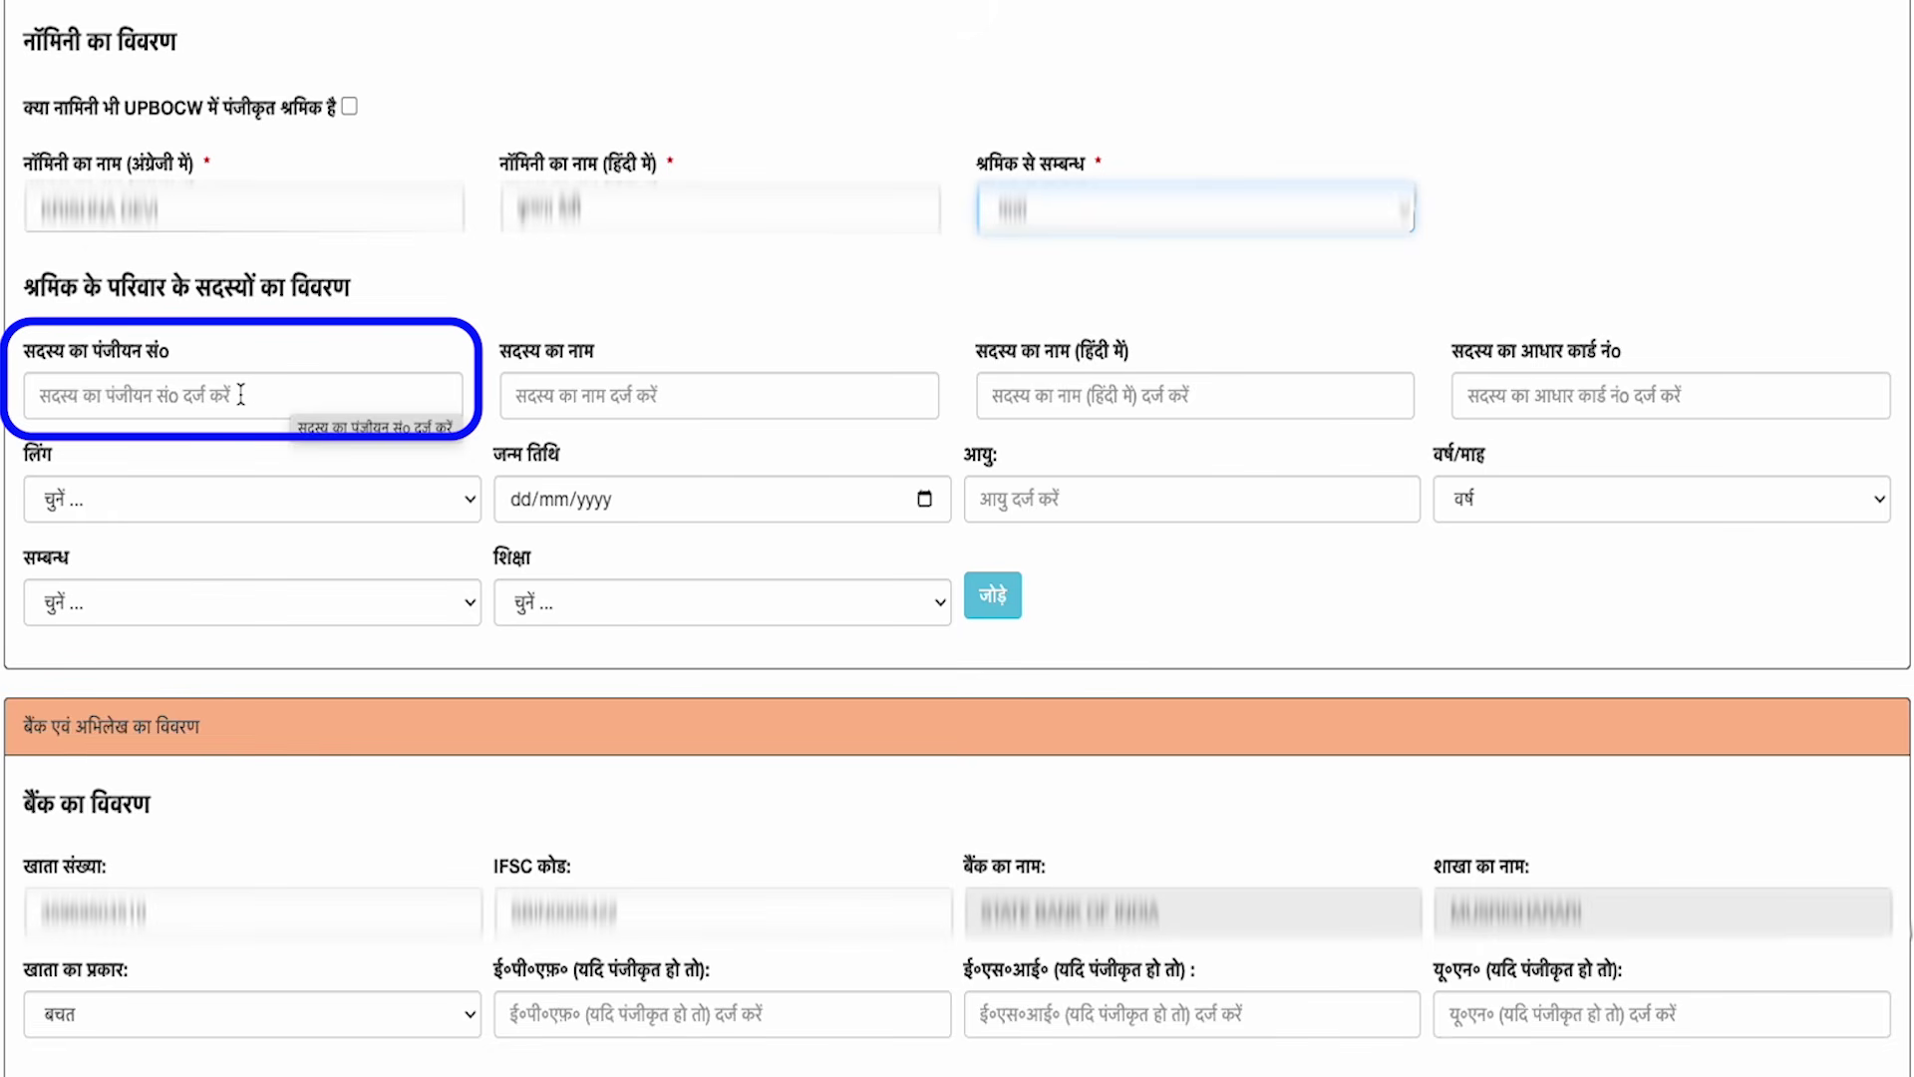
- Set the family member's gender (लिंग) to स्त्री and education (शिक्षा) to कक्षा 1 in the family details
{"action": "left_click", "coordinate": [145, 501]}
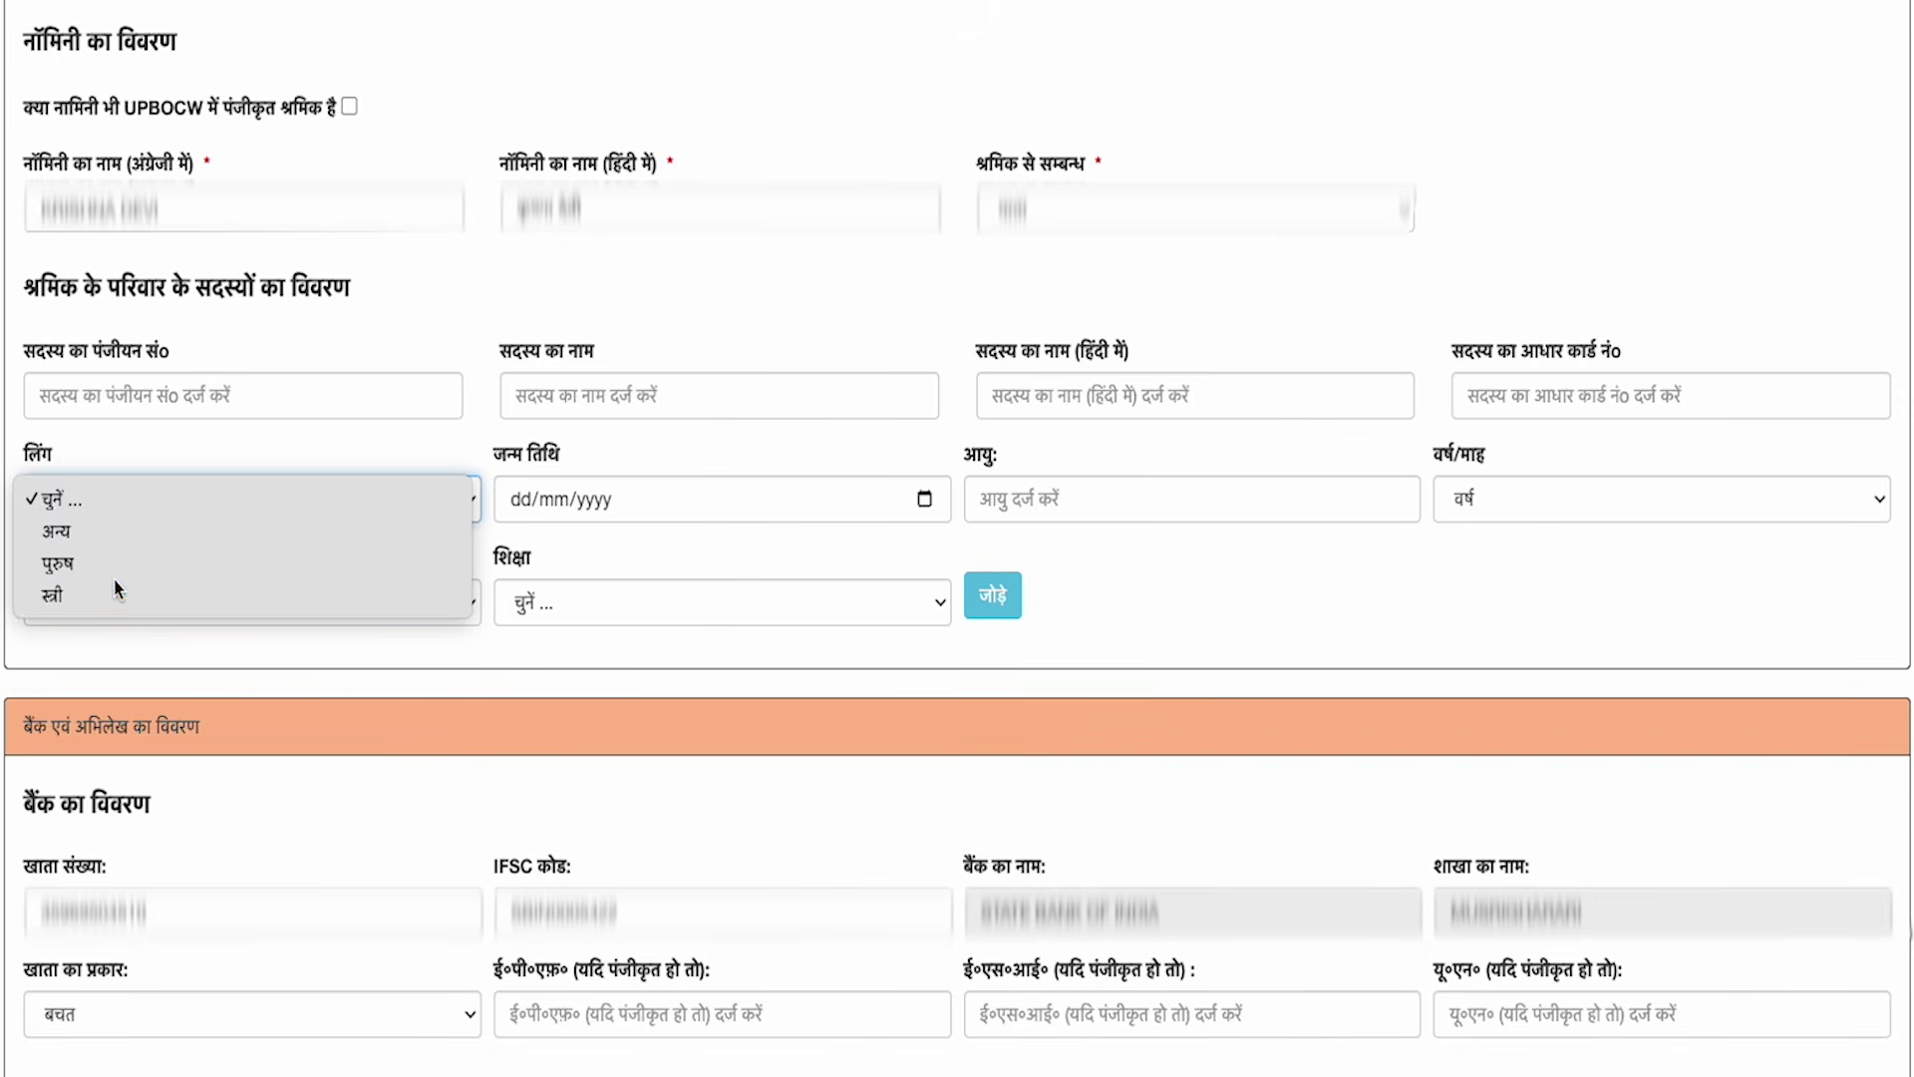
{"action": "left_click", "coordinate": [117, 589]}
{"action": "left_click", "coordinate": [664, 398]}
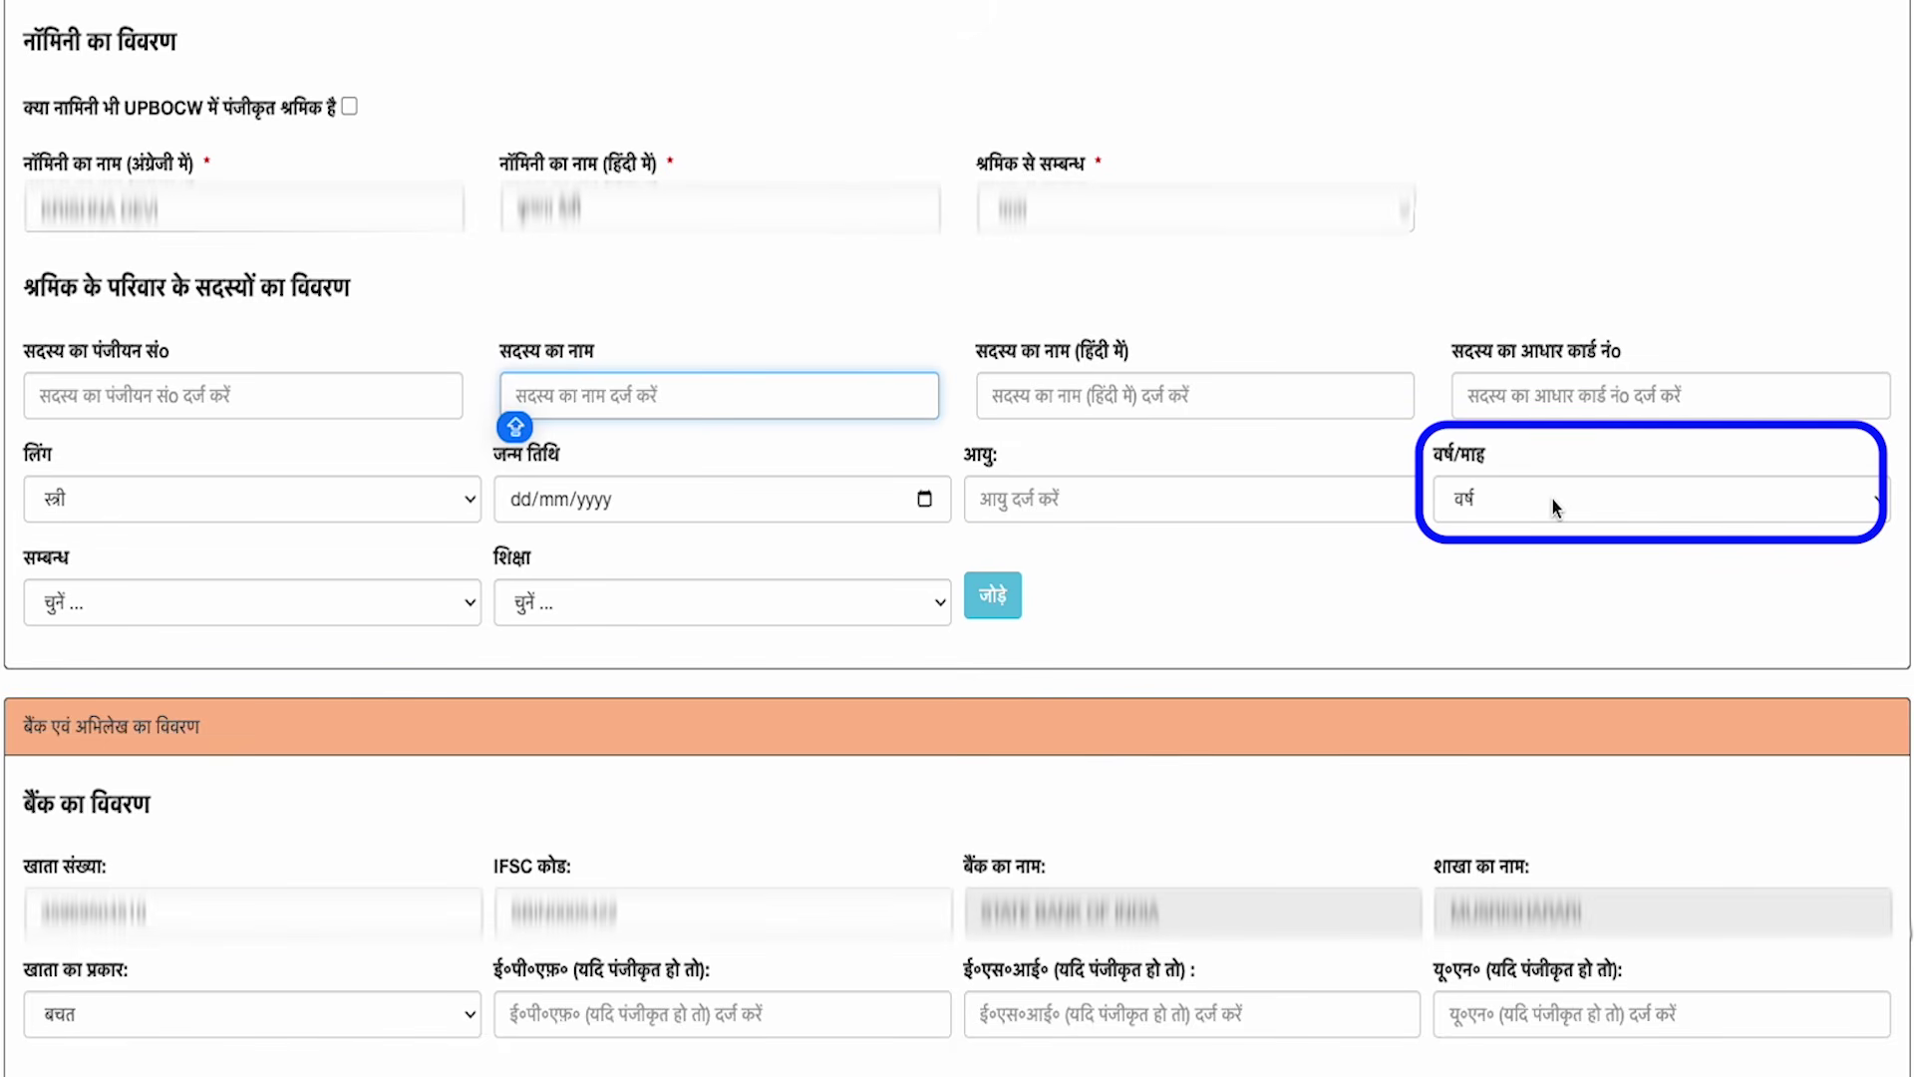
{"action": "left_click", "coordinate": [682, 598]}
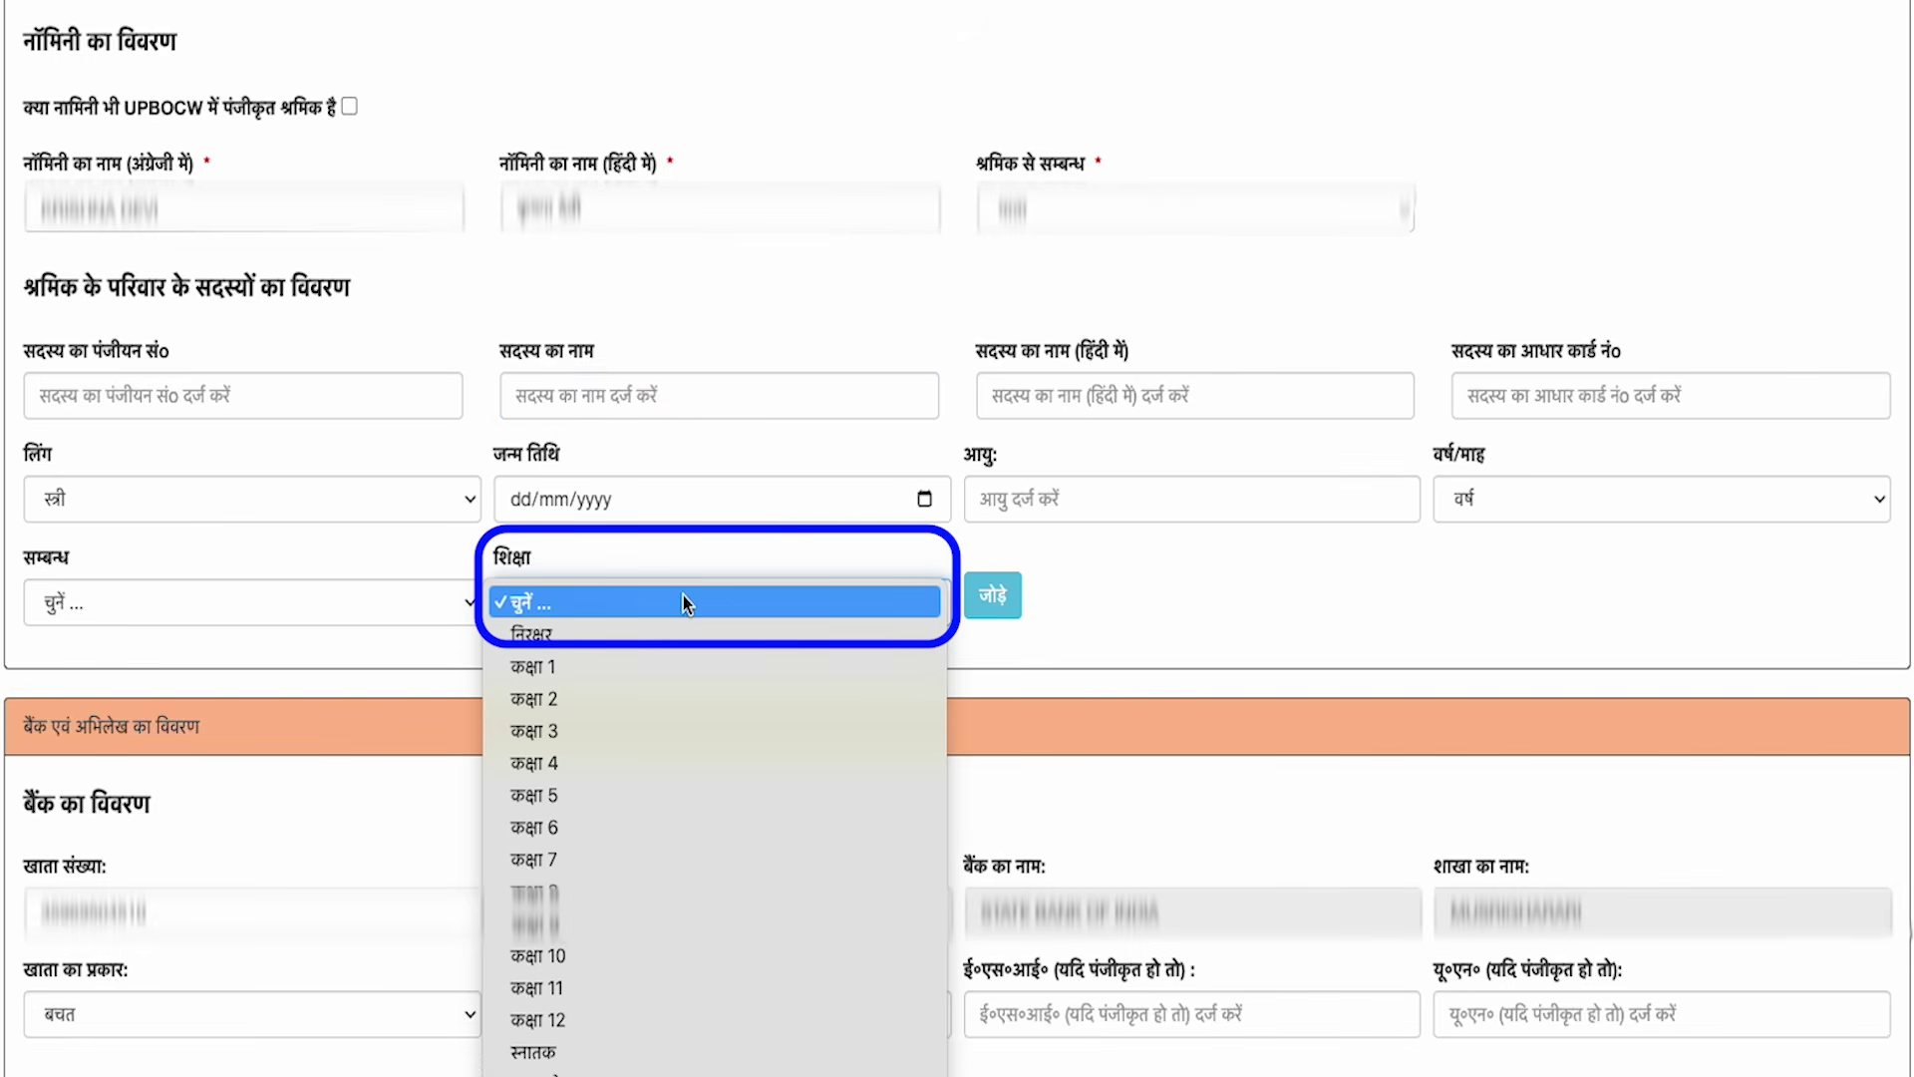
{"action": "left_click", "coordinate": [636, 665]}
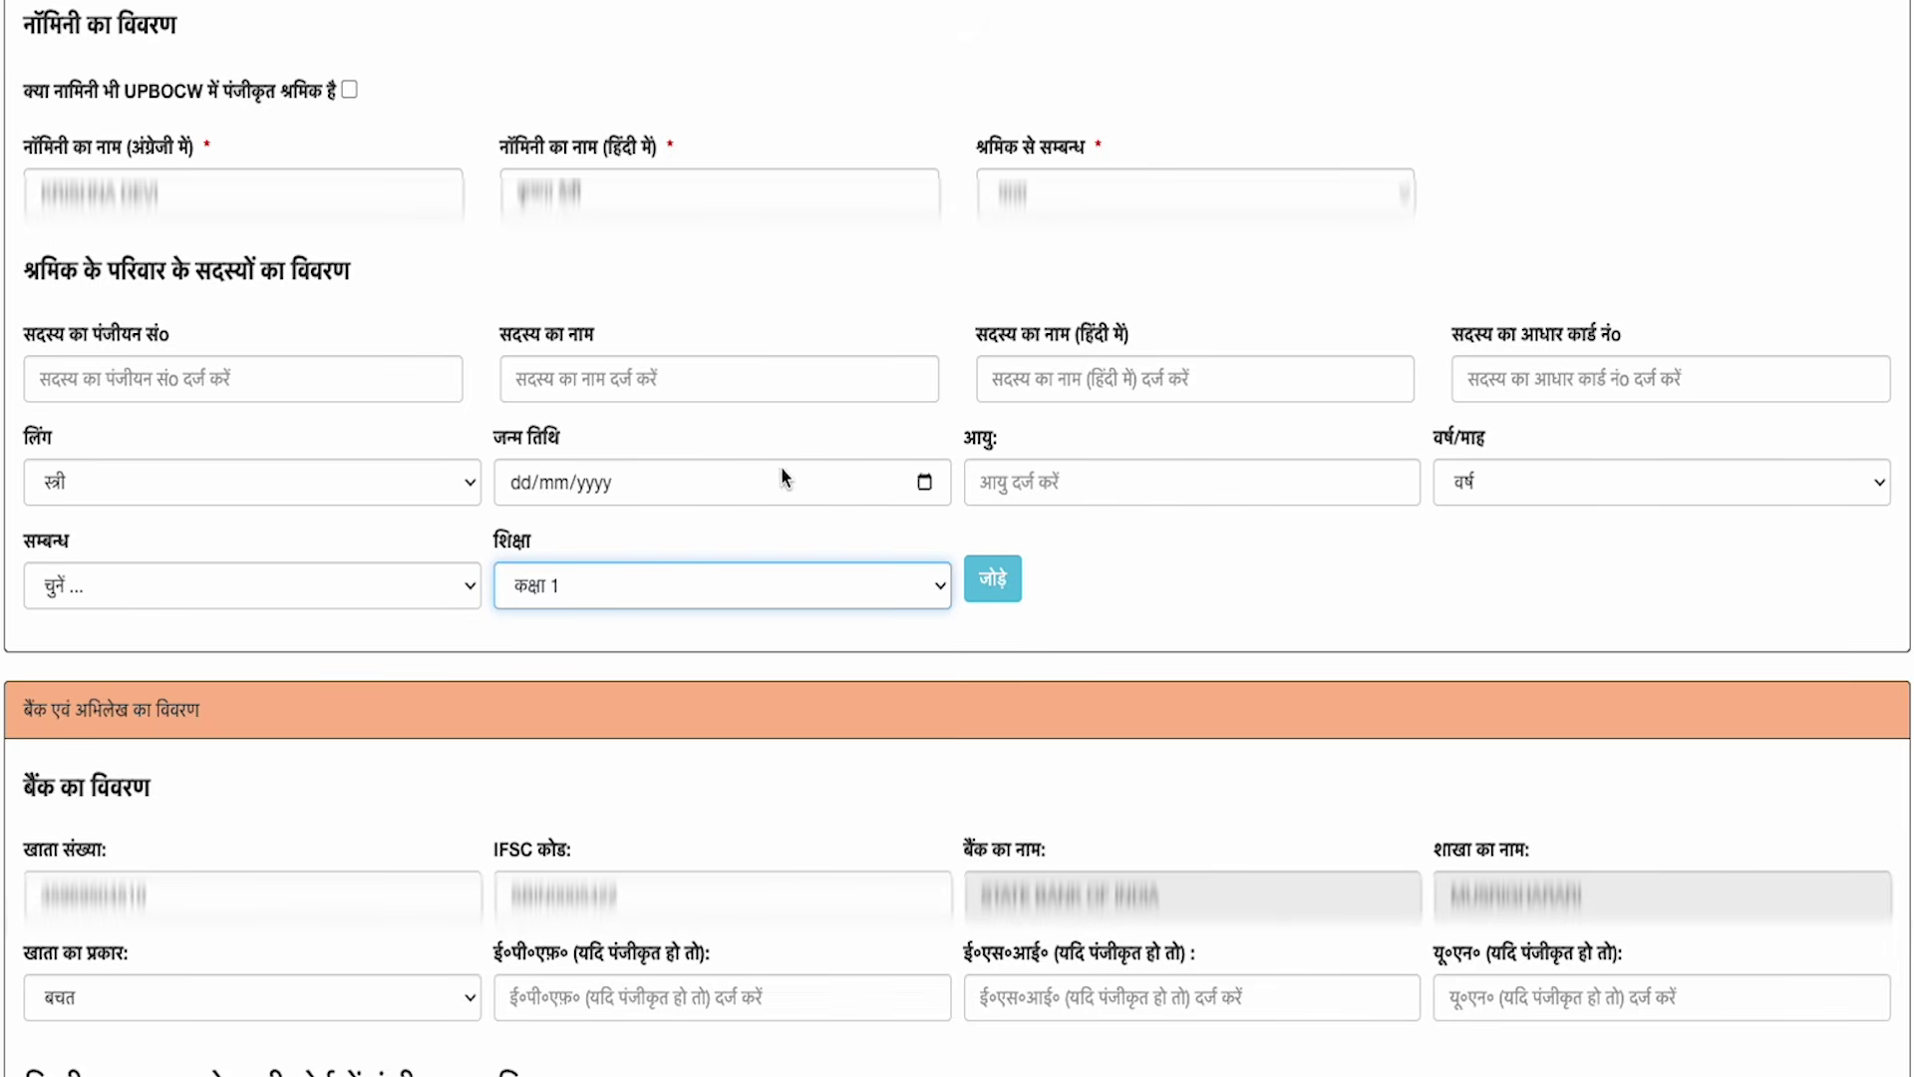
- Check the bank details and the self-declaration with its work details, and submit the application form
{"action": "scroll", "coordinate": [252, 454], "scroll_direction": "down", "scroll_amount": 4}
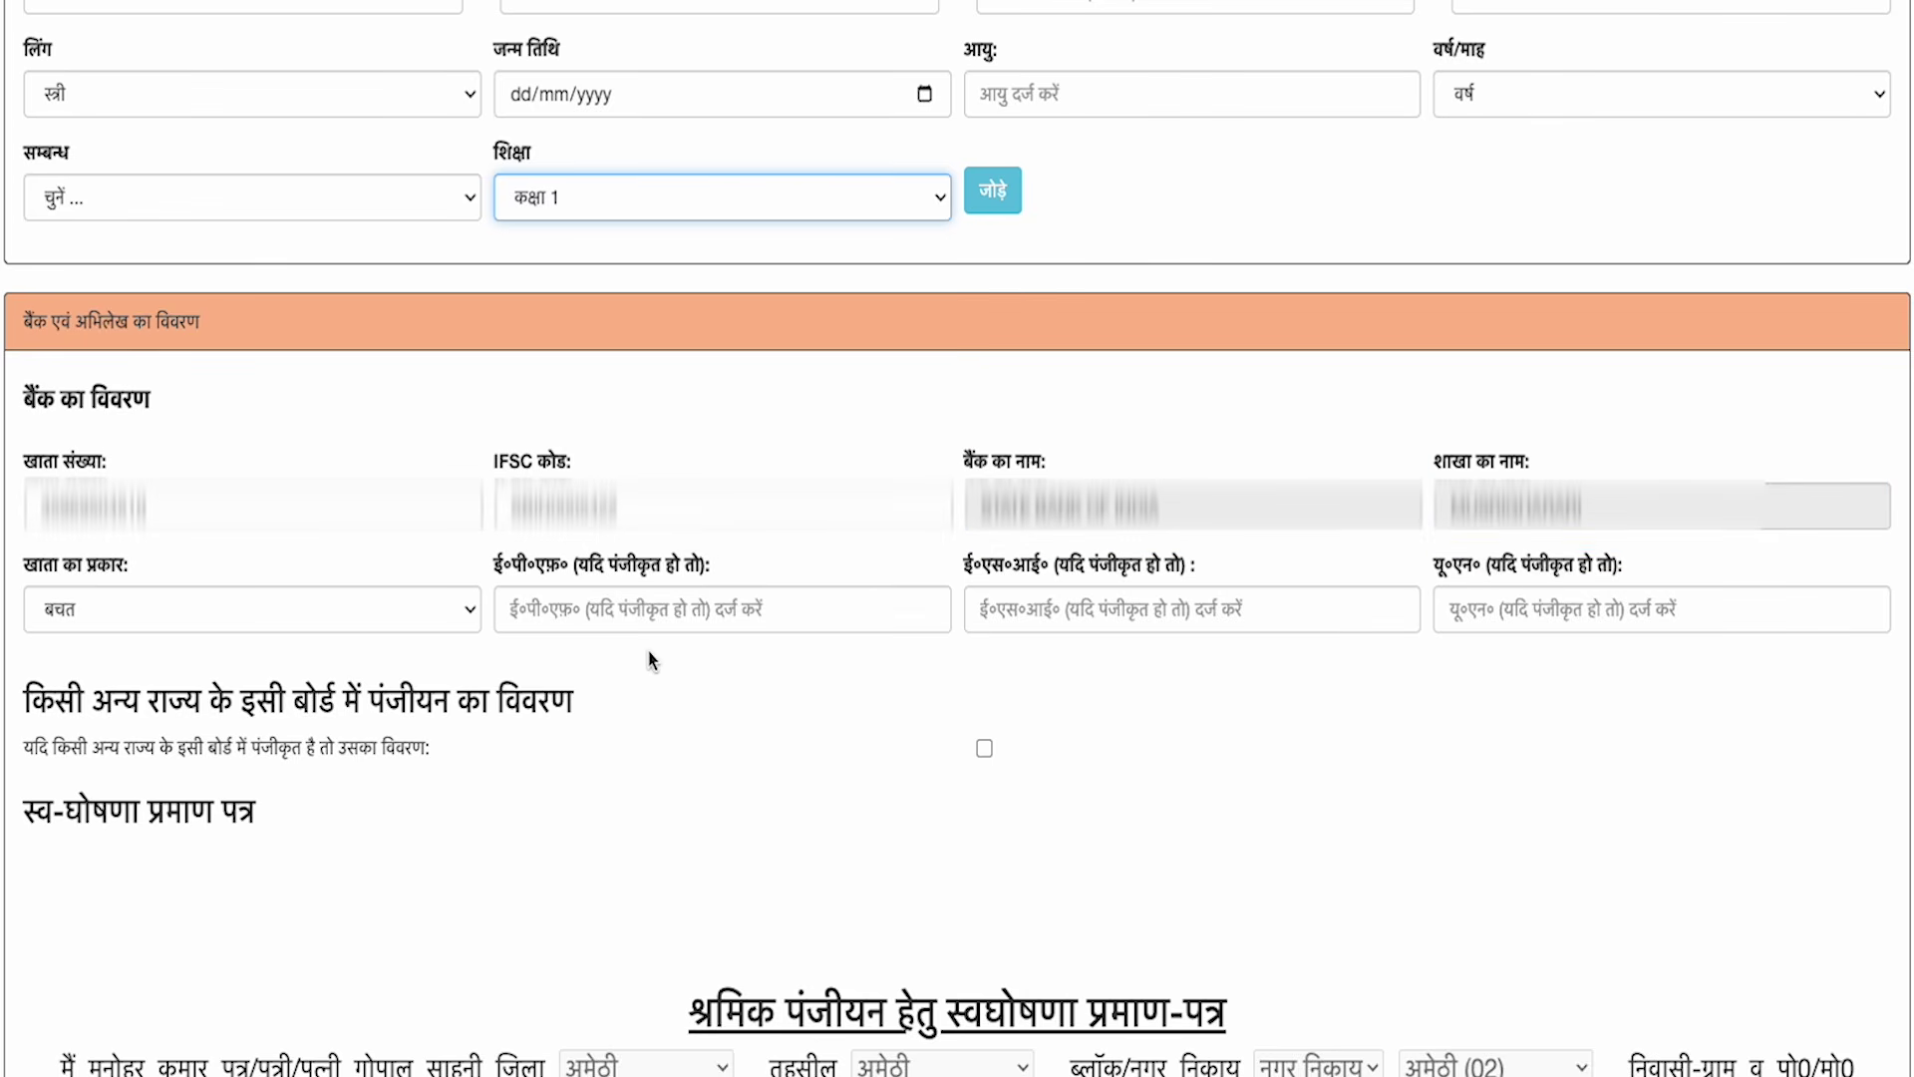
{"action": "scroll", "coordinate": [643, 661], "scroll_direction": "down", "scroll_amount": 1}
{"action": "scroll", "coordinate": [415, 697], "scroll_direction": "down", "scroll_amount": 5}
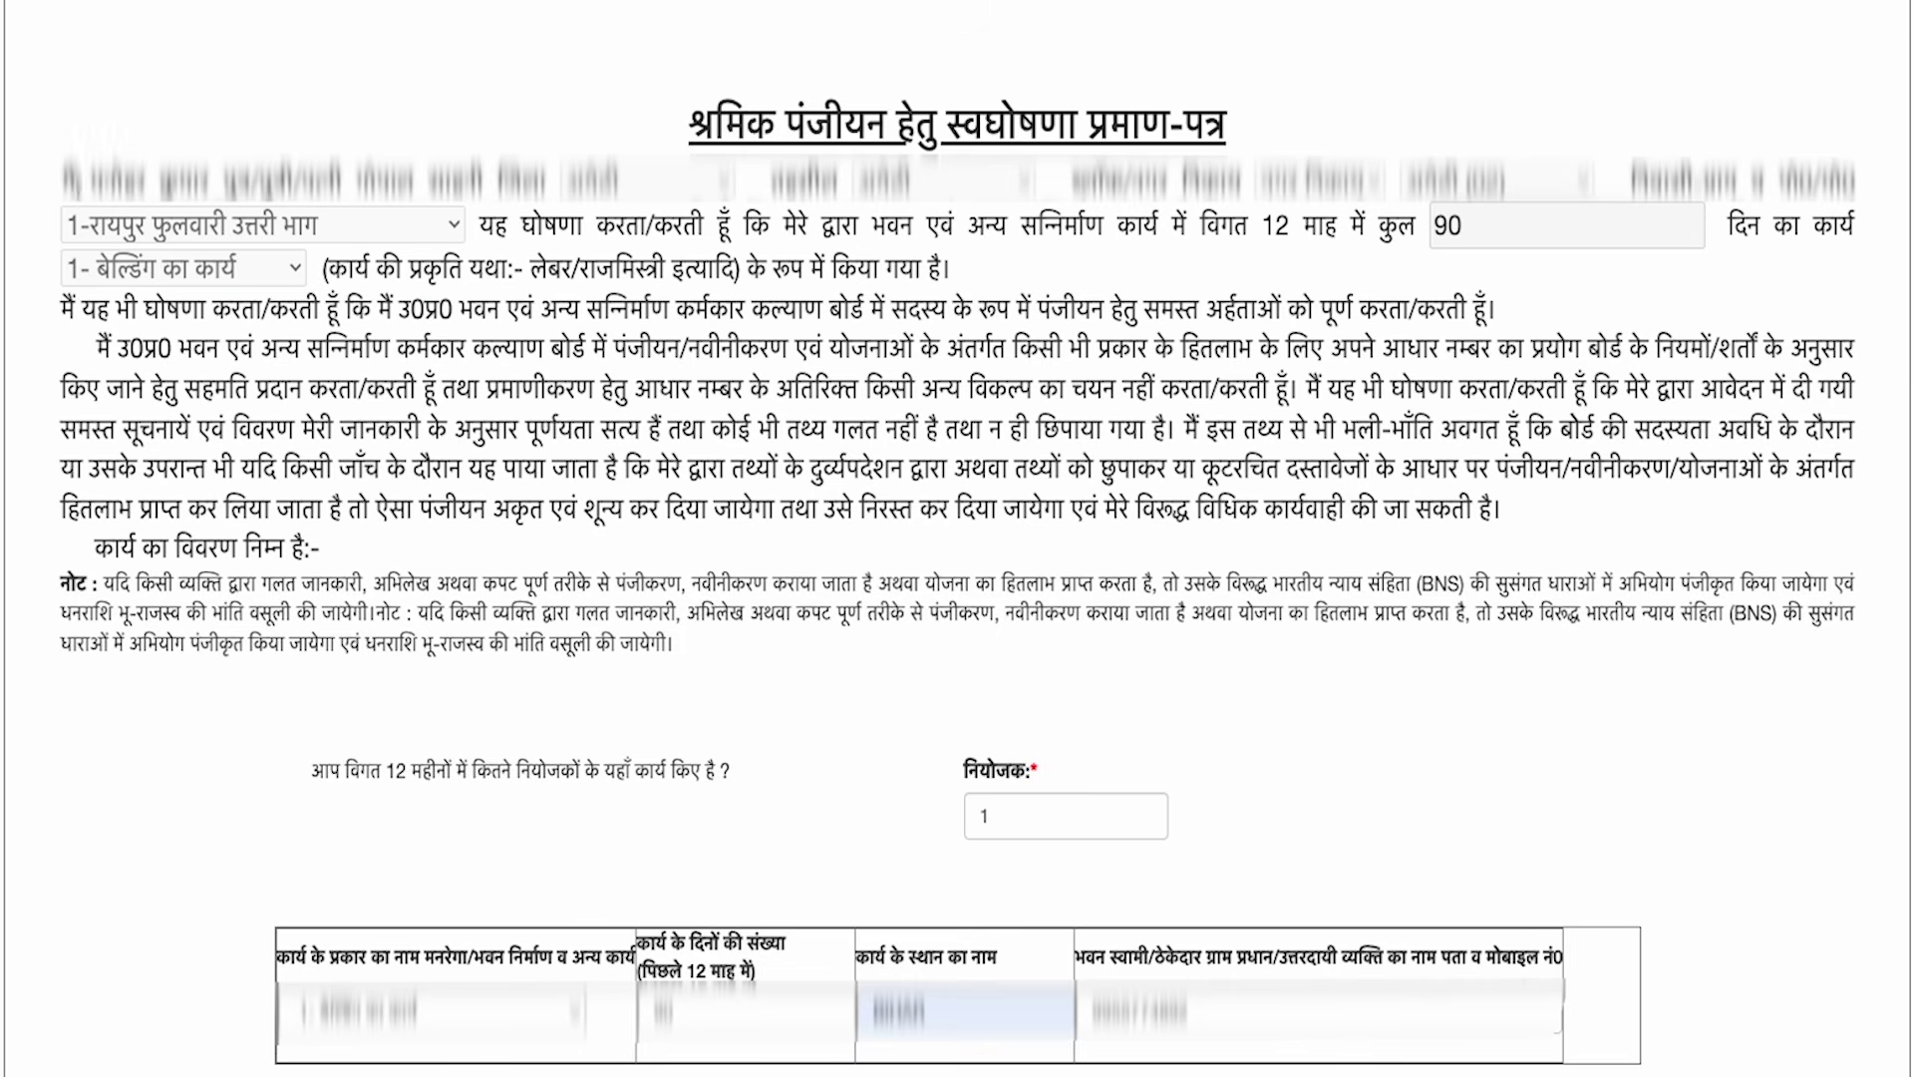
{"action": "scroll", "coordinate": [188, 361], "scroll_direction": "down", "scroll_amount": 4}
{"action": "scroll", "coordinate": [959, 552], "scroll_direction": "down", "scroll_amount": 1}
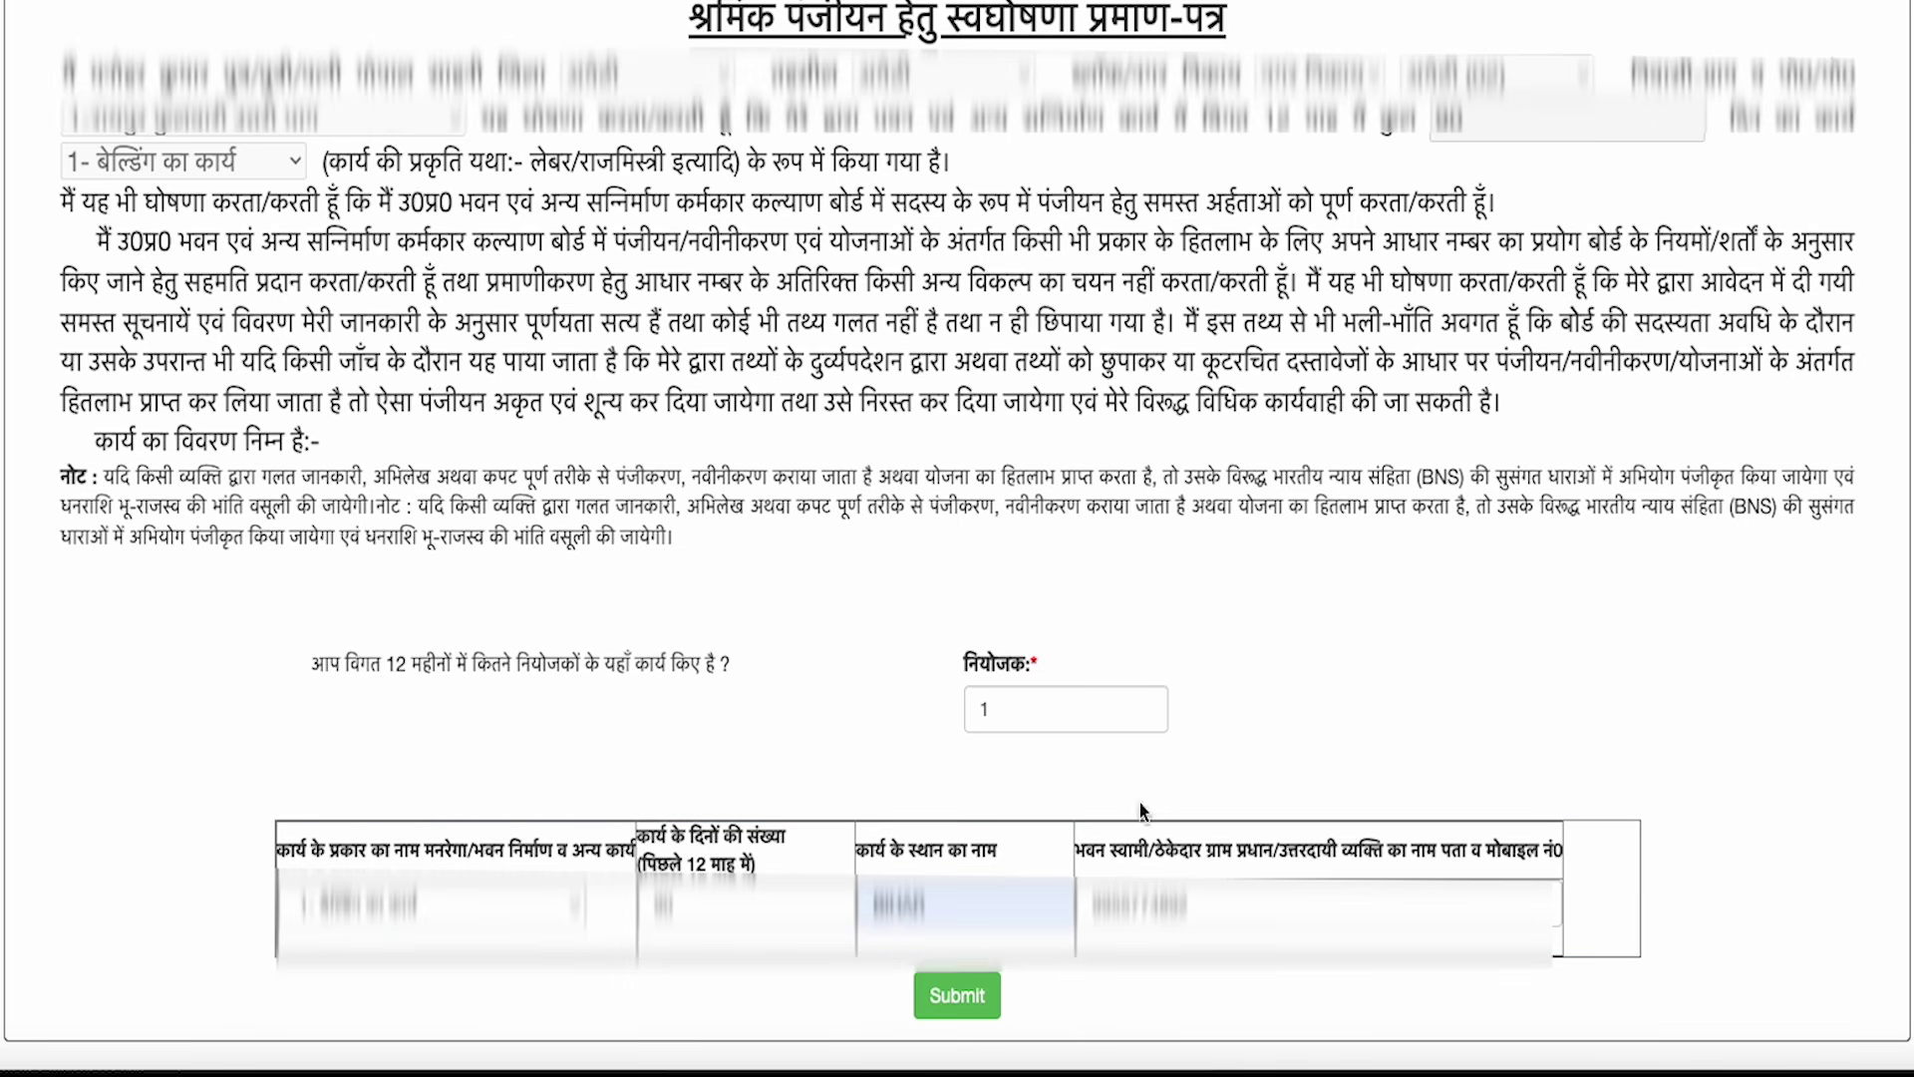
{"action": "left_click", "coordinate": [957, 995]}
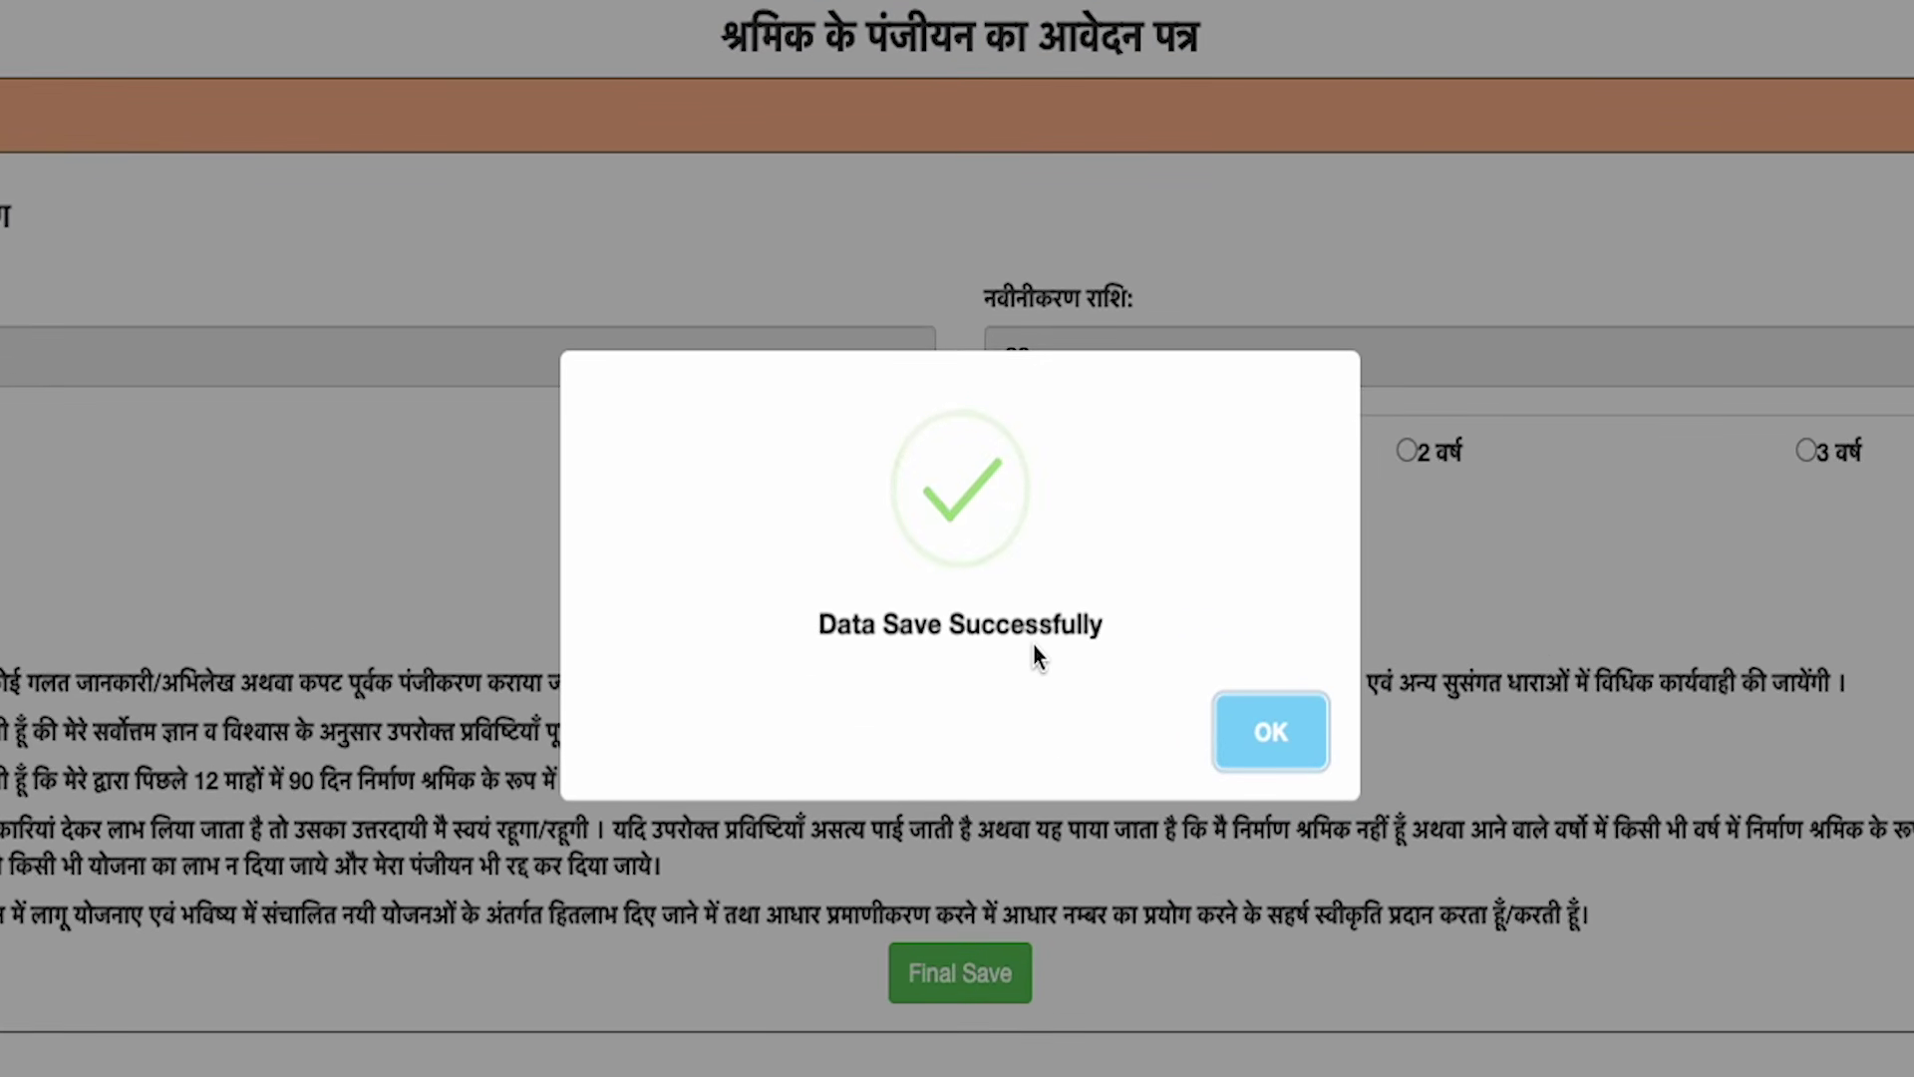
{"action": "left_click", "coordinate": [1284, 760]}
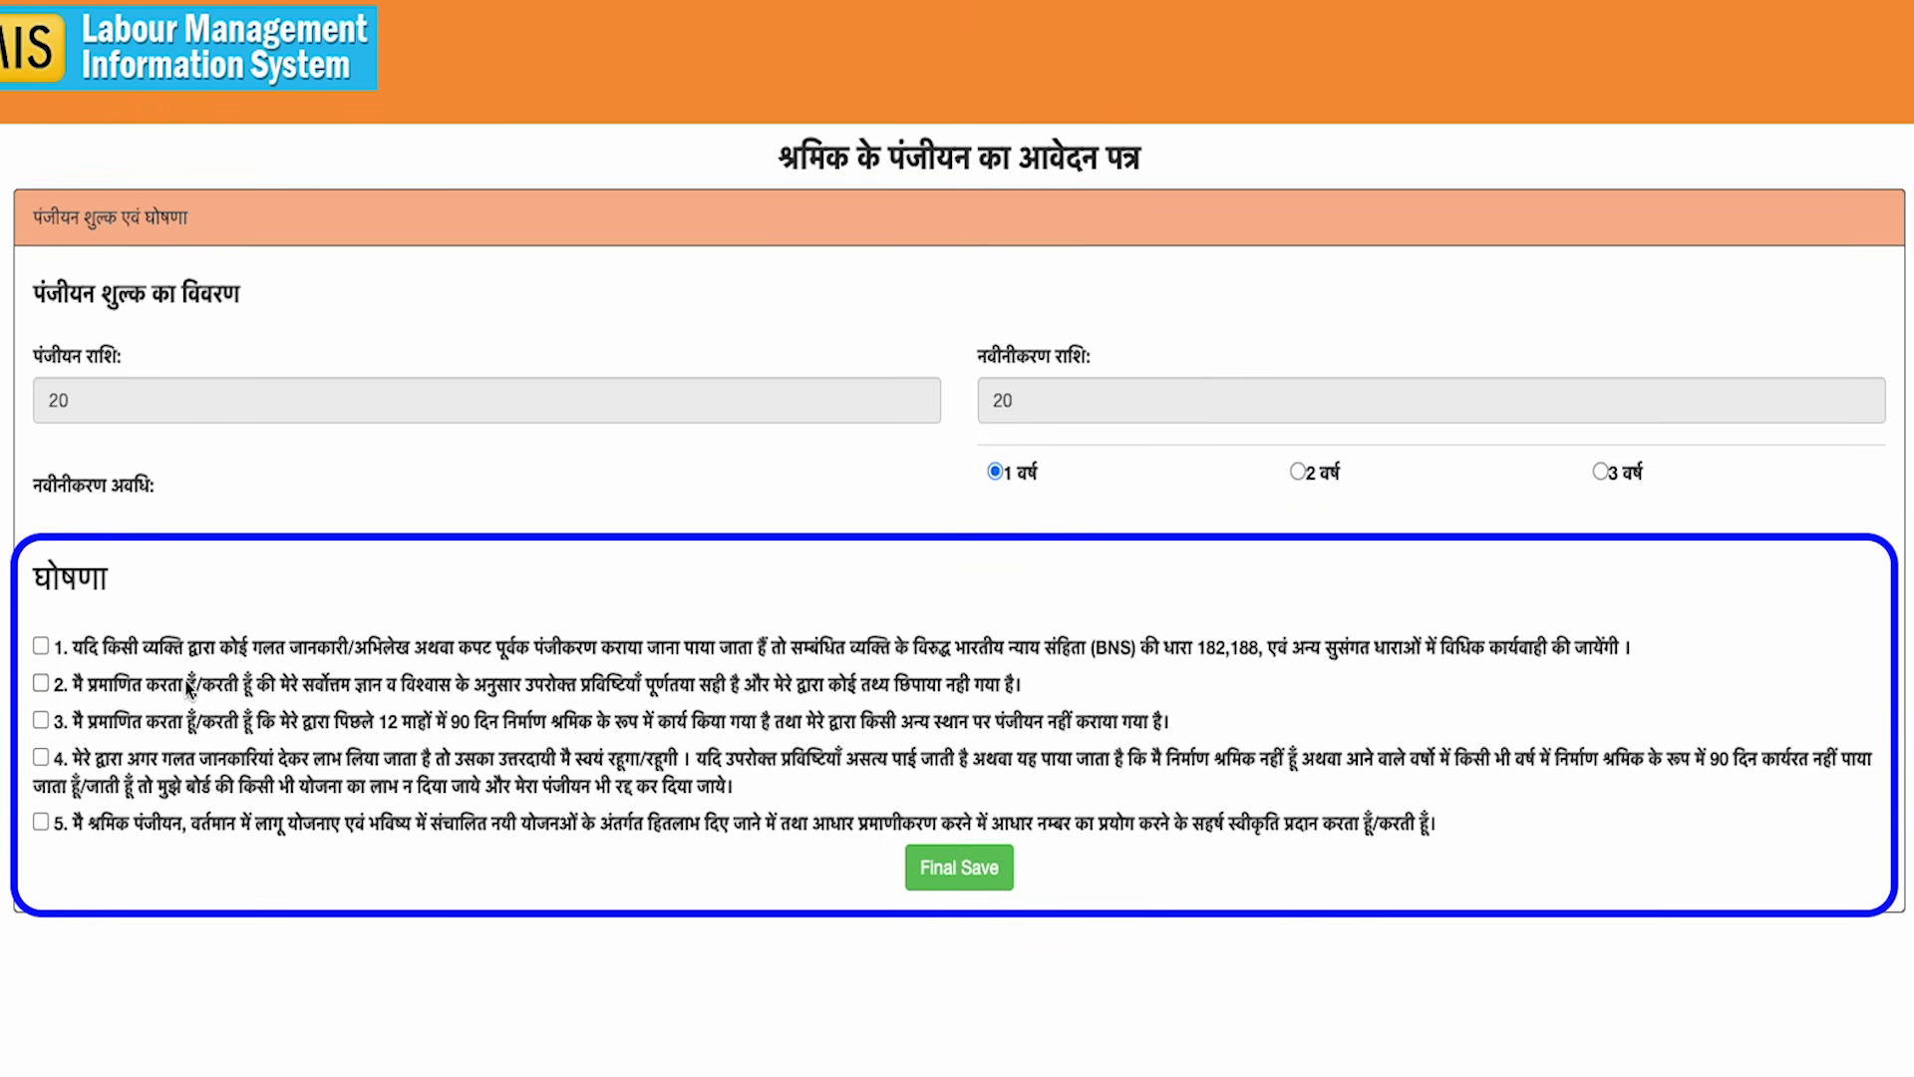
- Accept all five declarations (घोषणा) and carry out the final save of the registration application
{"action": "left_click", "coordinate": [41, 647]}
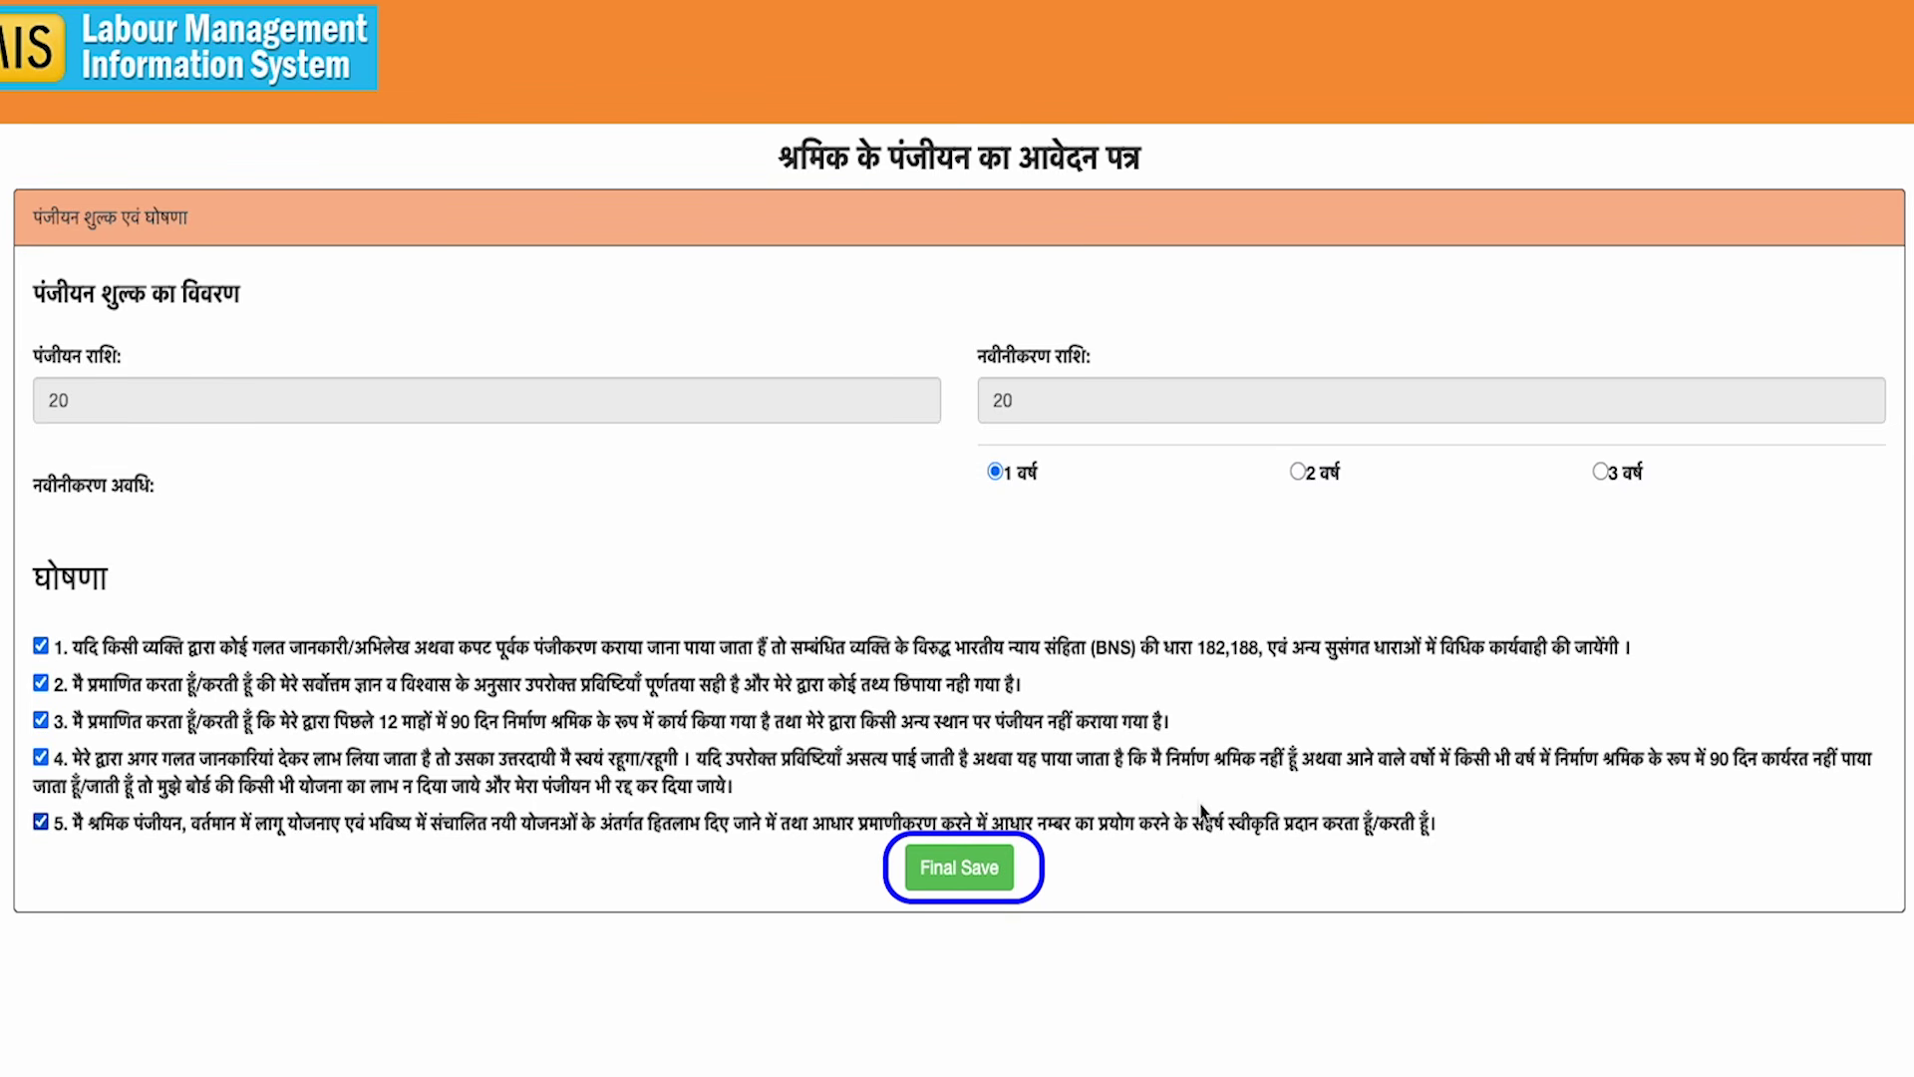
{"action": "left_click", "coordinate": [959, 868]}
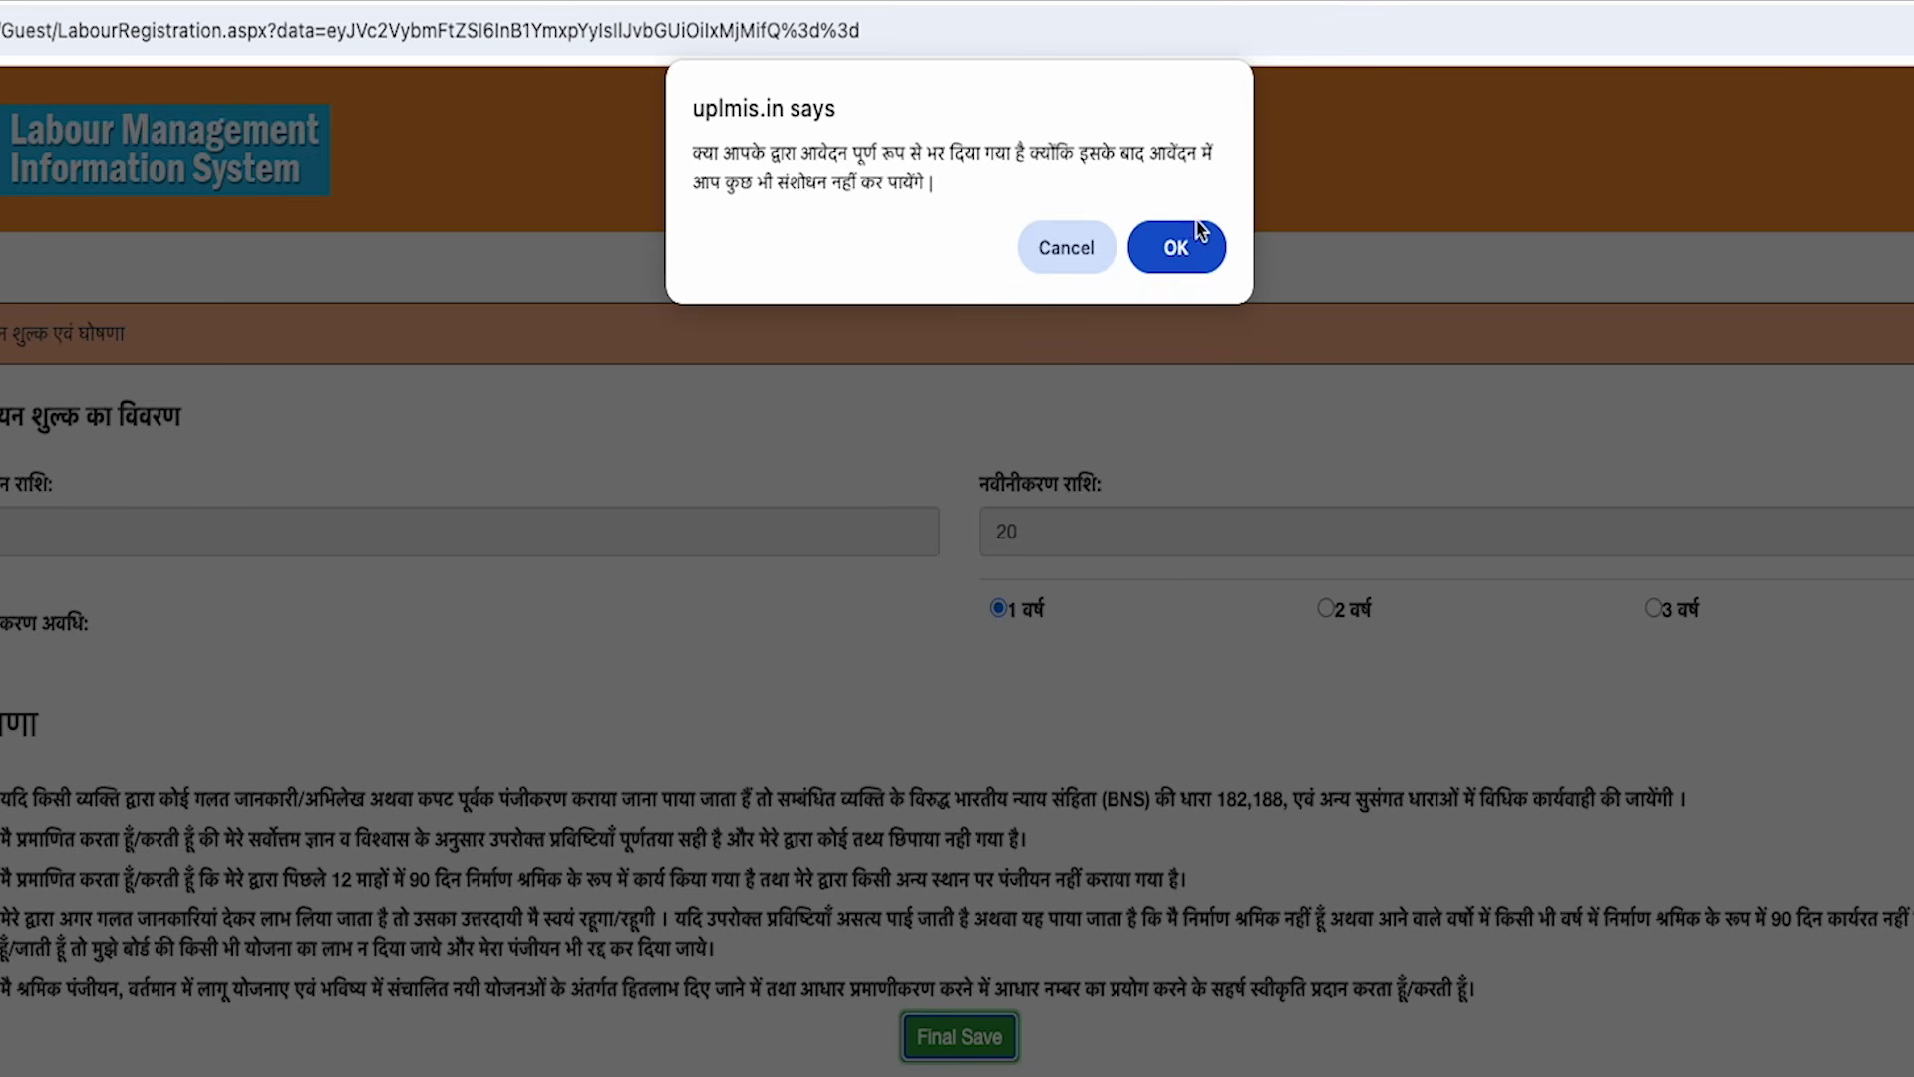
{"action": "left_click", "coordinate": [1181, 251]}
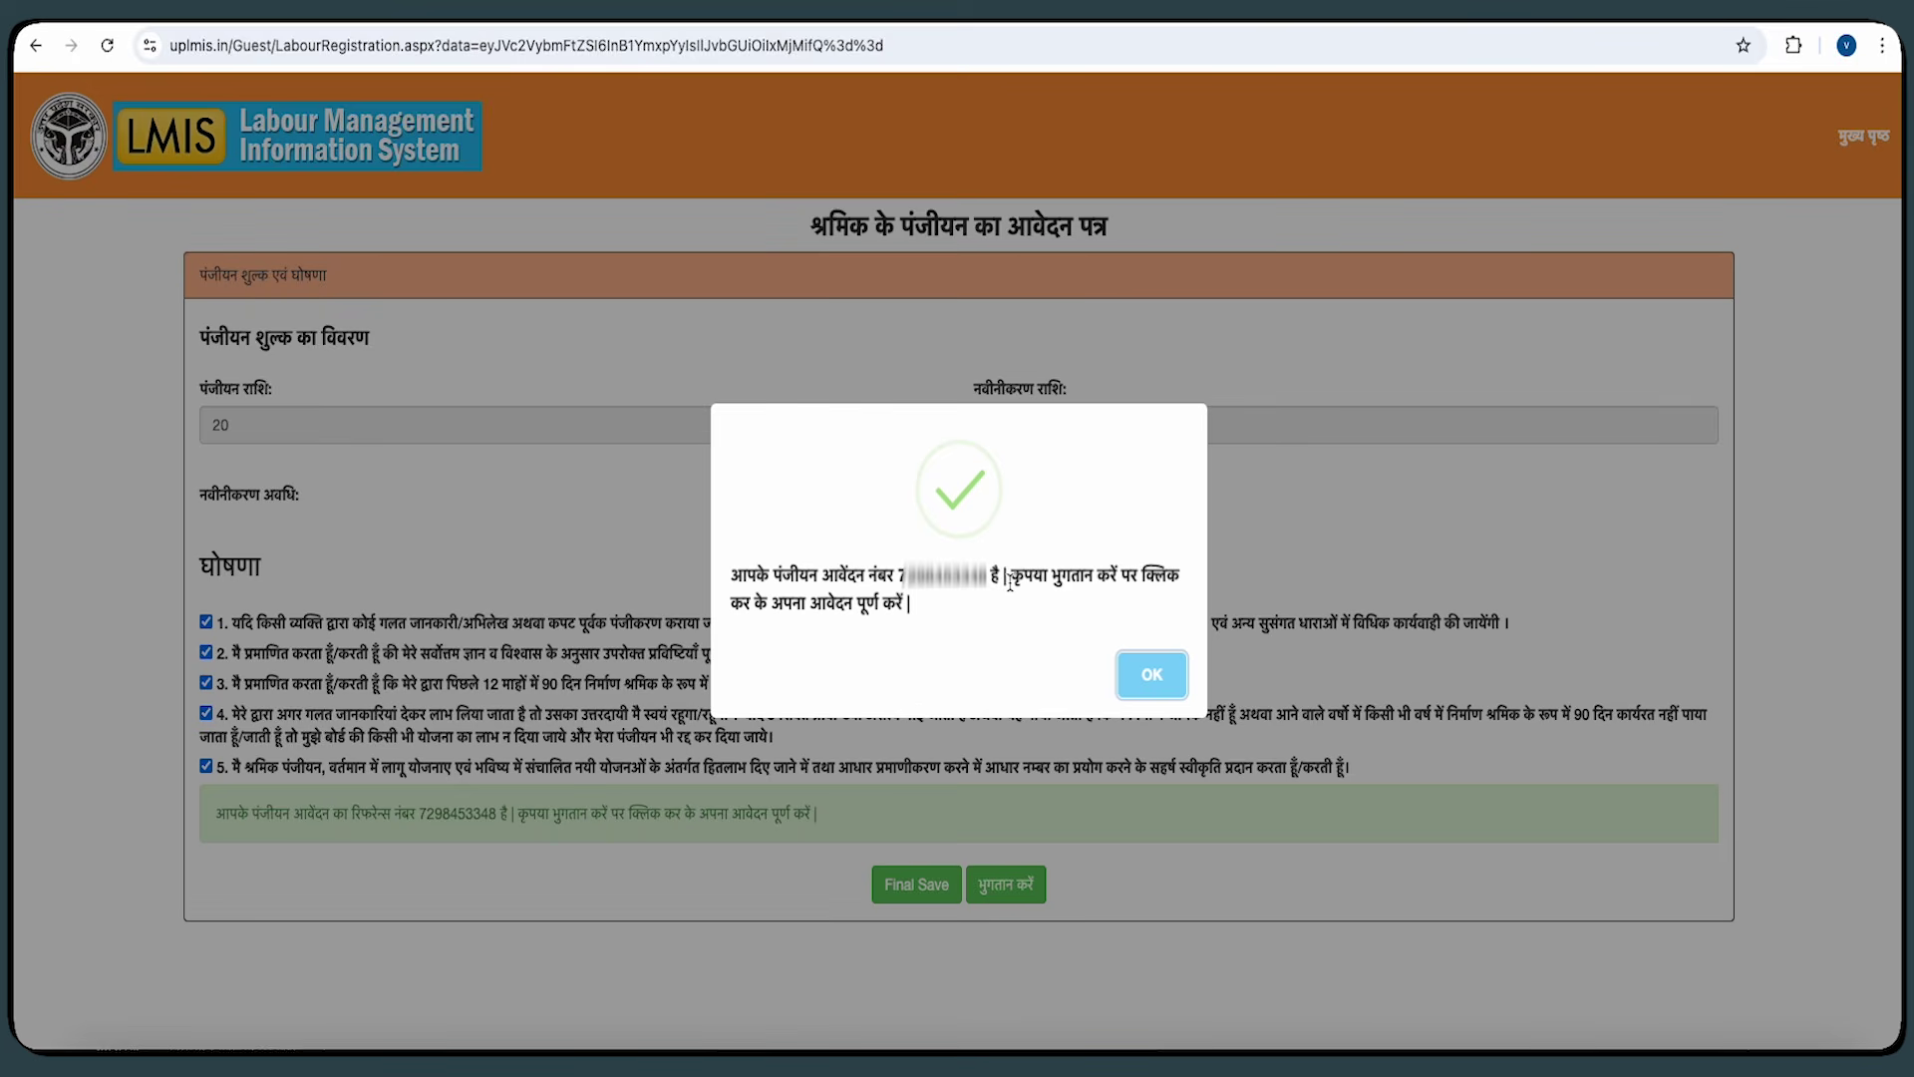
{"action": "key", "text": "Return"}
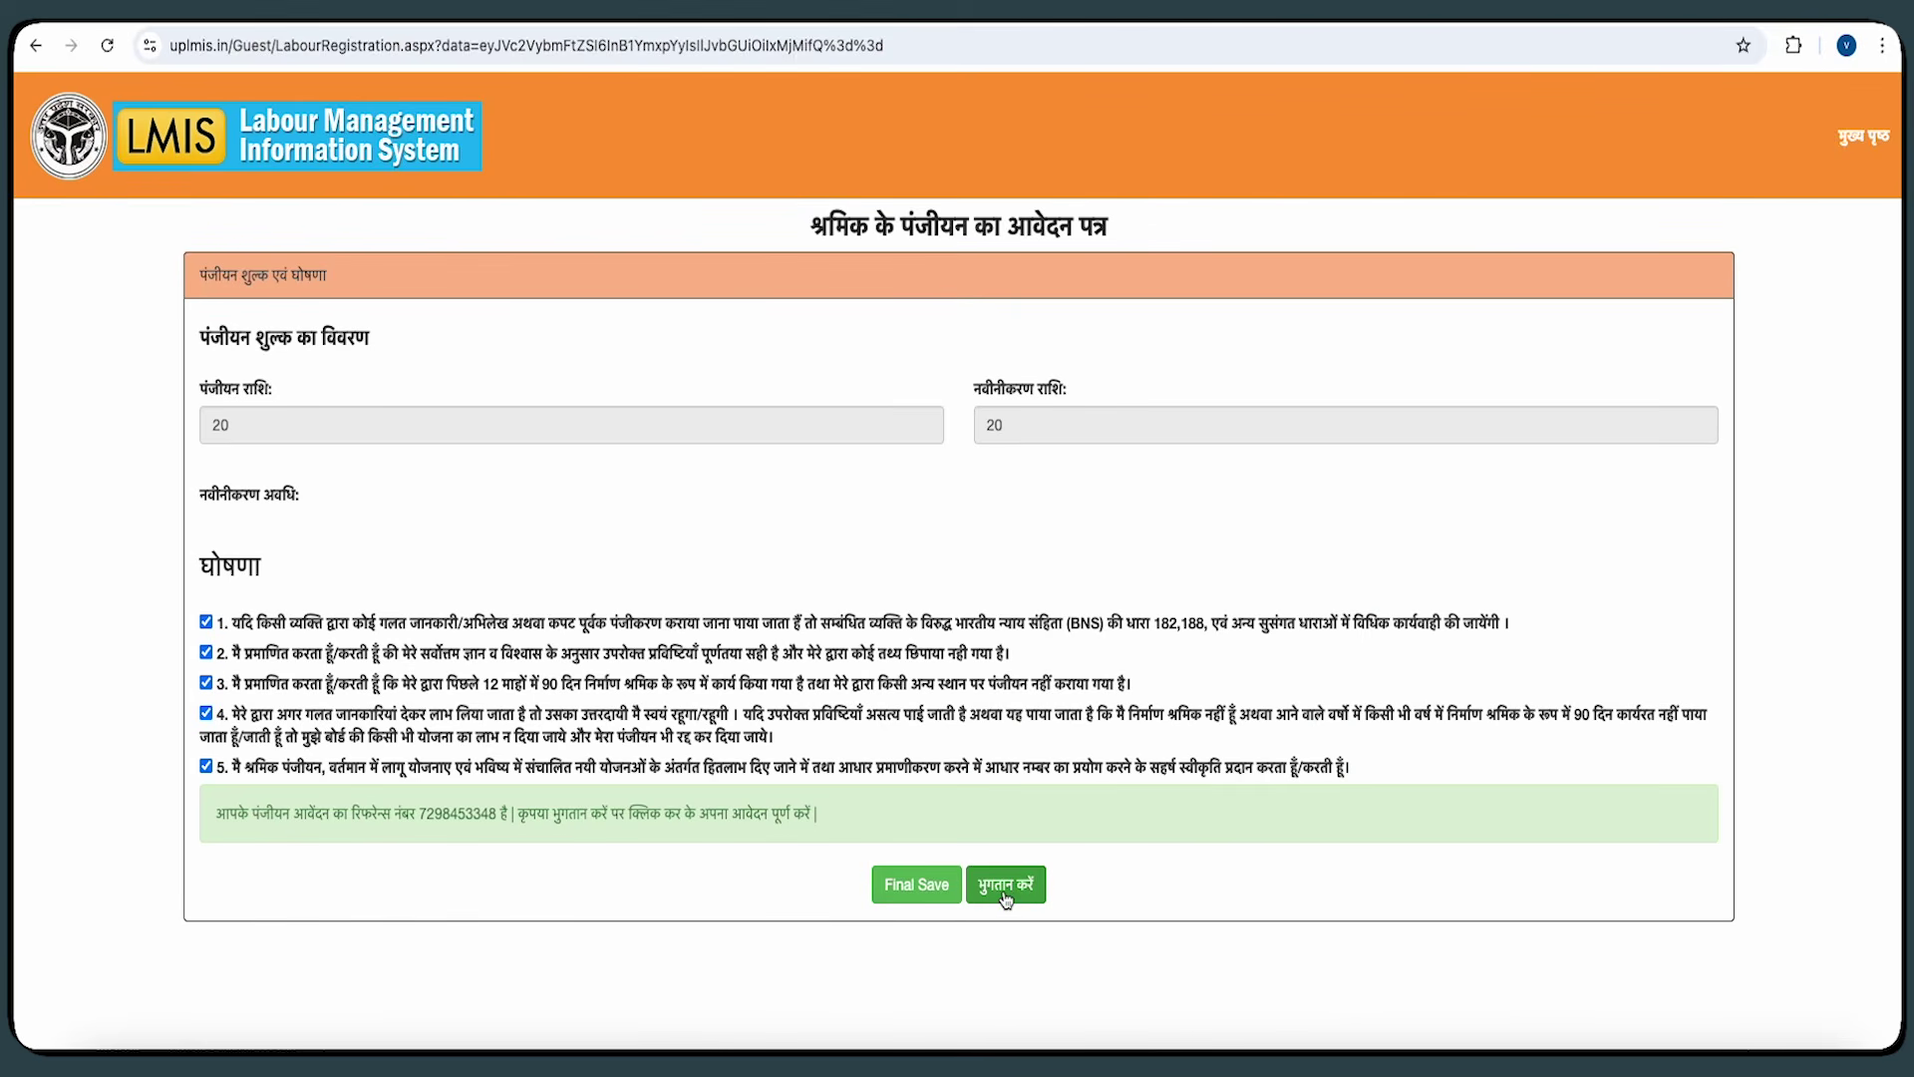
- Proceed to the registration fee payment and choose UPI QR as the payment method after viewing the UPI option
{"action": "left_click", "coordinate": [998, 881]}
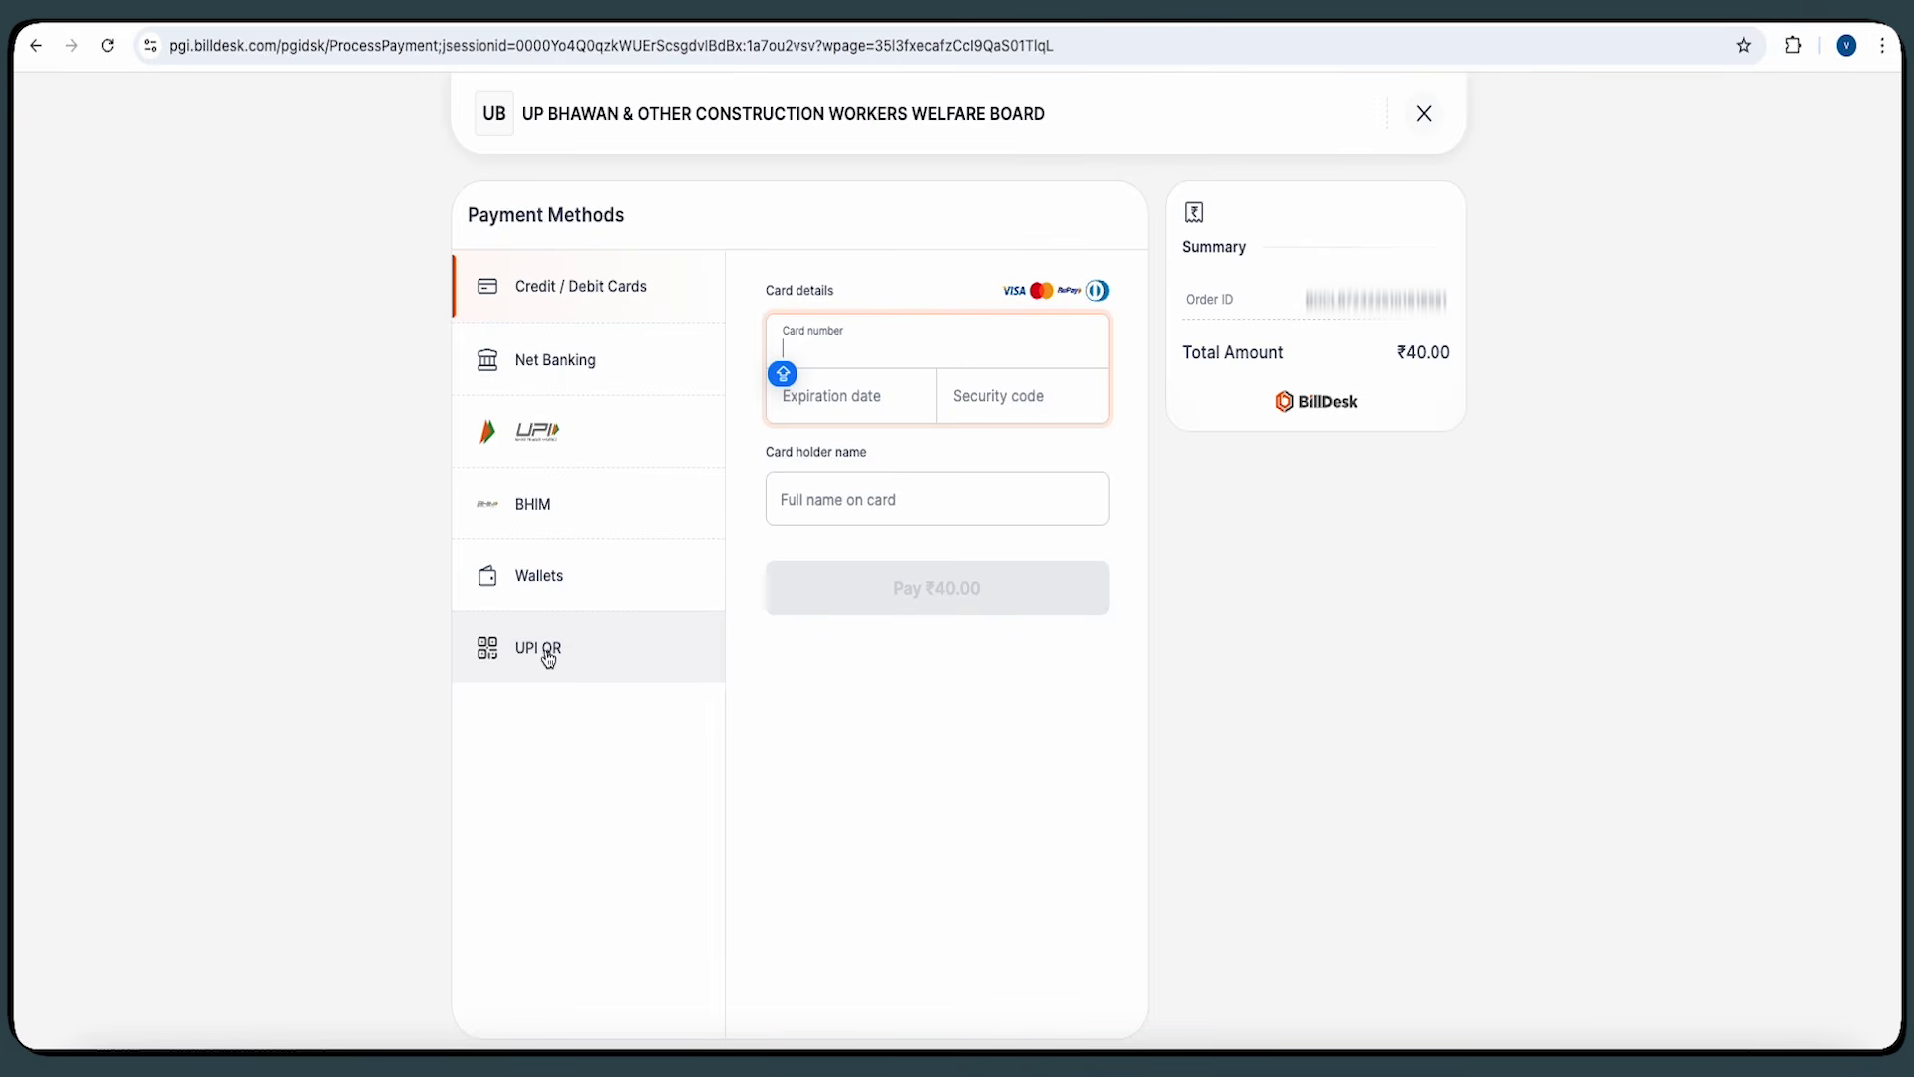
{"action": "left_click", "coordinate": [644, 427]}
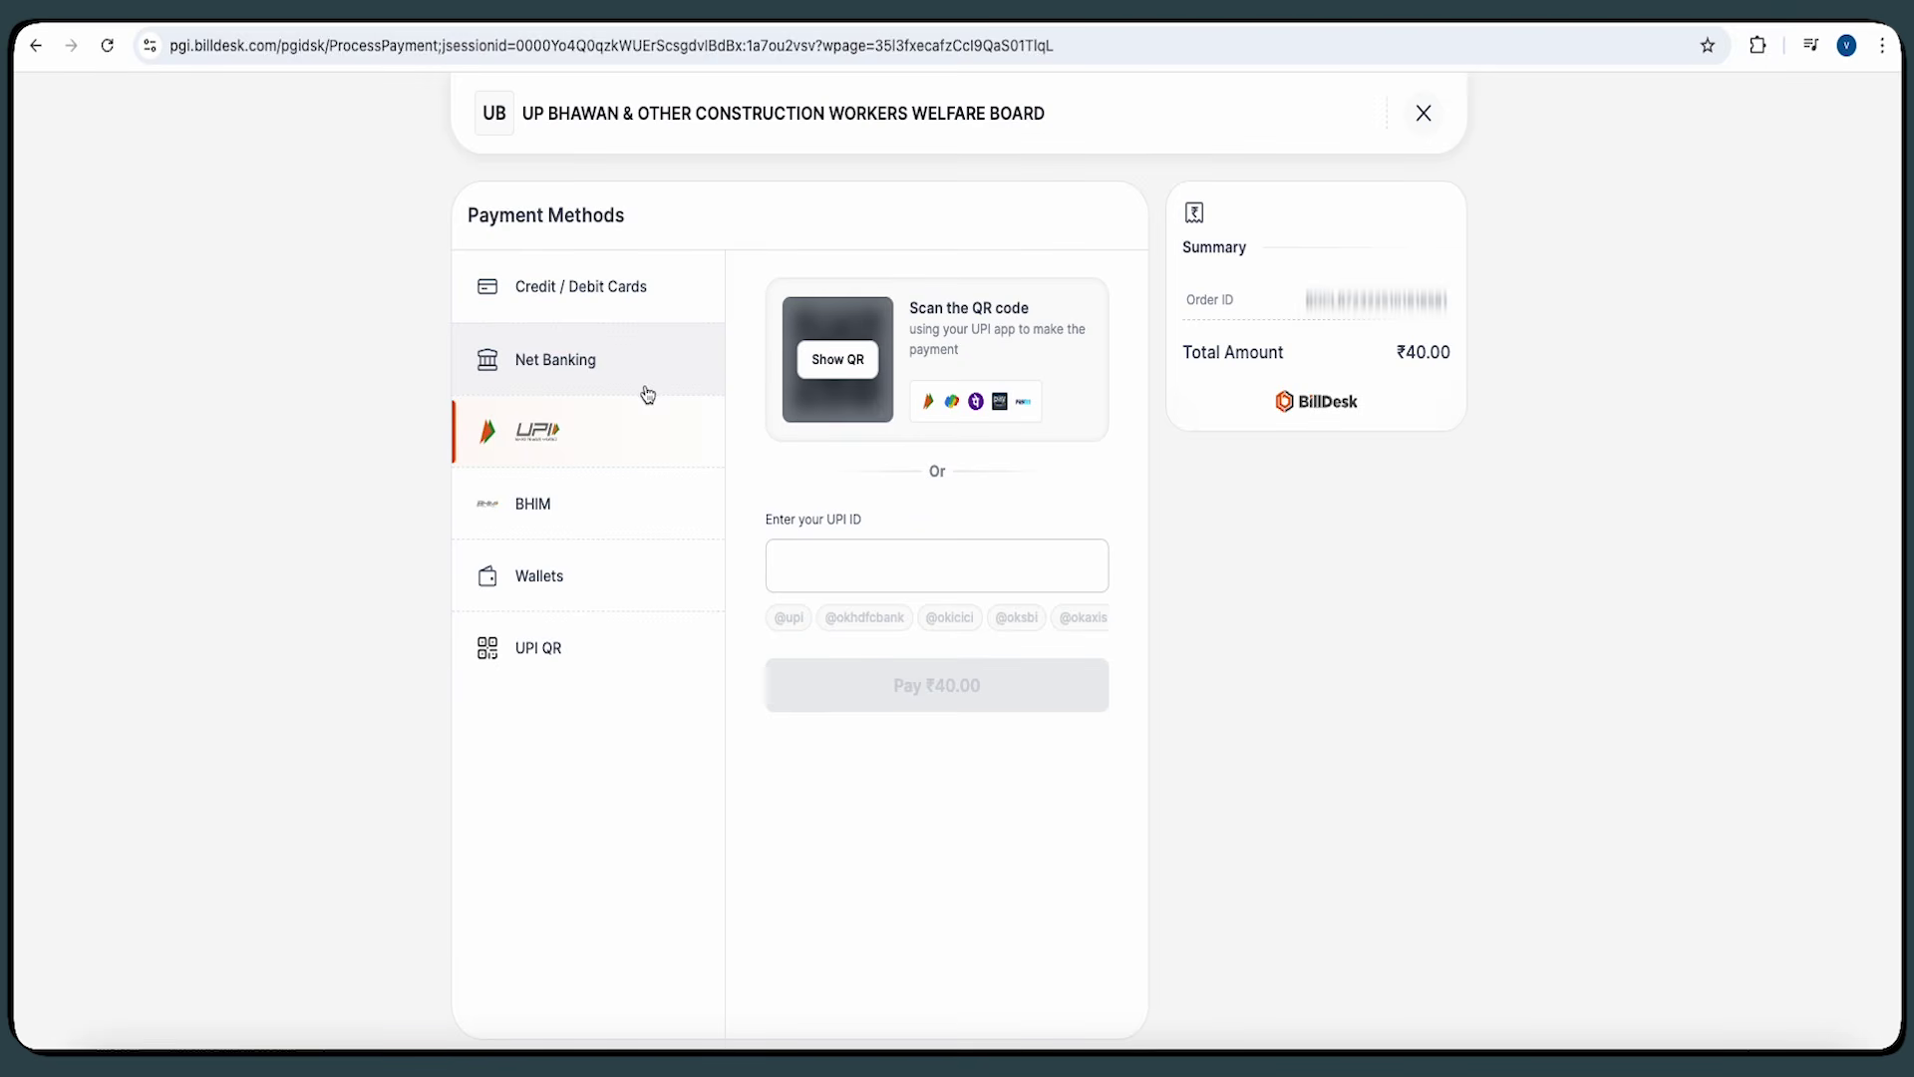
{"action": "left_click", "coordinate": [567, 671]}
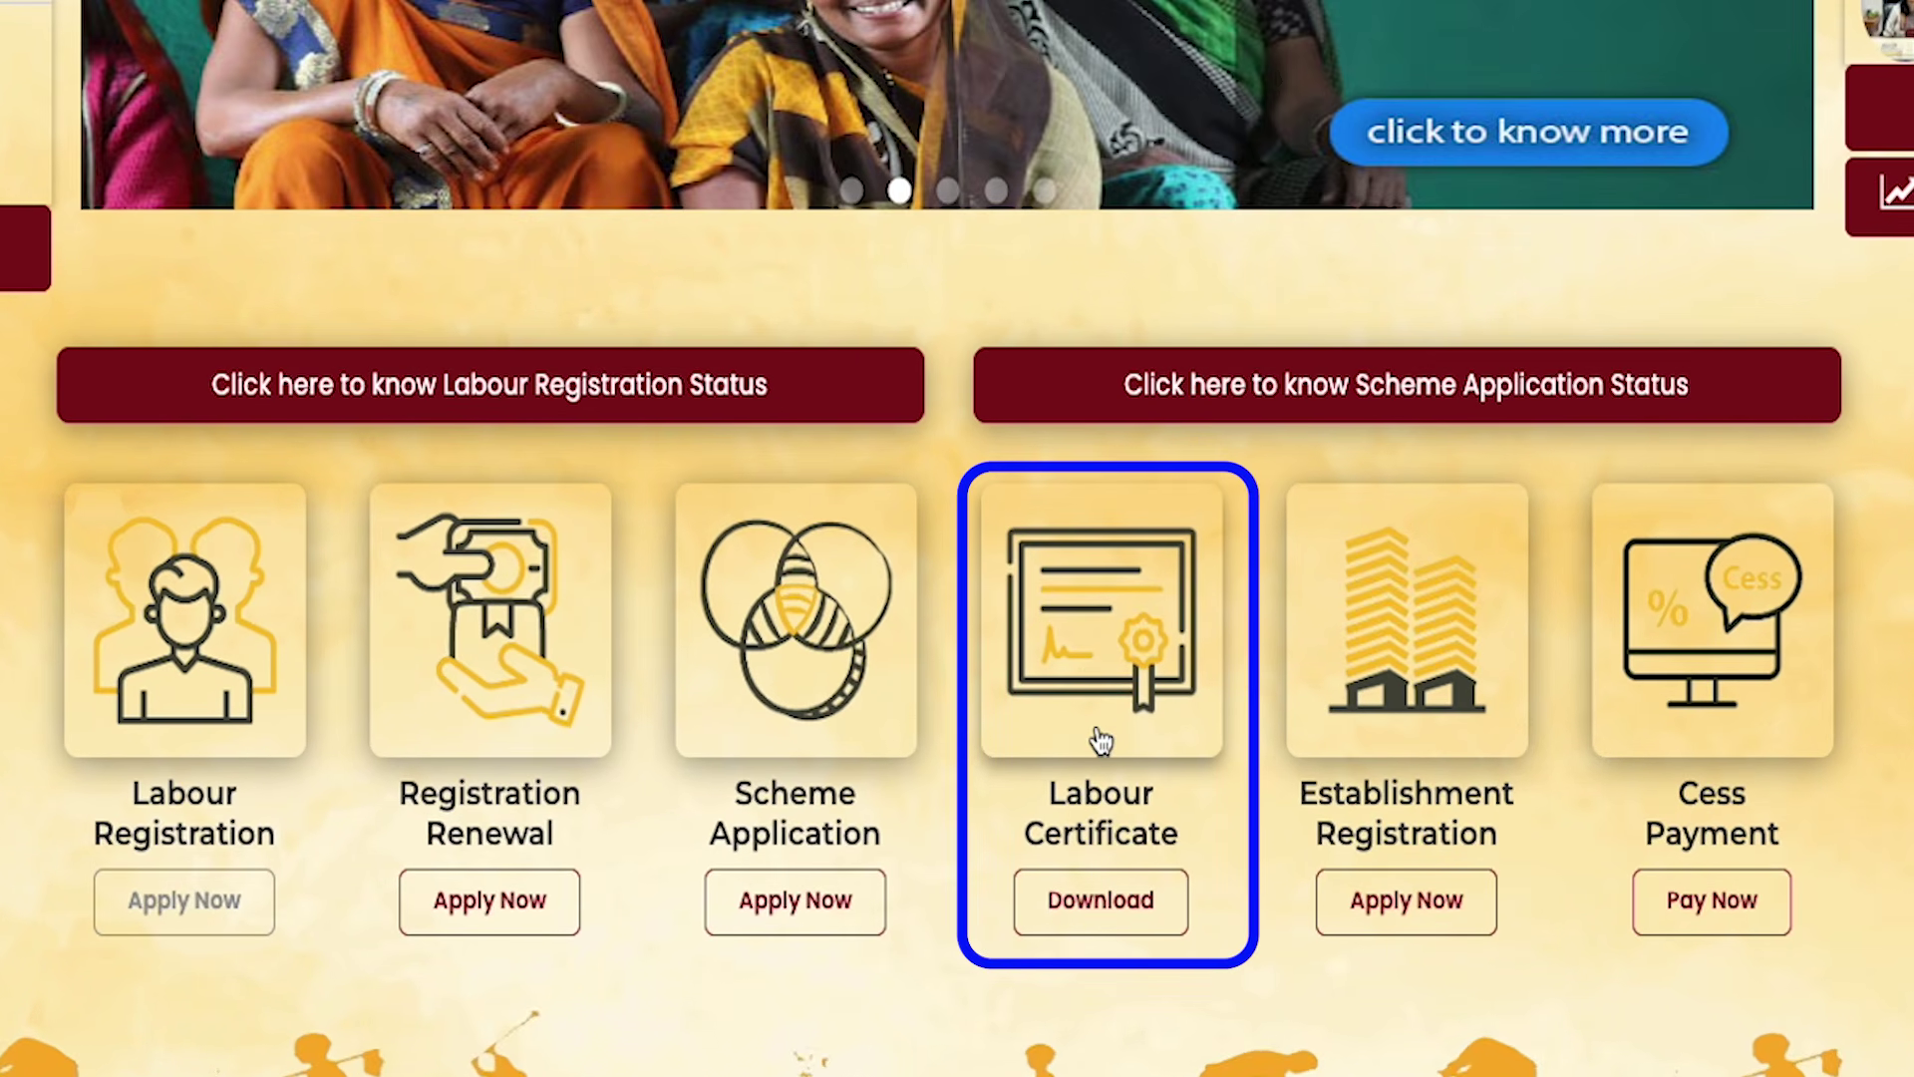
- Open the Labour Certificate download form and go to its registration number (पंजीयन संख्या) and captcha fields
{"action": "left_click", "coordinate": [1097, 907]}
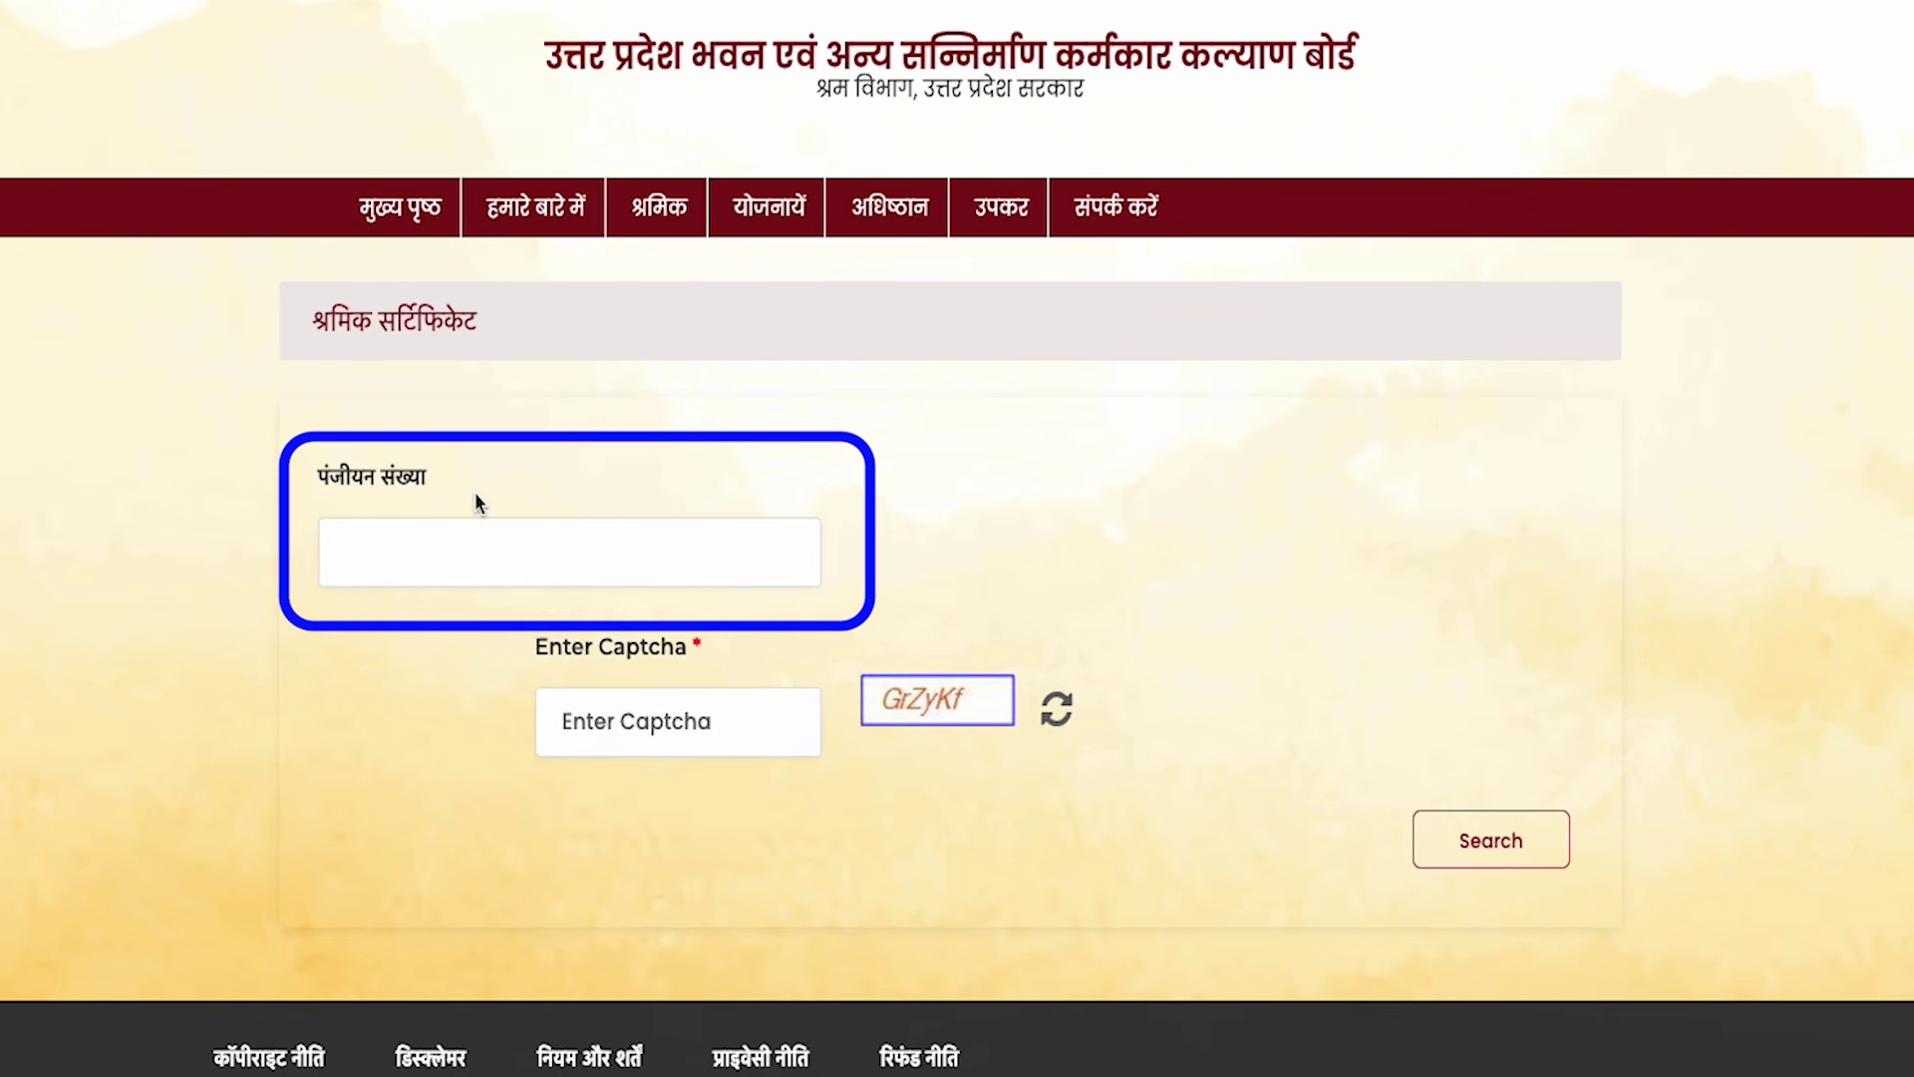
{"action": "left_click", "coordinate": [459, 549]}
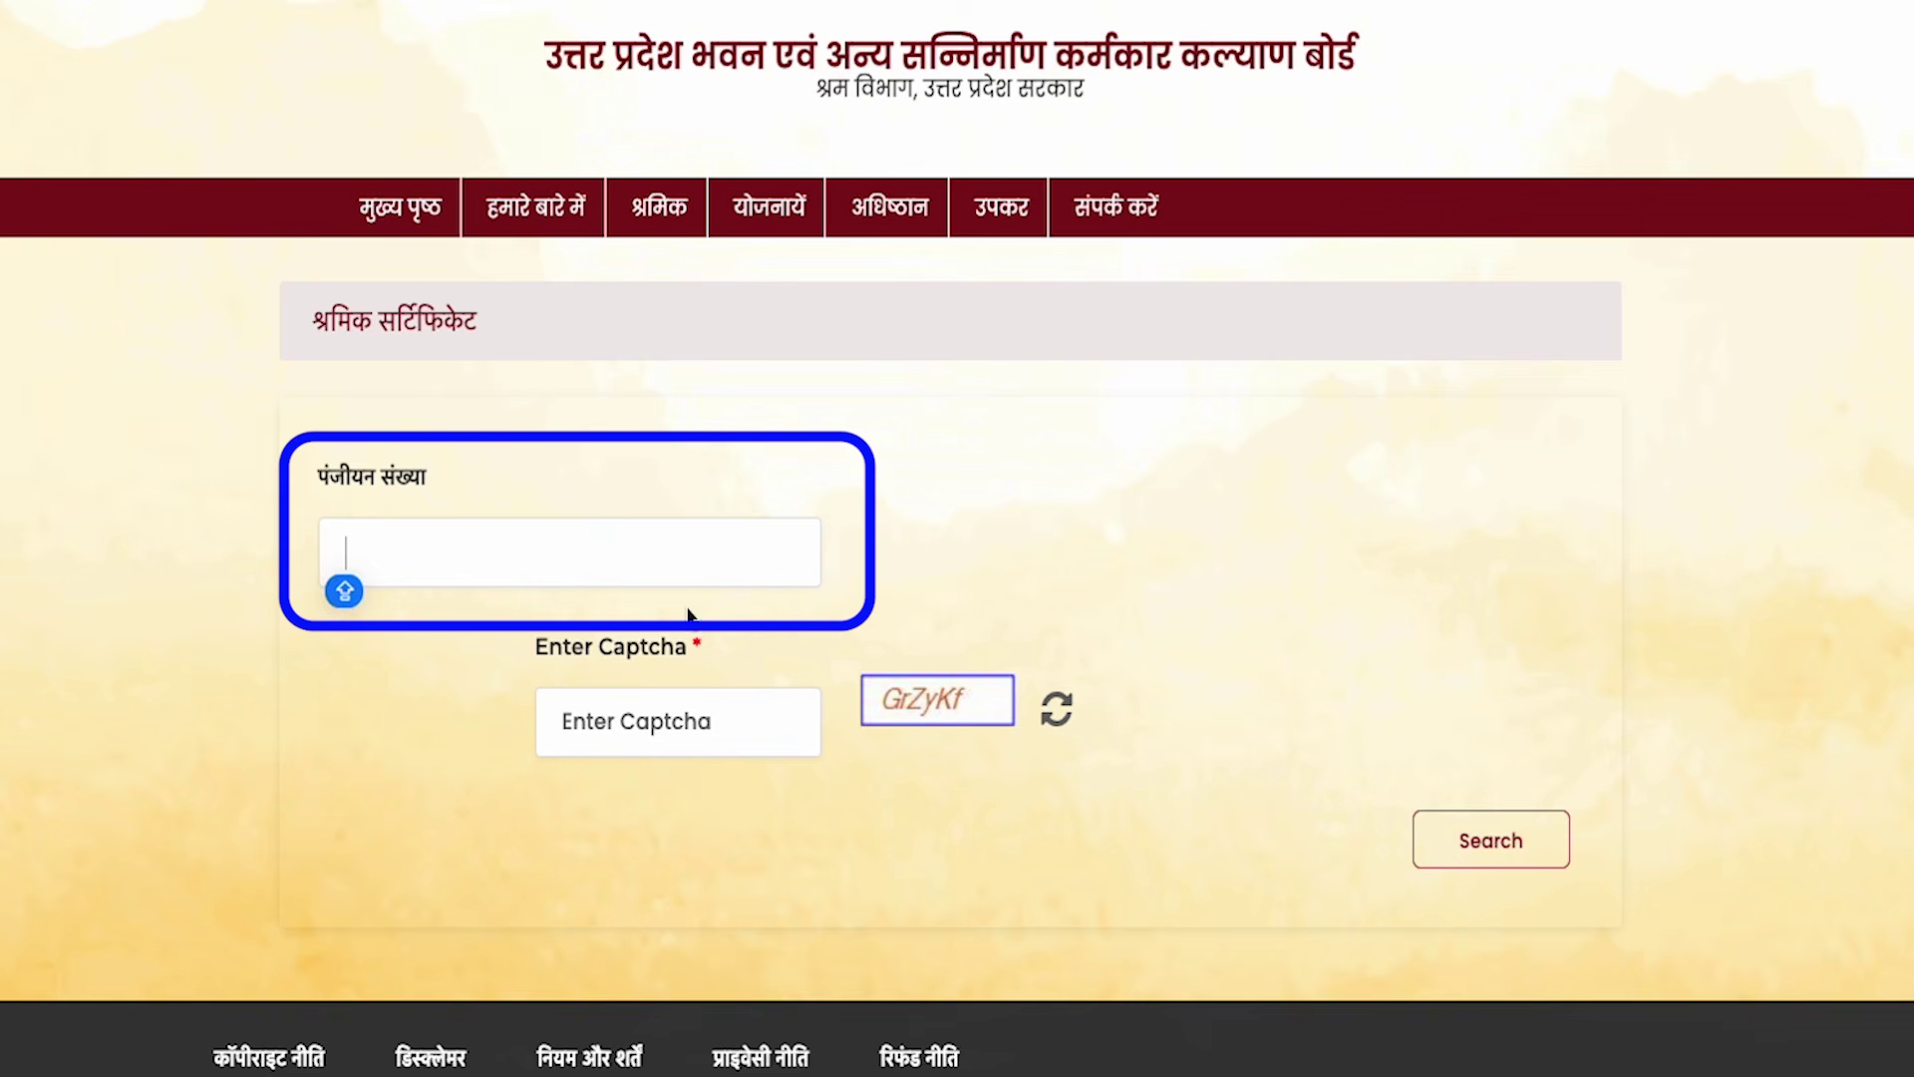
{"action": "left_click", "coordinate": [696, 750]}
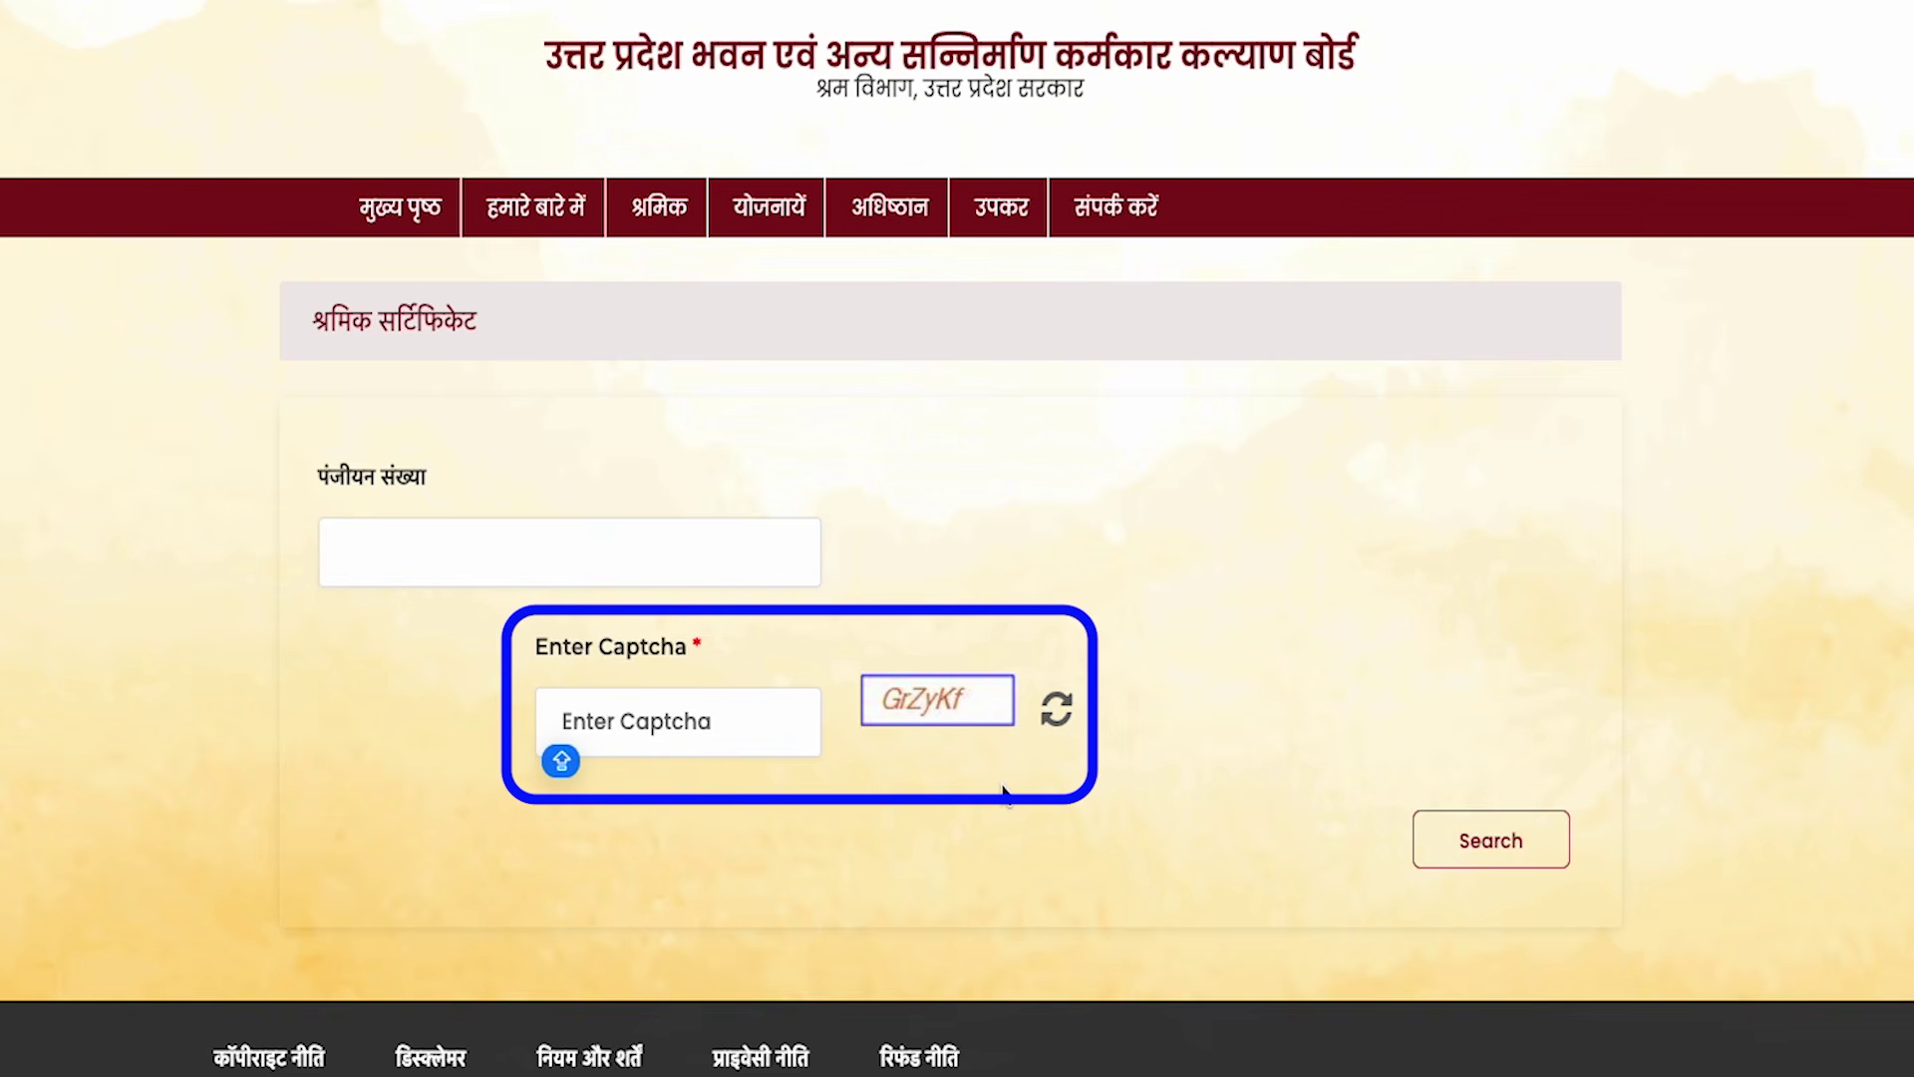